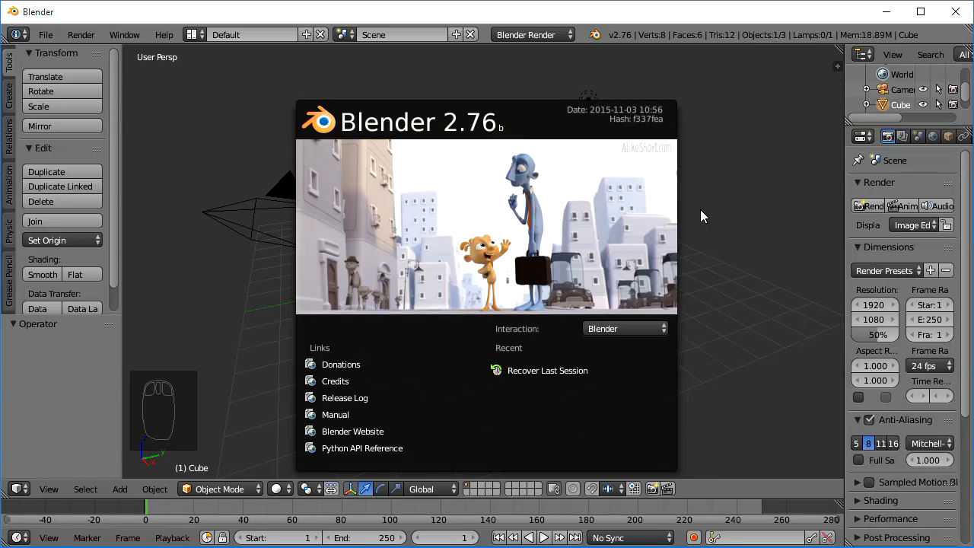
Dismiss the splash screen, enable background images for the 3D view and add an empty image slot.
click(700, 212)
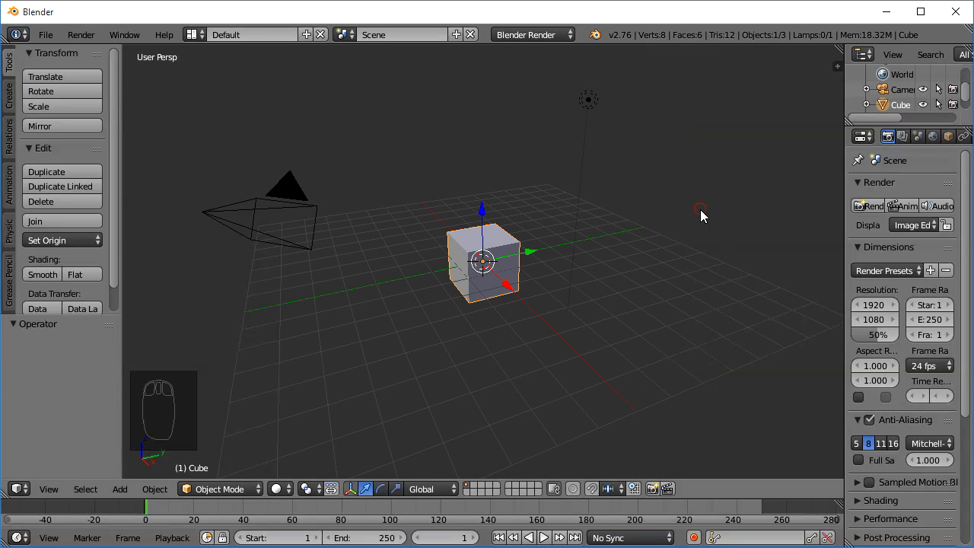
scroll(434, 245, up, 3)
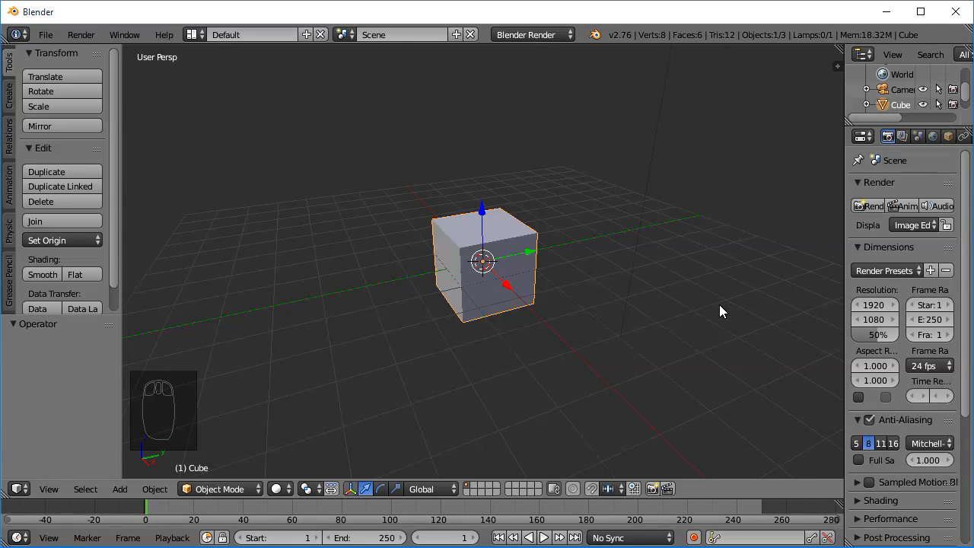
key(n)
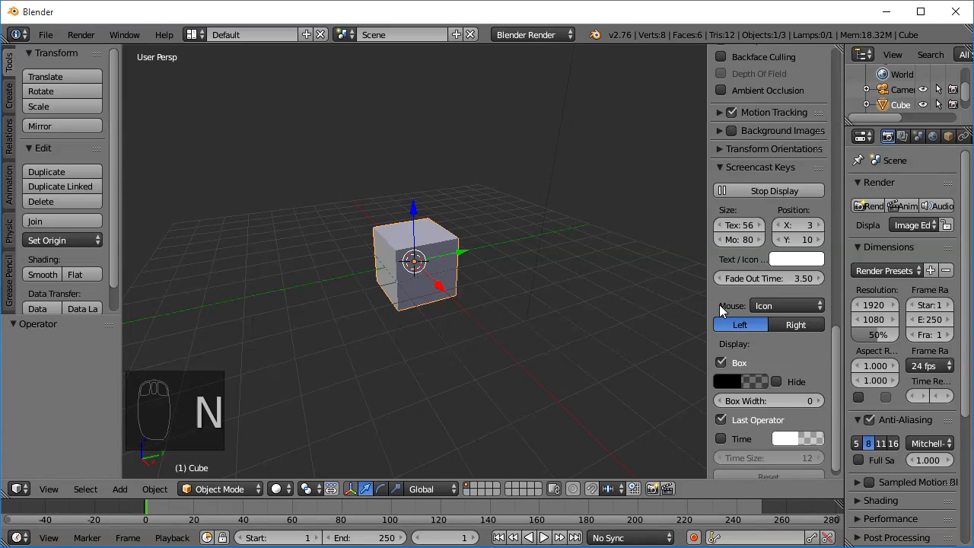
scroll(837, 387, up, 5)
drag(835, 341, 835, 294)
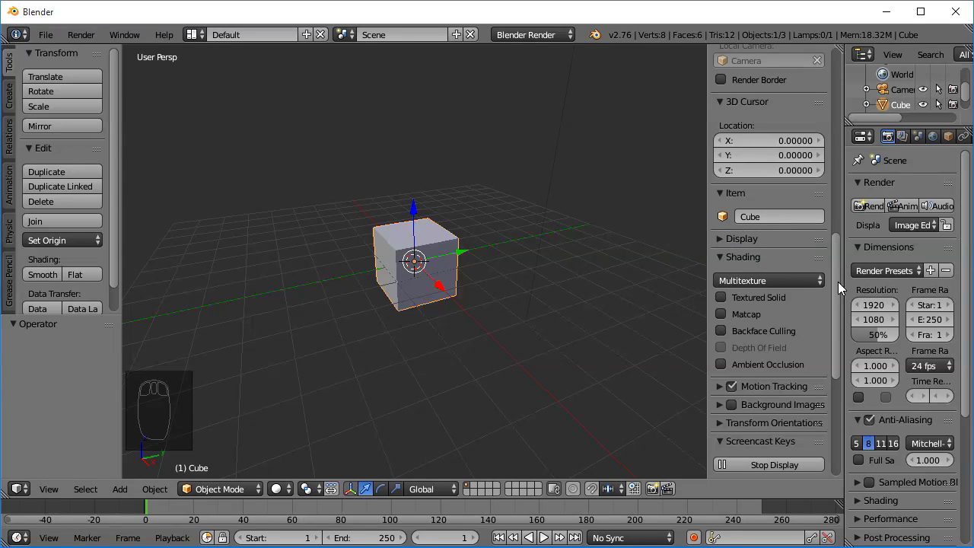
scroll(835, 270, down, 3)
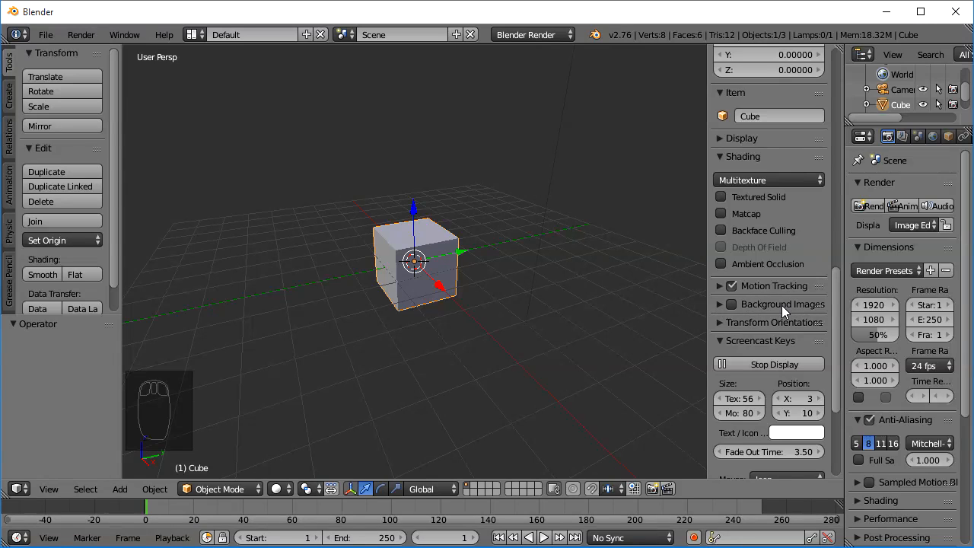
click(734, 303)
click(720, 305)
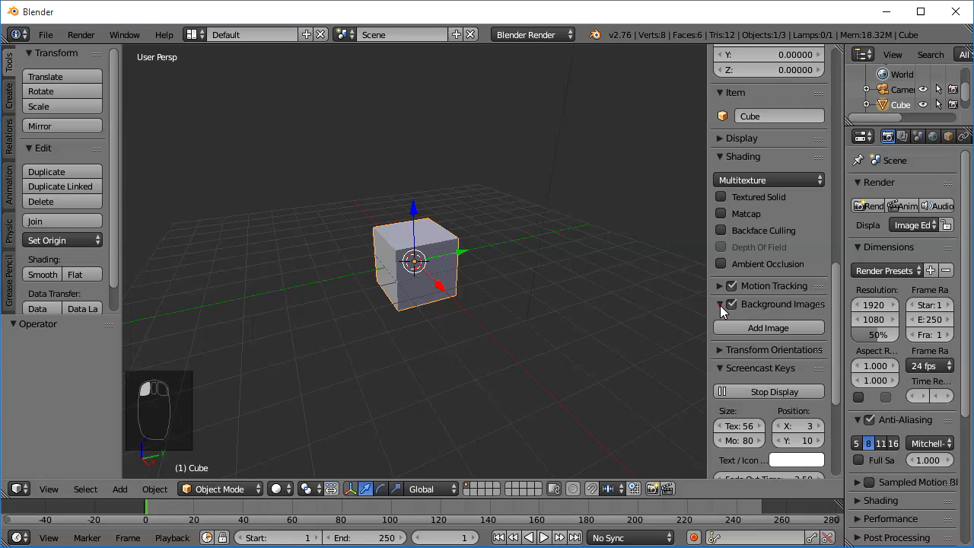
click(768, 328)
drag(837, 303, 839, 330)
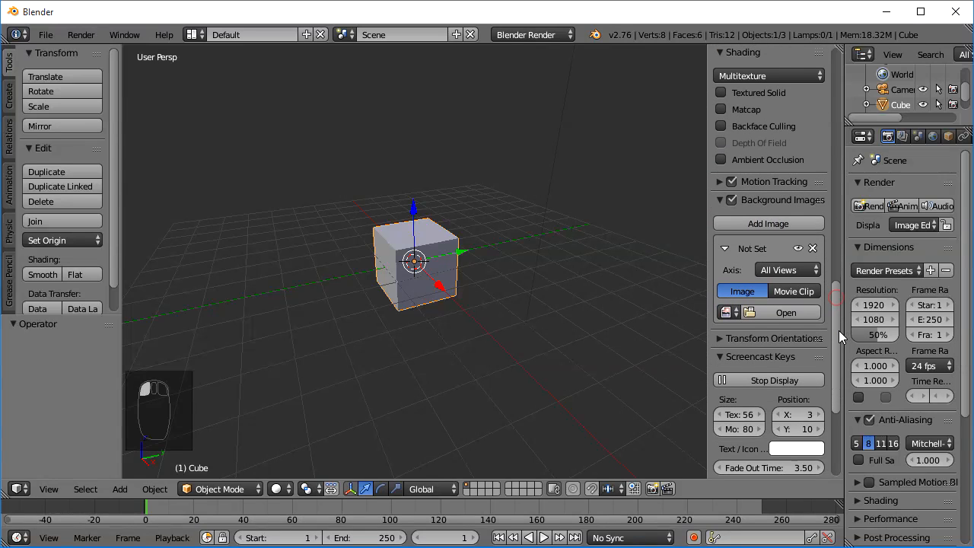
Load depositphotos_67400625-simple-circular-maze-.jpg from the user's Downloads folder as the background image.
click(784, 313)
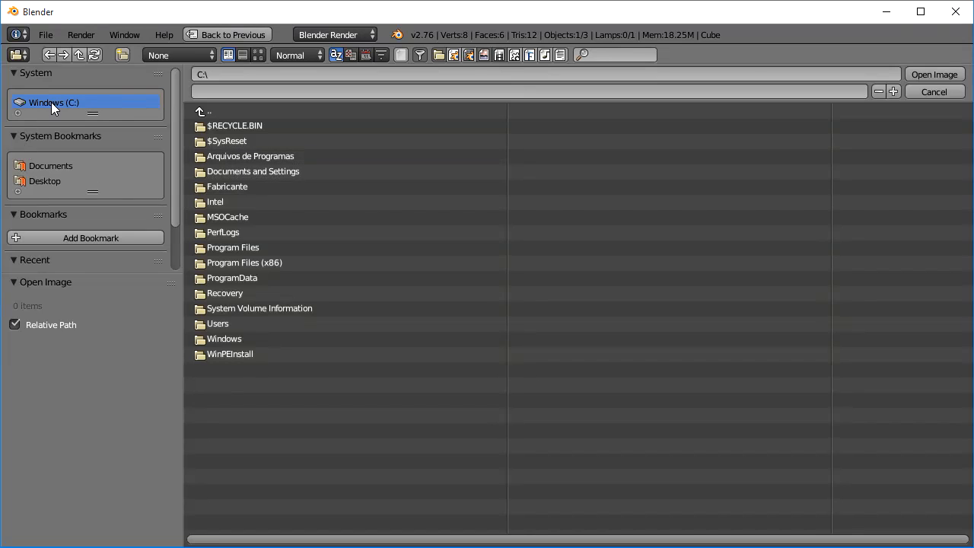
double_click(222, 324)
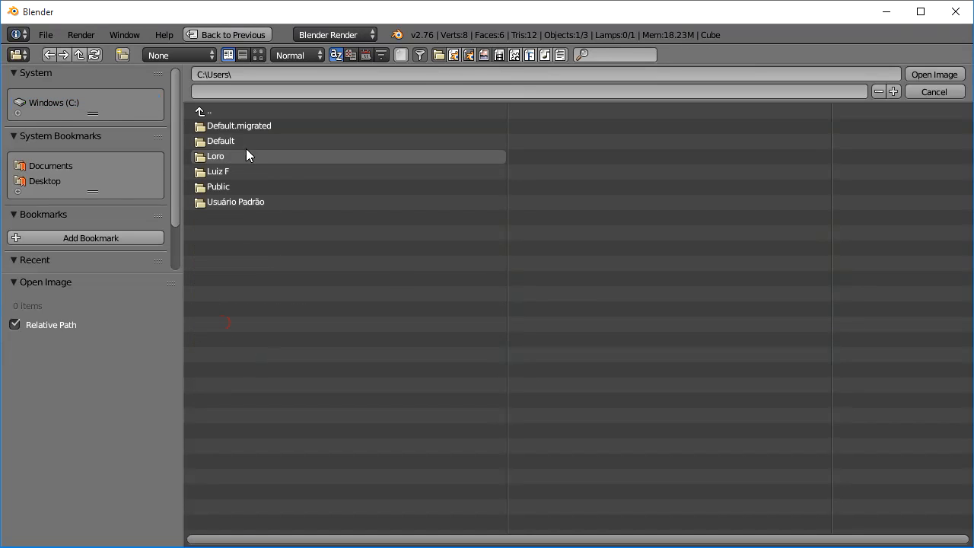
double_click(217, 157)
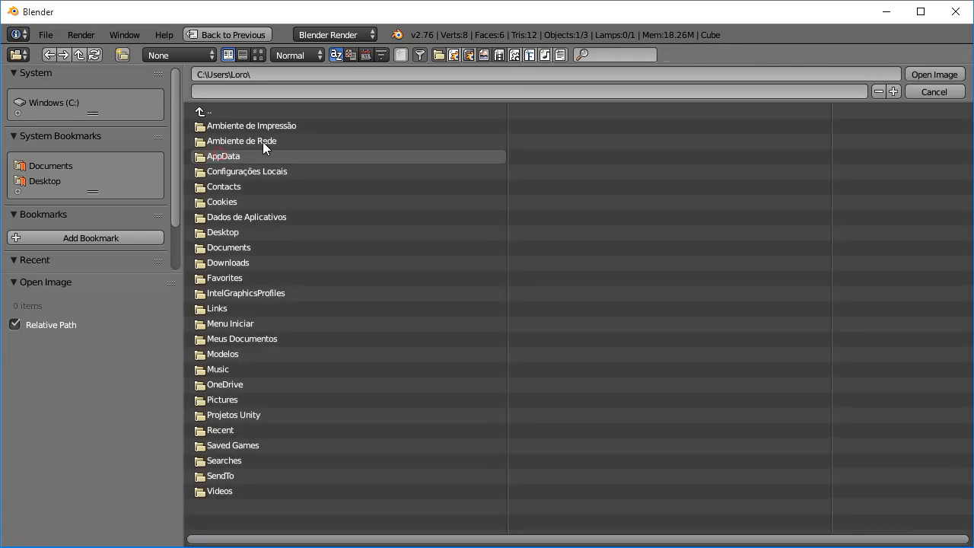
double_click(229, 263)
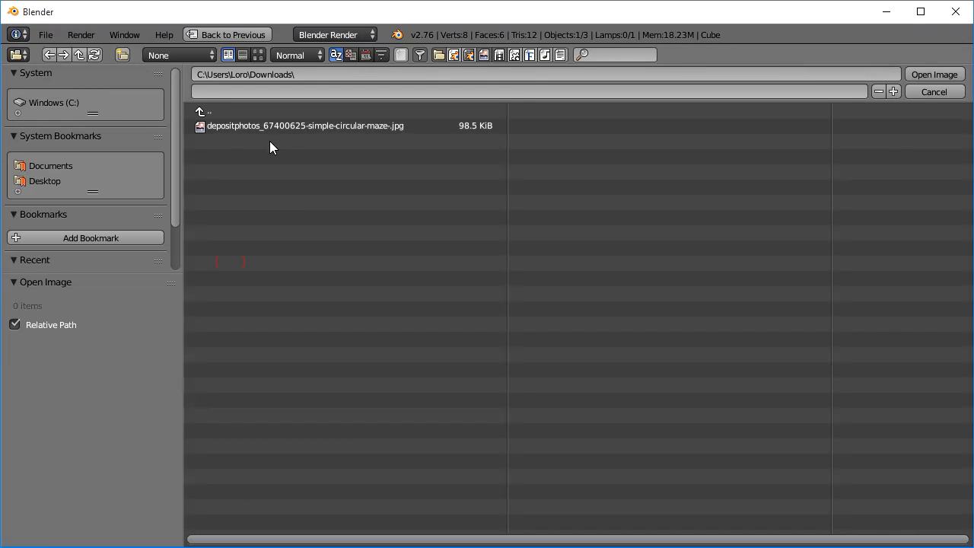
double_click(287, 127)
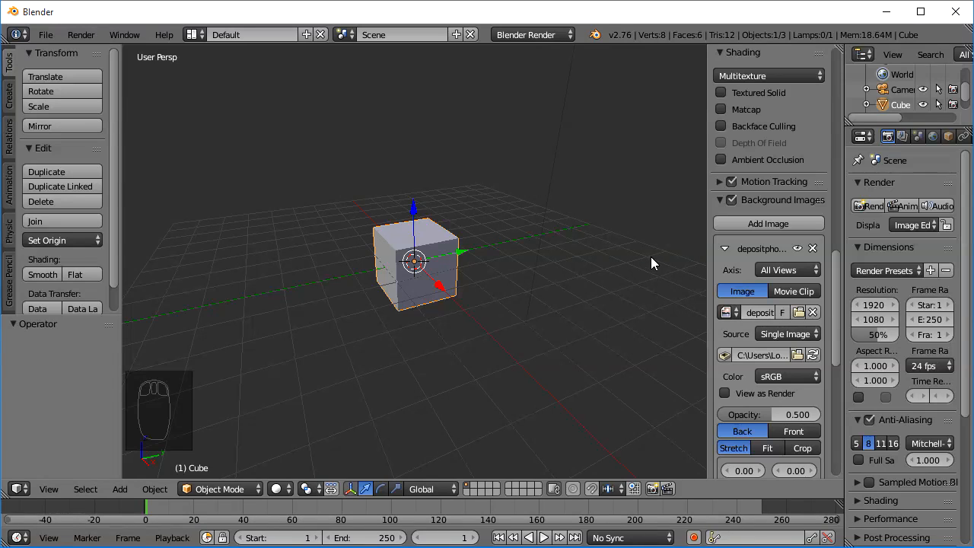
Restrict the maze background image to the Top view axis.
drag(708, 256, 561, 252)
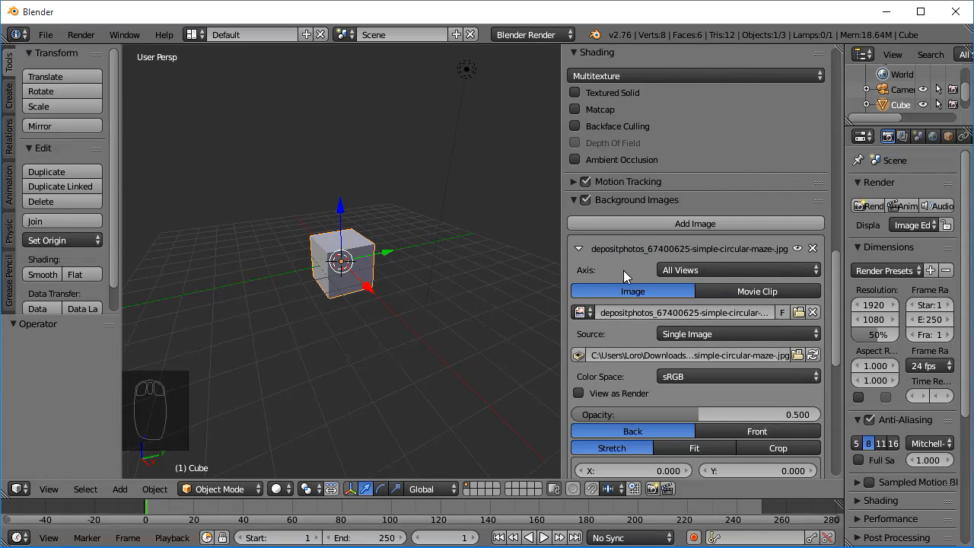
click(751, 270)
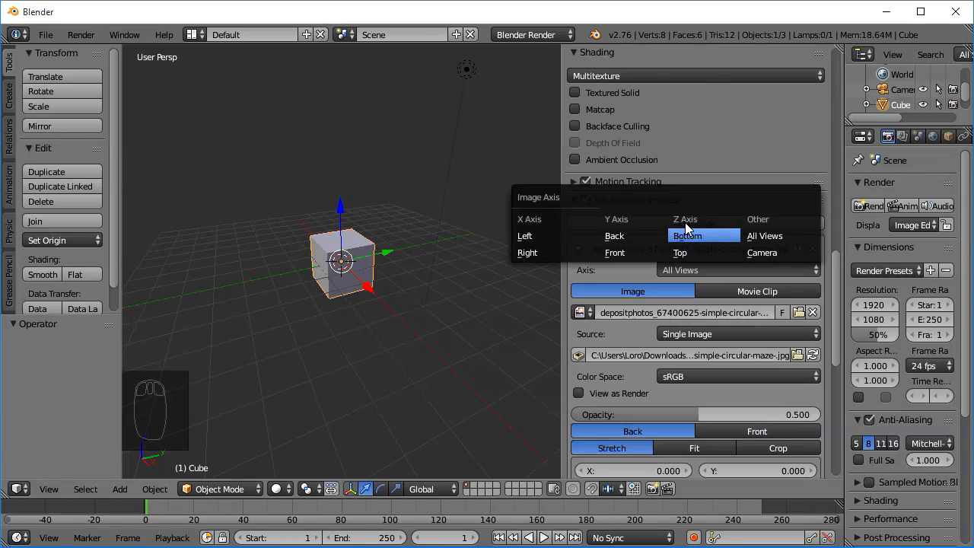
click(682, 252)
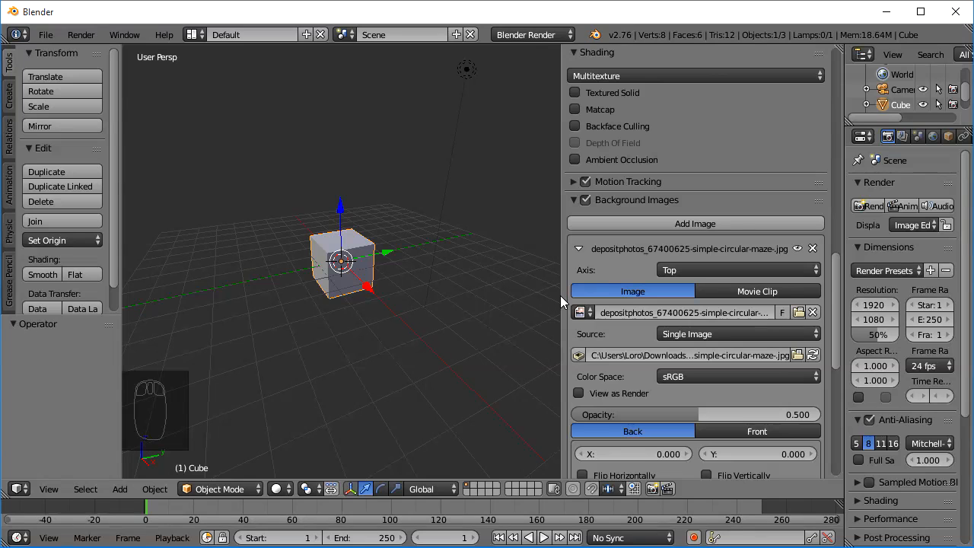
drag(558, 297, 689, 302)
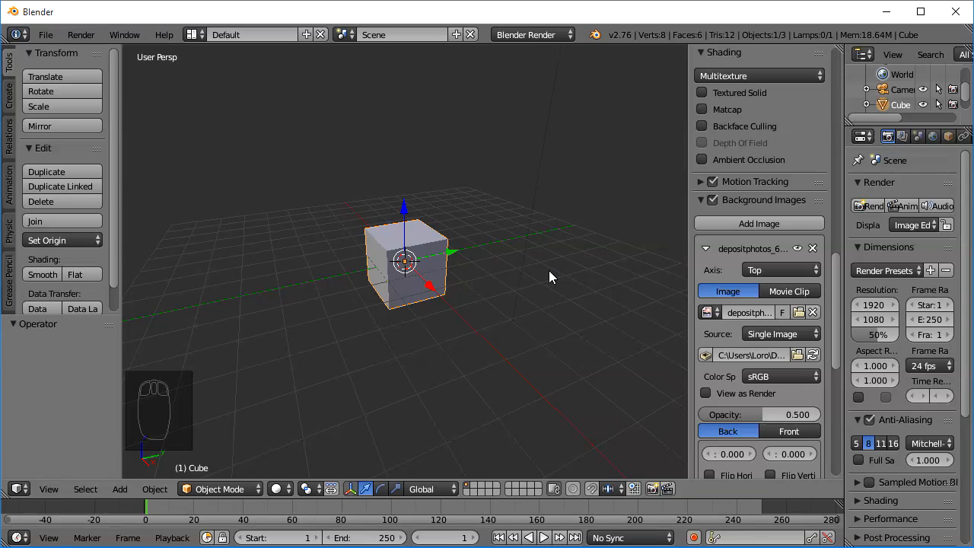
Switch the 3D view to top orthographic to show the maze image behind the cube.
key(KP_7)
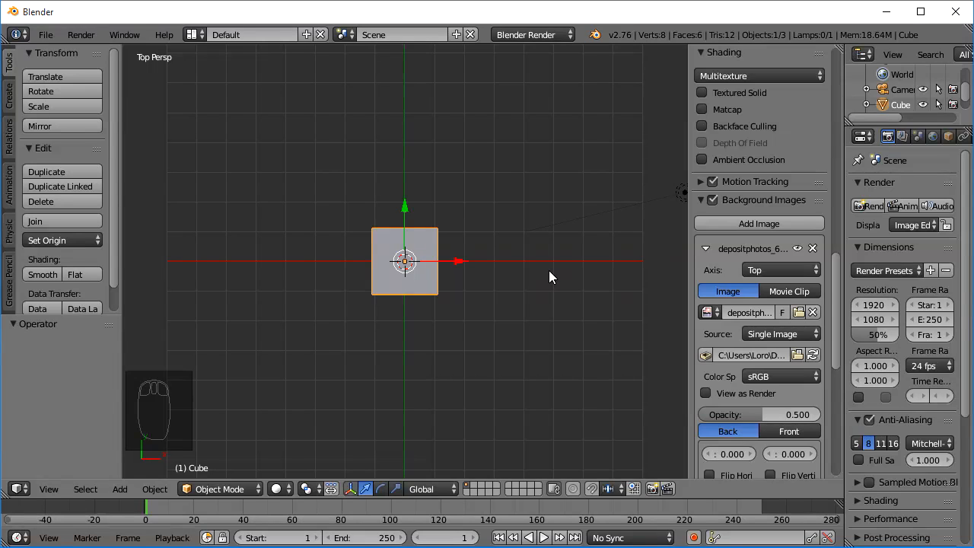
key(KP_5)
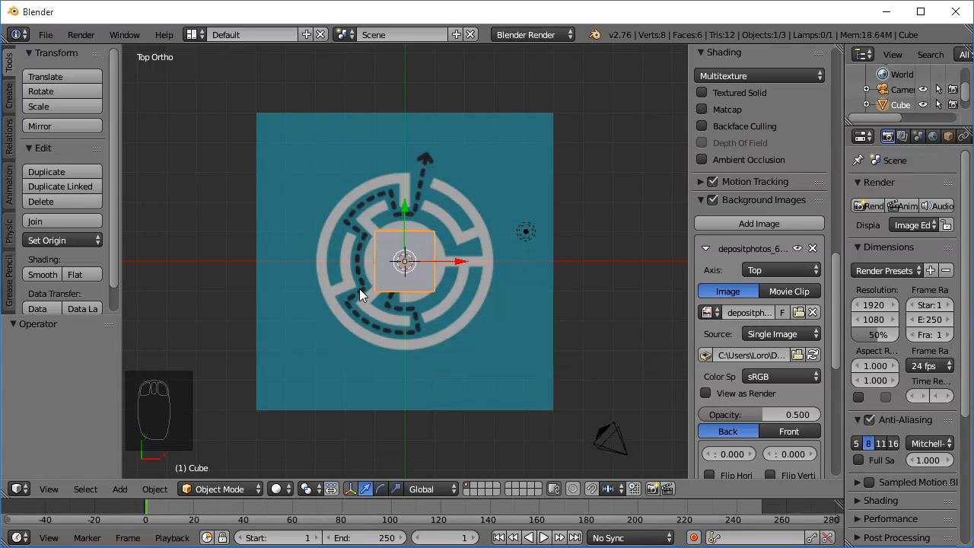
scroll(359, 288, up, 4)
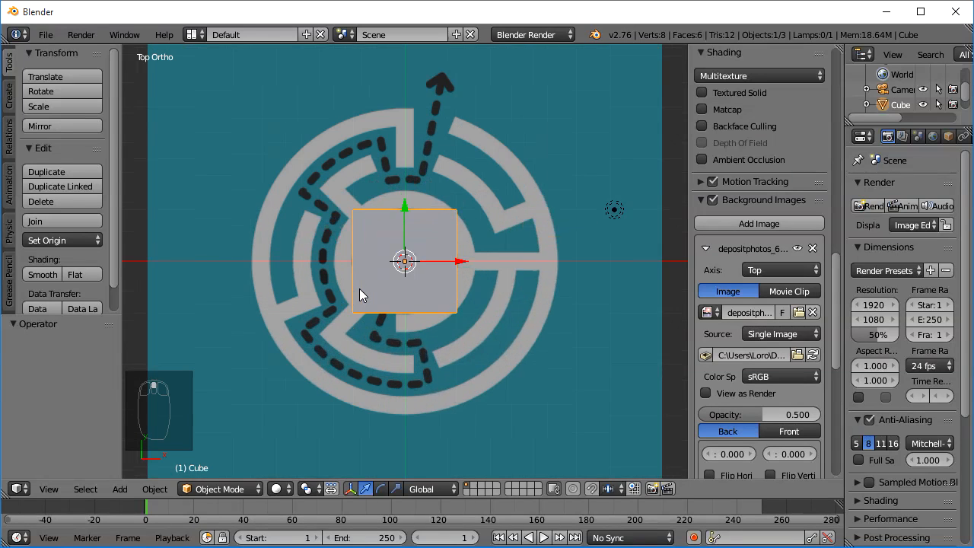
scroll(359, 289, up, 2)
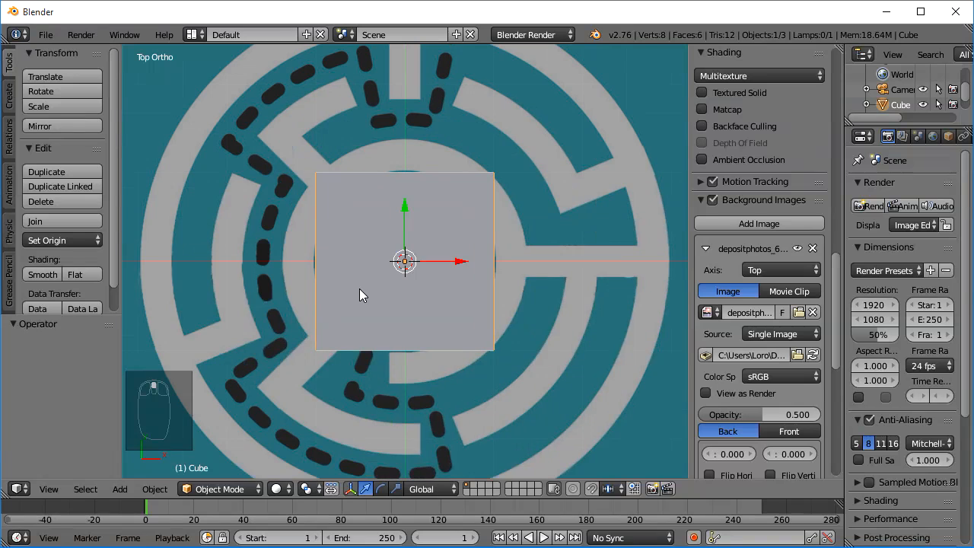
scroll(359, 288, down, 2)
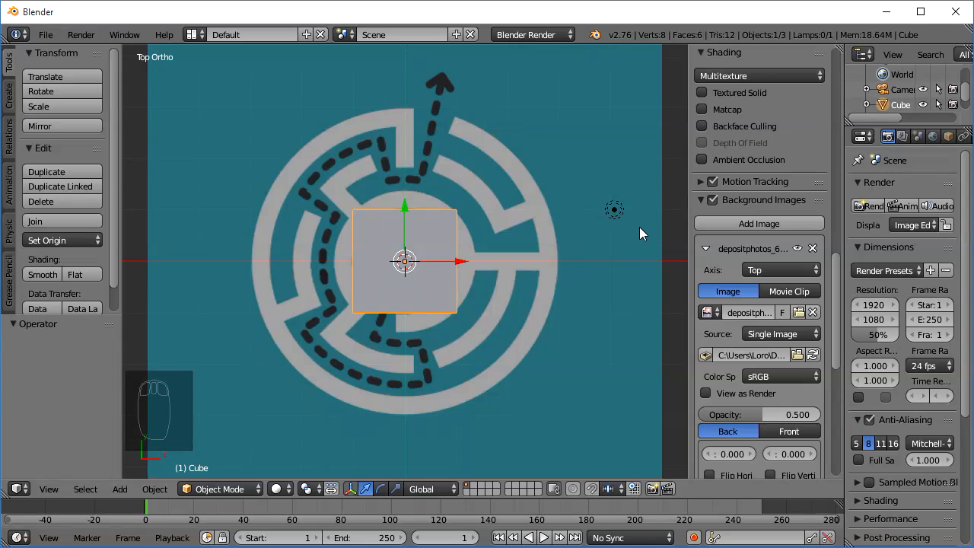
Hide the properties region and the tool shelf to enlarge the modelling area over the maze.
key(n)
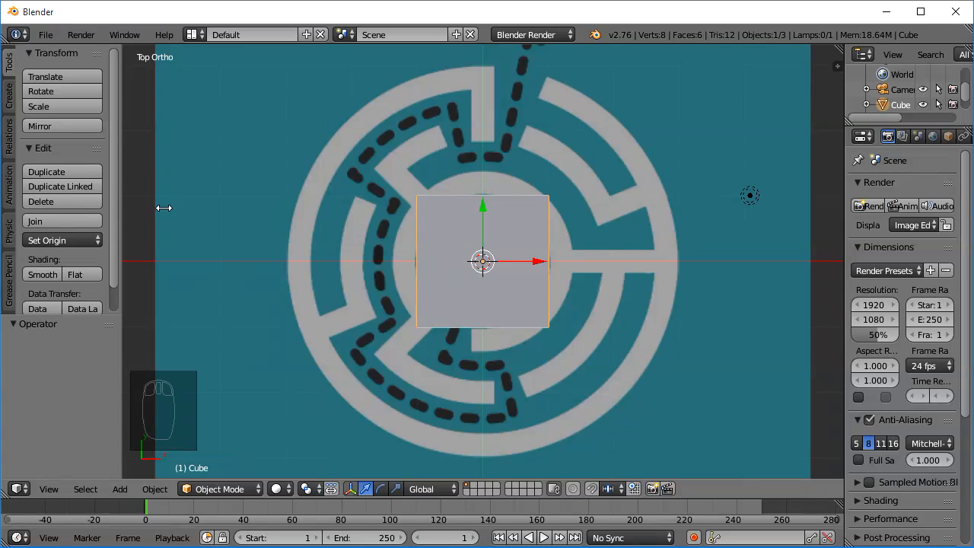
key(t)
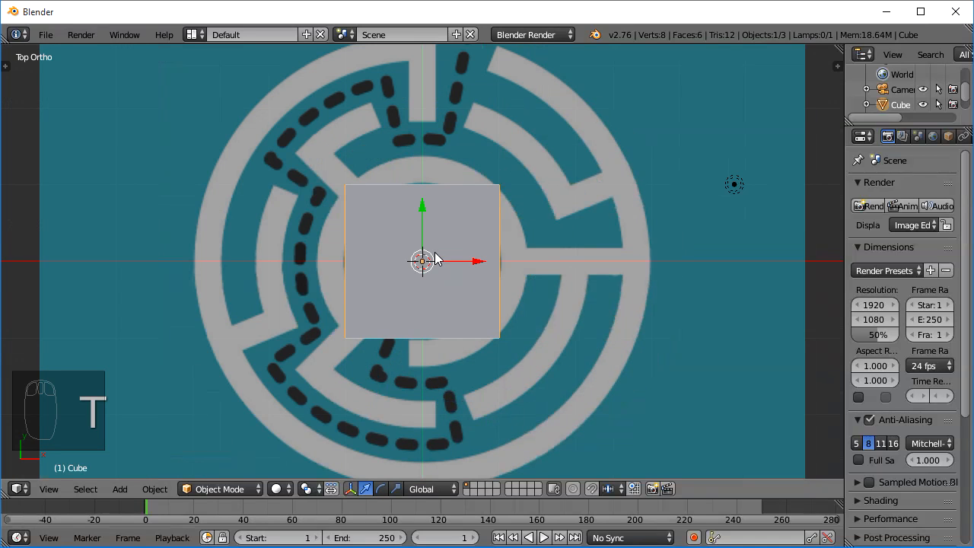
scroll(444, 255, up, 1)
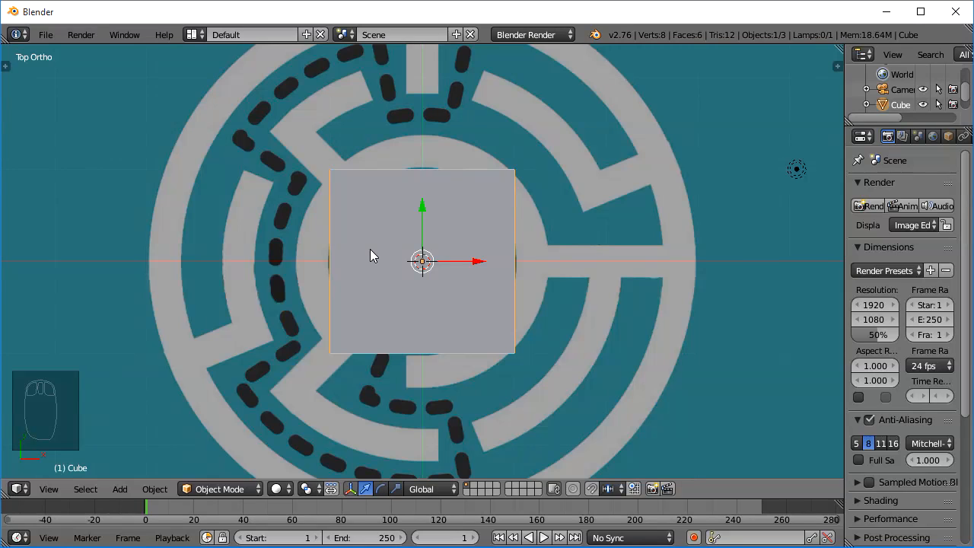
In Edit Mode, scale the whole cube down to the maze wall's width and move it along X to the inner ring's outer edge.
key(Tab)
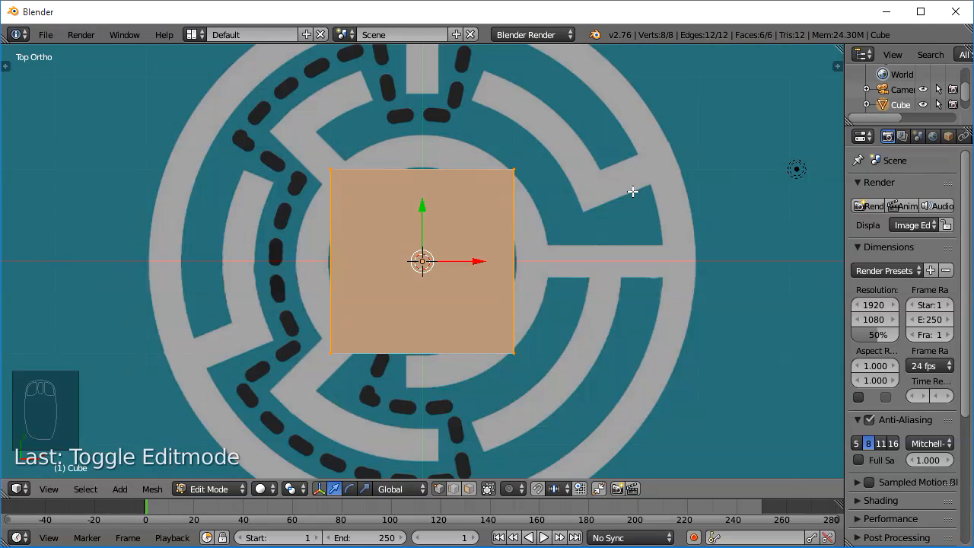
key(a)
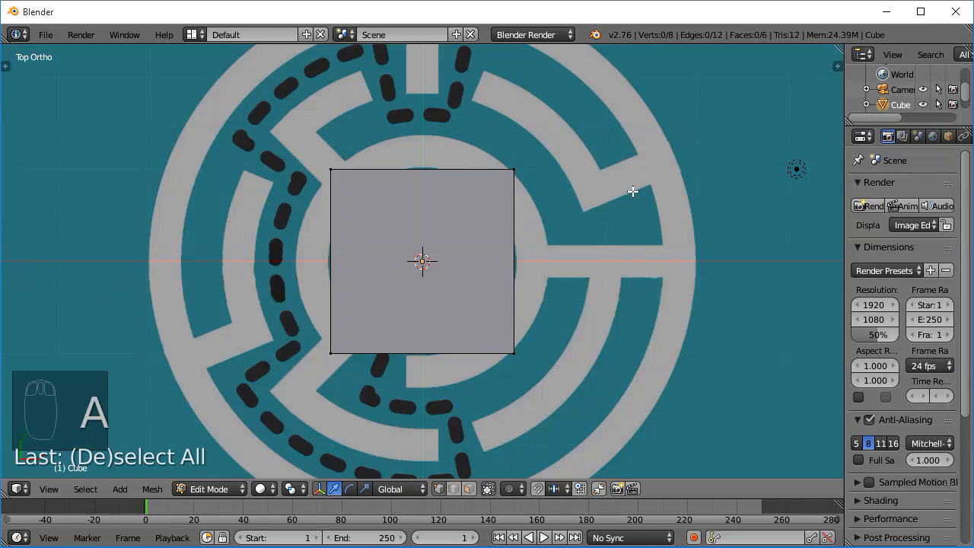
key(a)
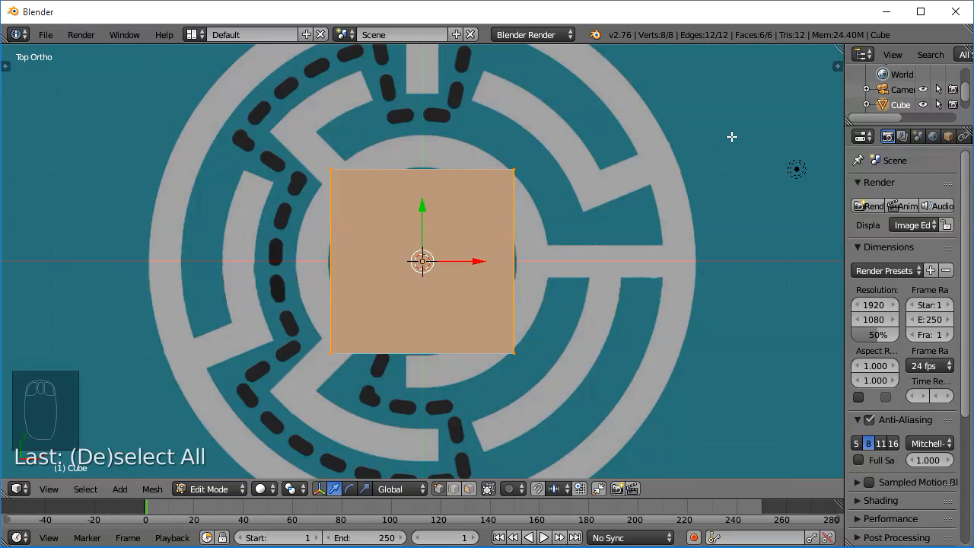
key(s)
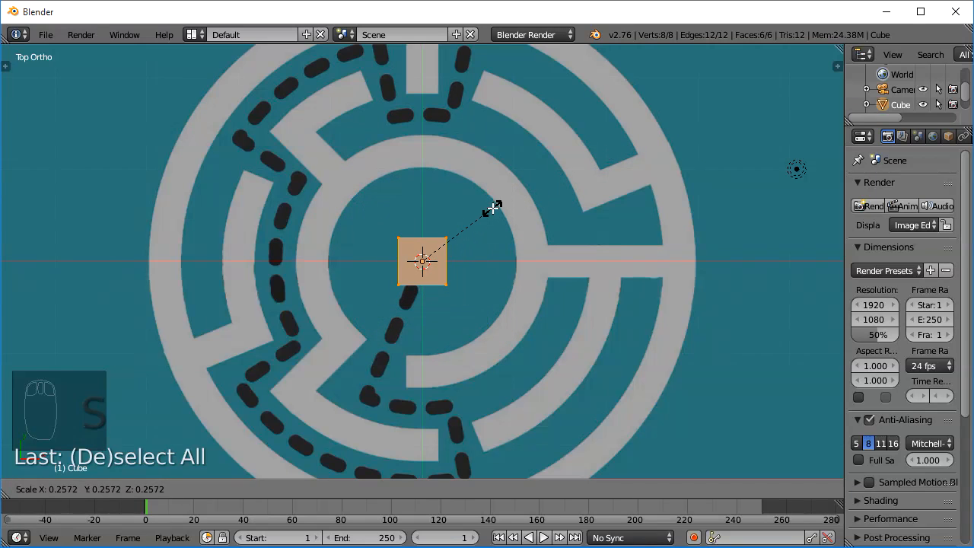
click(467, 221)
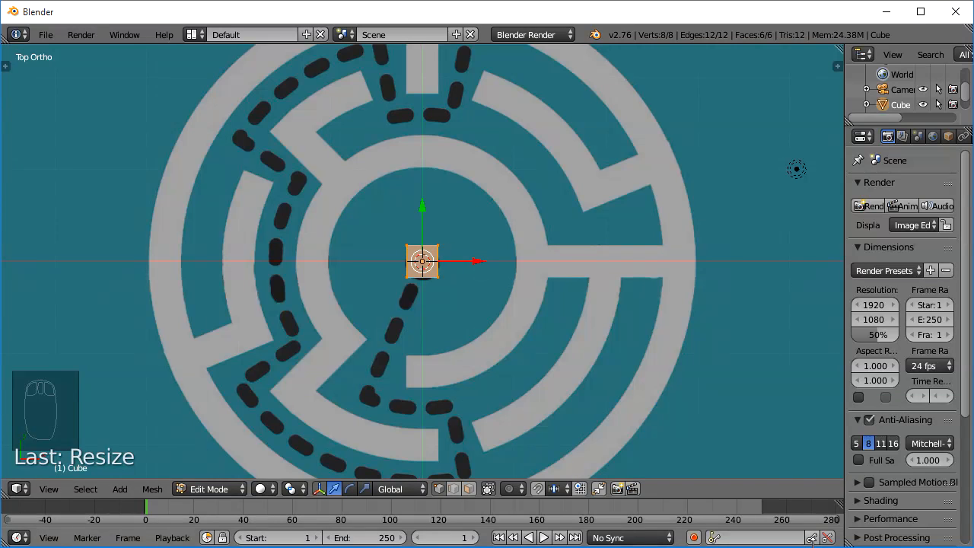
drag(479, 260, 617, 263)
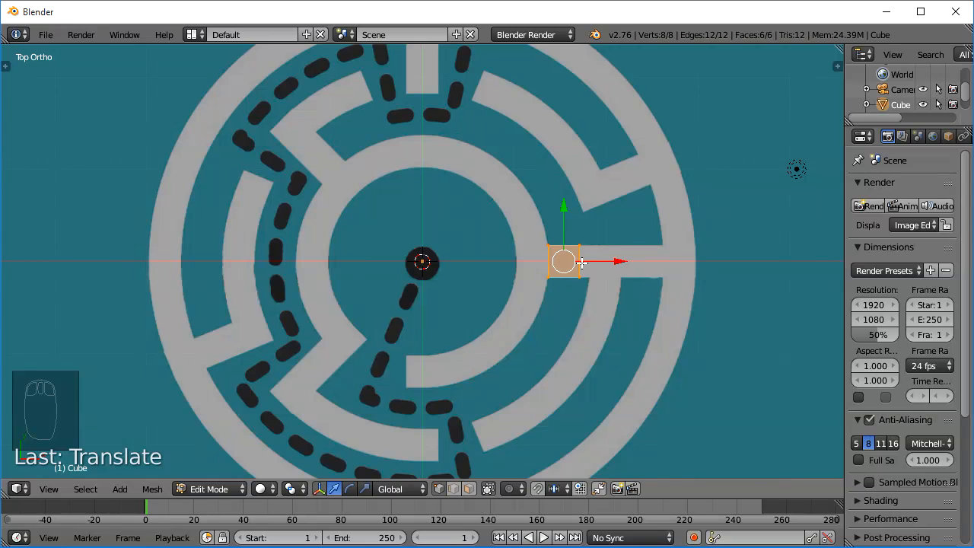
In wireframe shading, select the cube's outward-facing side and move it along X to the middle ring's inner edge.
scroll(581, 262, up, 4)
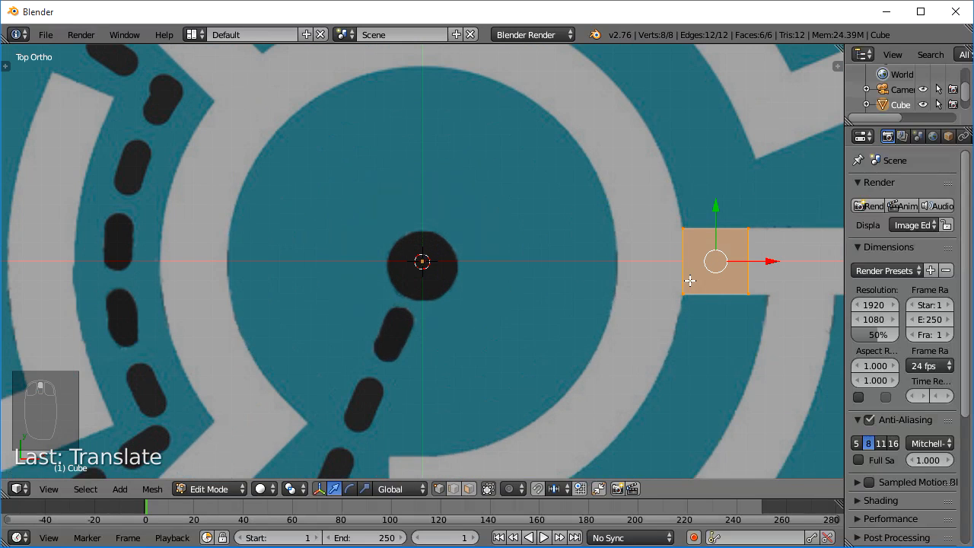
shift+middle_drag(709, 261, 500, 252)
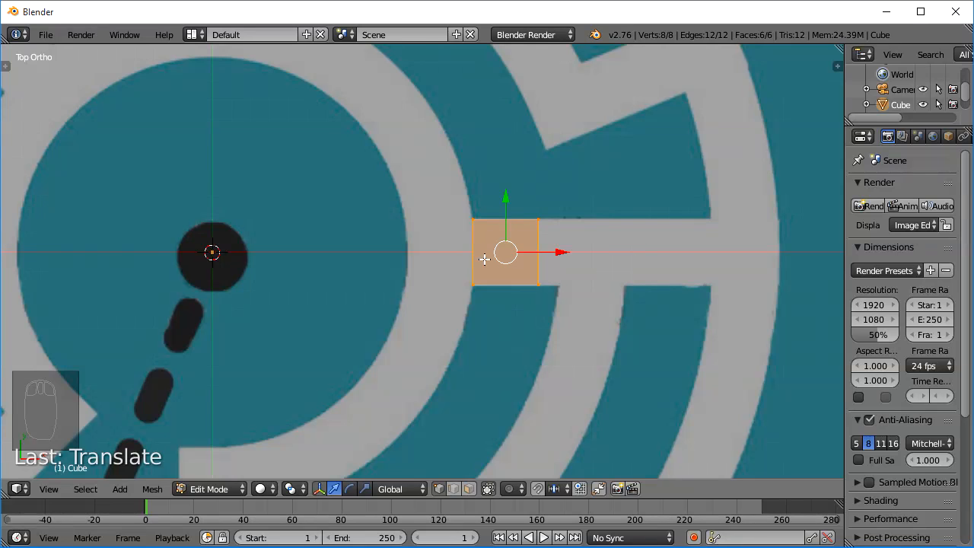
key(z)
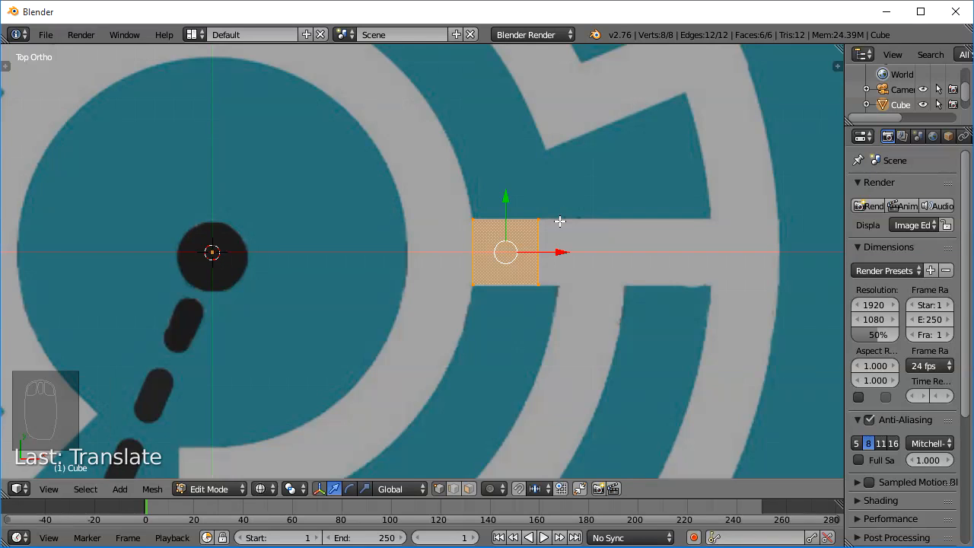
key(a)
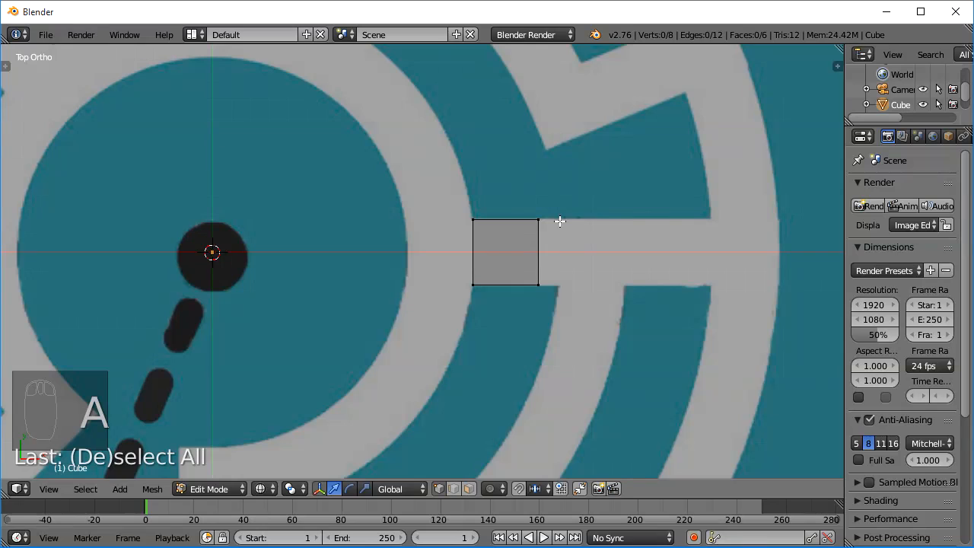
key(b)
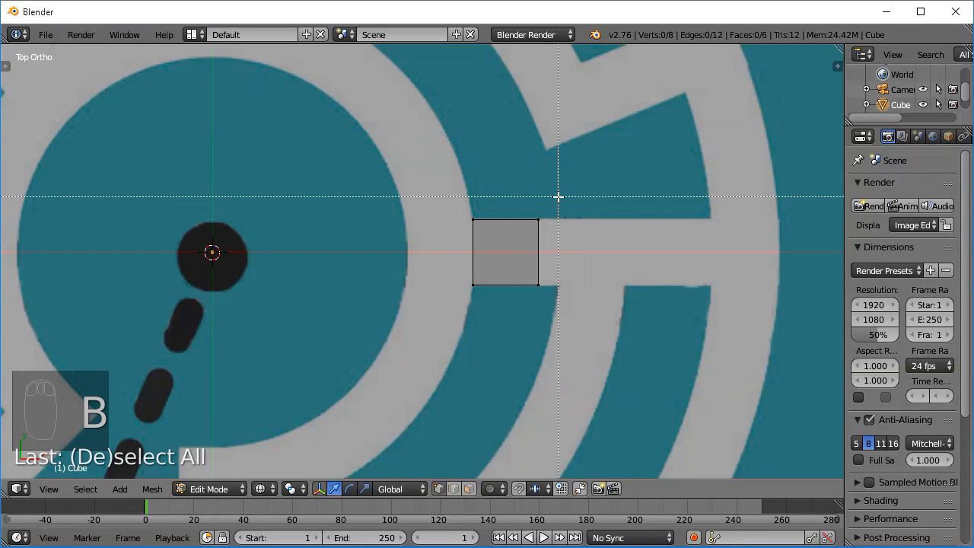
drag(559, 195, 521, 330)
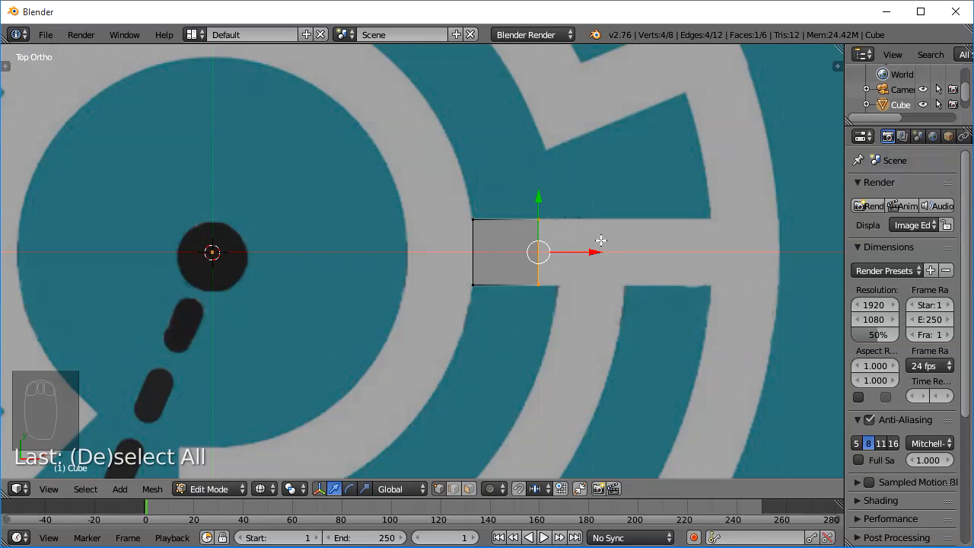
drag(592, 252, 612, 252)
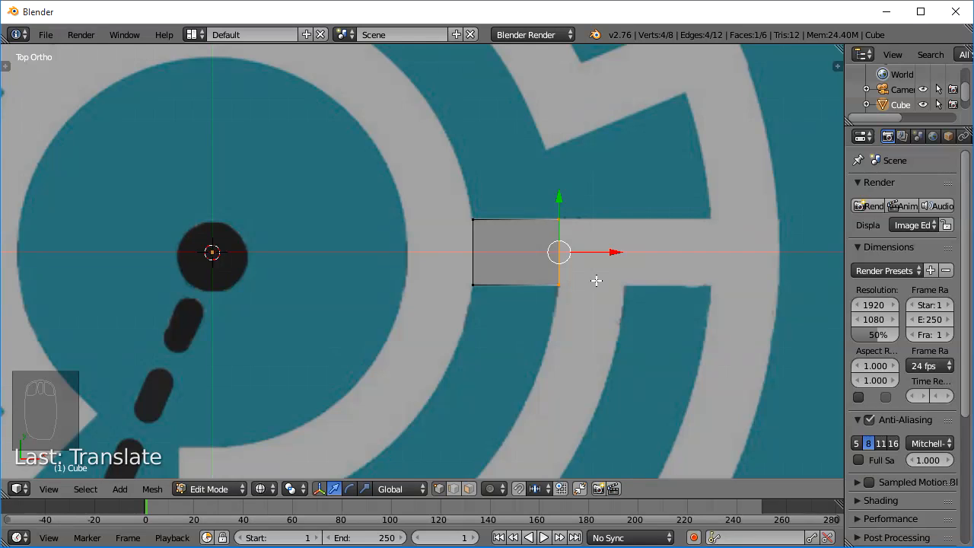
Extrude the outward face three times along X, ending at the middle ring's outer edge, the outer ring's inner edge and its outer edge.
key(e)
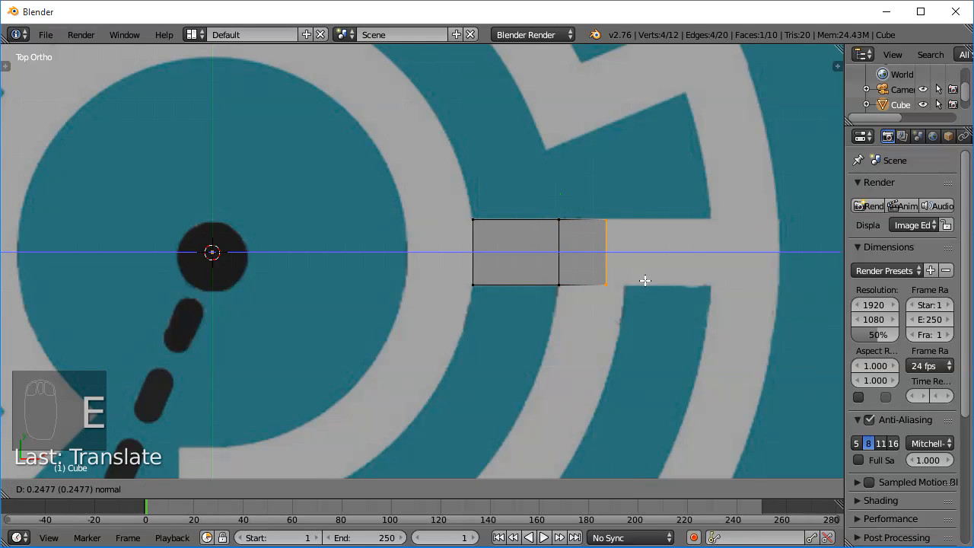
click(661, 280)
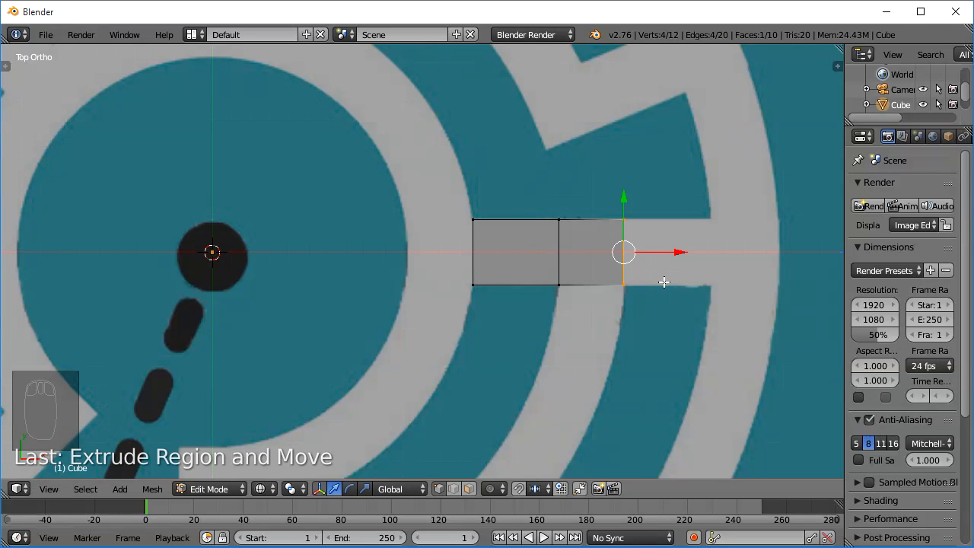
key(e)
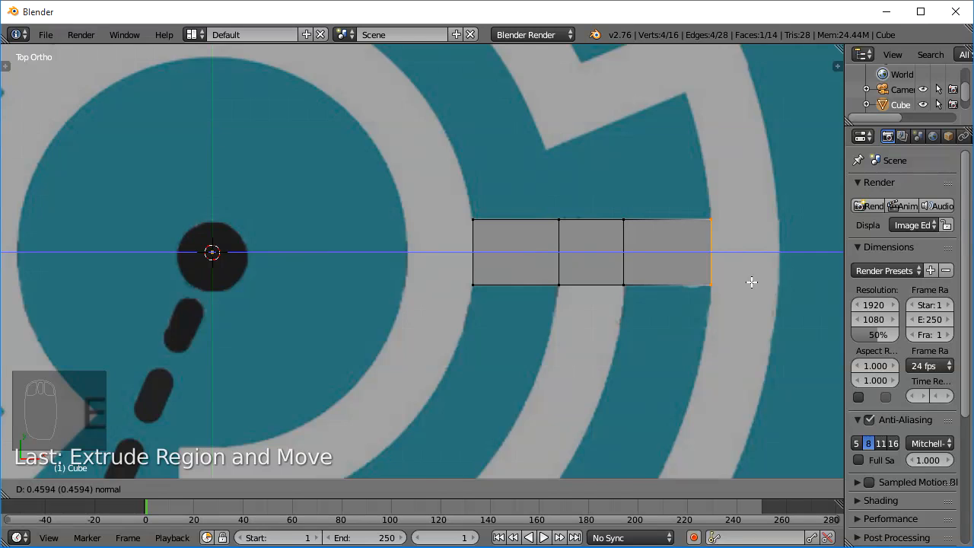
click(751, 282)
shift+middle_drag(755, 259, 505, 259)
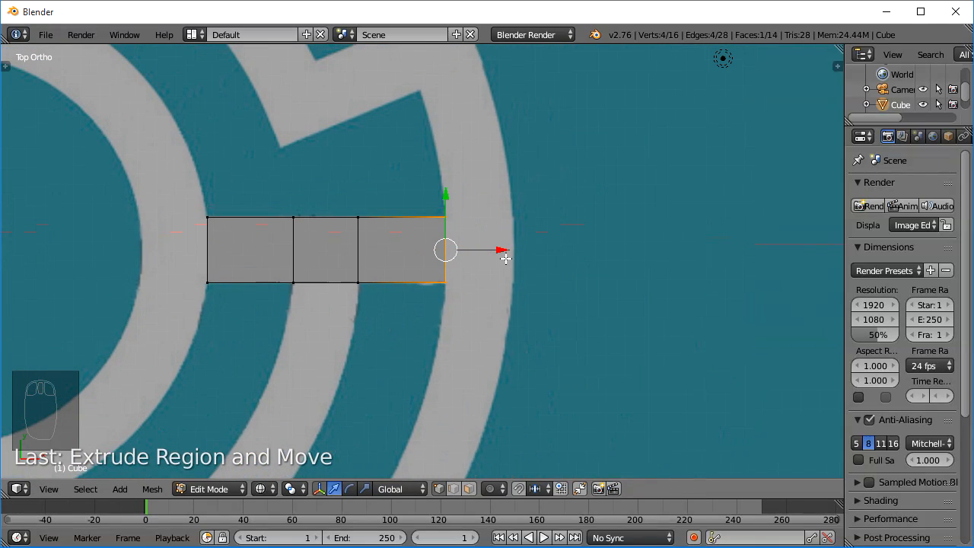
key(e)
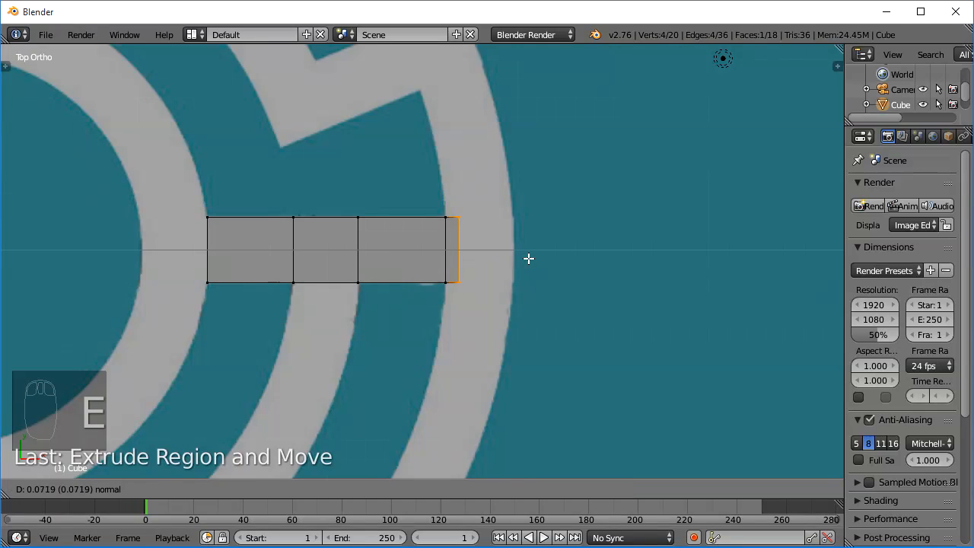
click(580, 259)
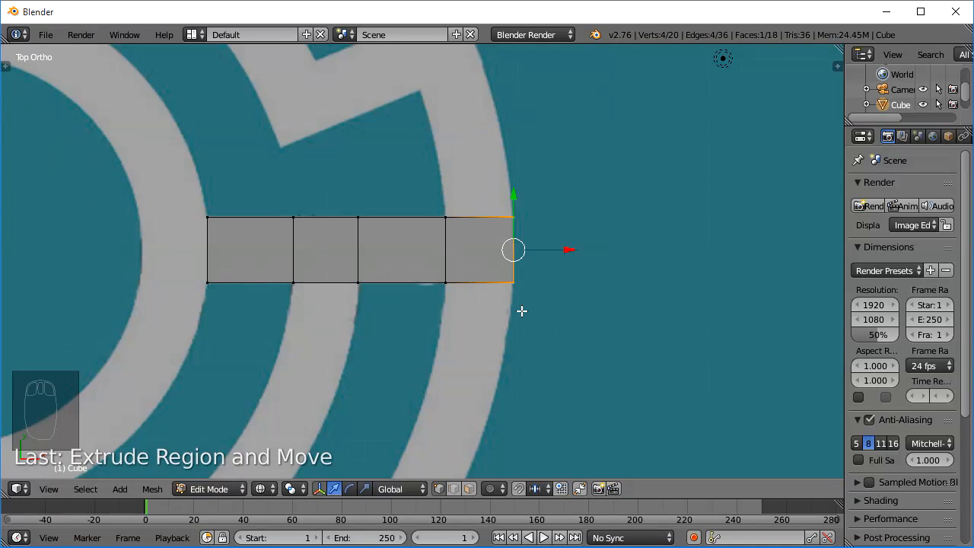
Select the lower side face of the block crossing the outer ring and extrude it about 0.5 downward along the ring.
key(a)
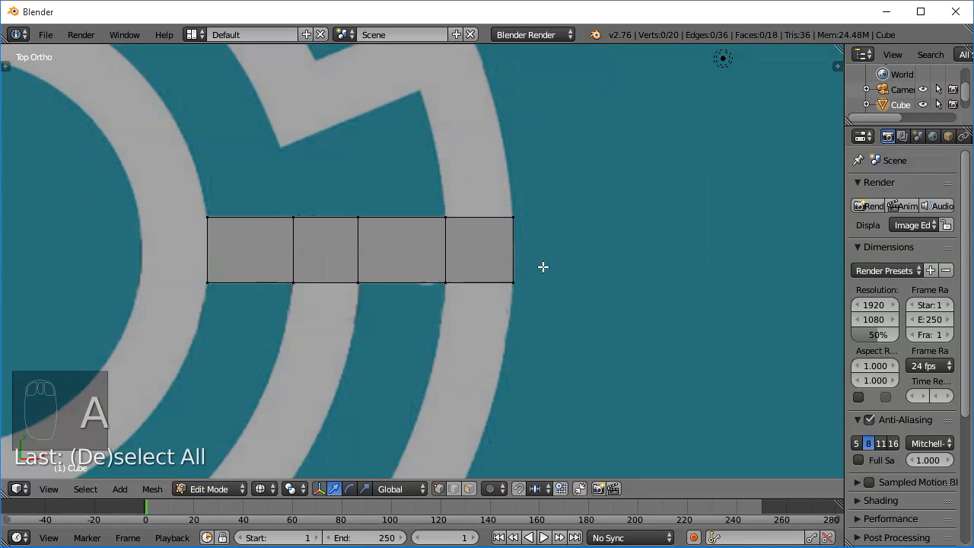
key(b)
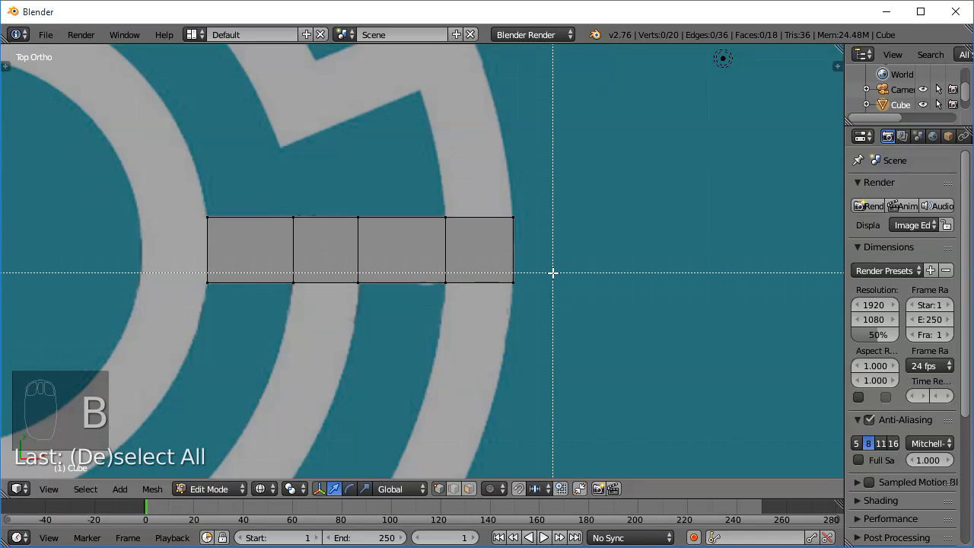
drag(553, 272, 435, 317)
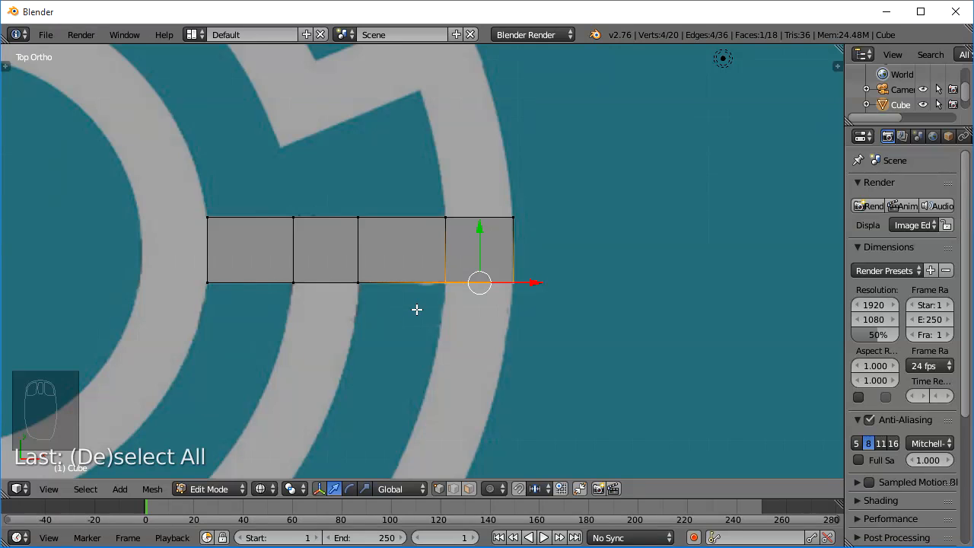
middle_drag(416, 309, 424, 281)
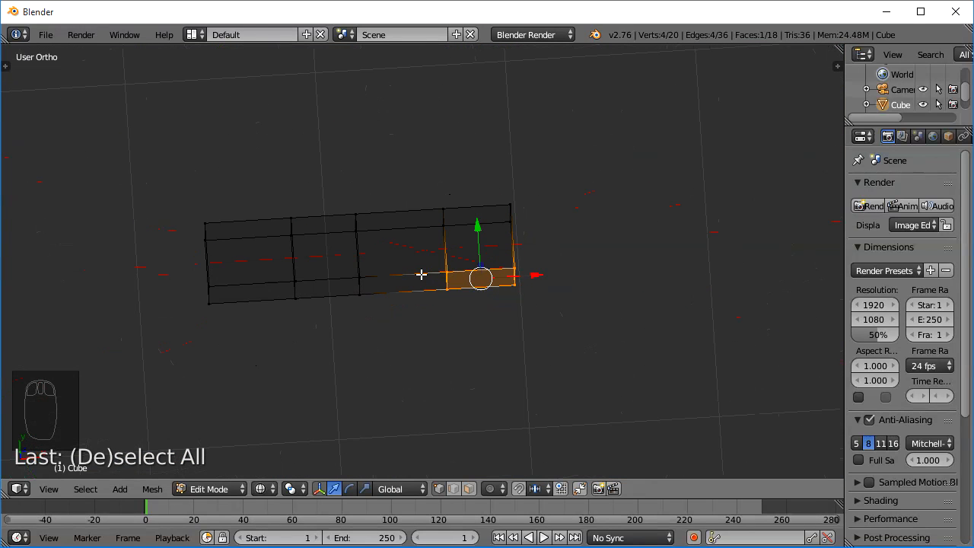
key(KP_7)
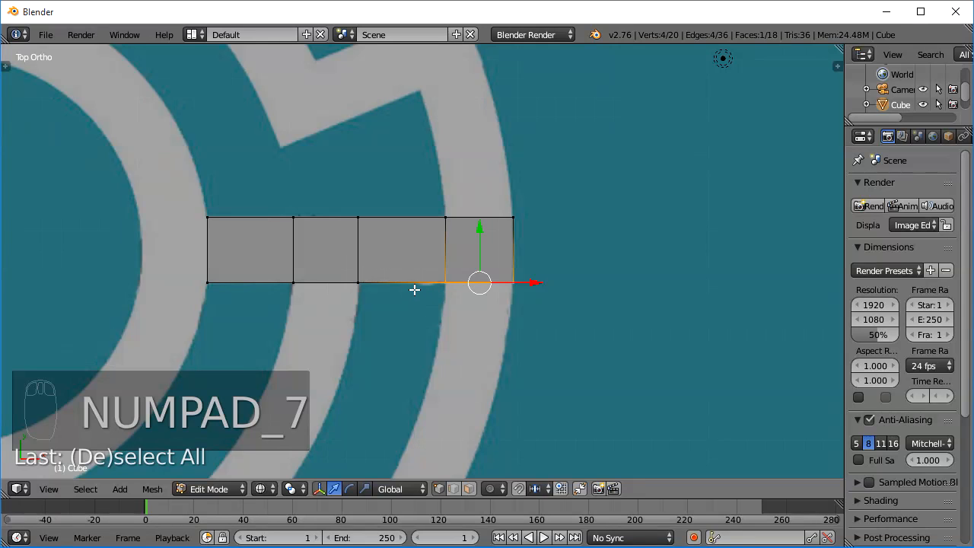
shift+middle_drag(439, 310, 573, 184)
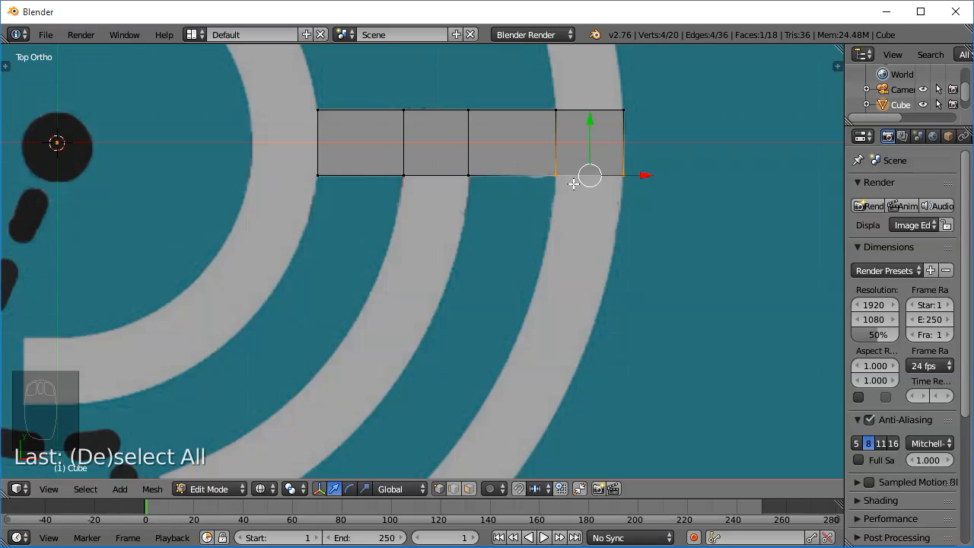
scroll(573, 184, down, 5)
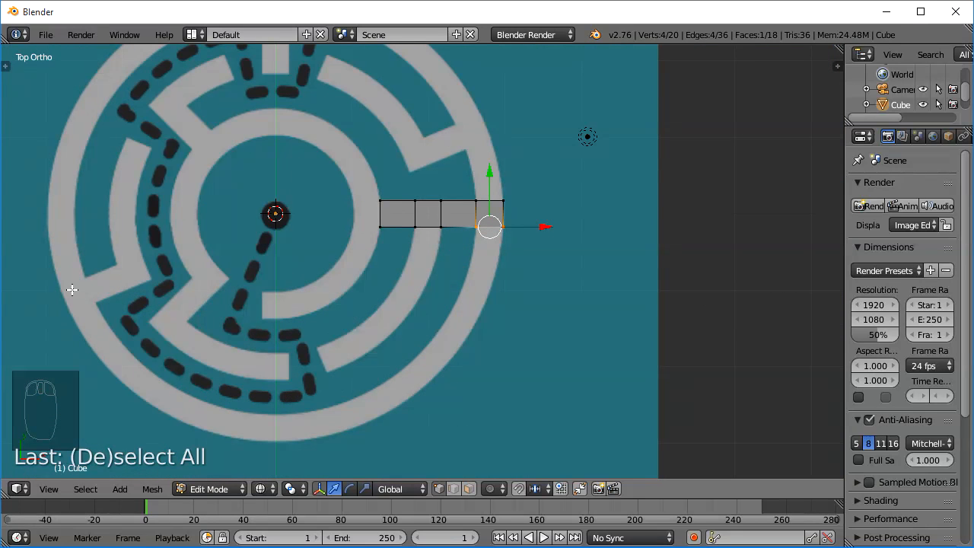
middle_drag(490, 213, 484, 265)
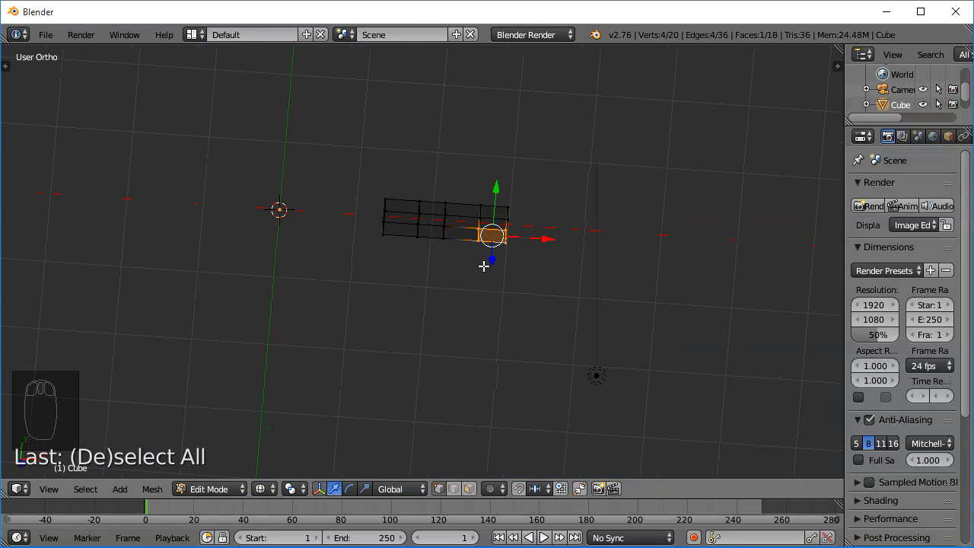
key(KP_7)
shift+middle_drag(504, 260, 614, 282)
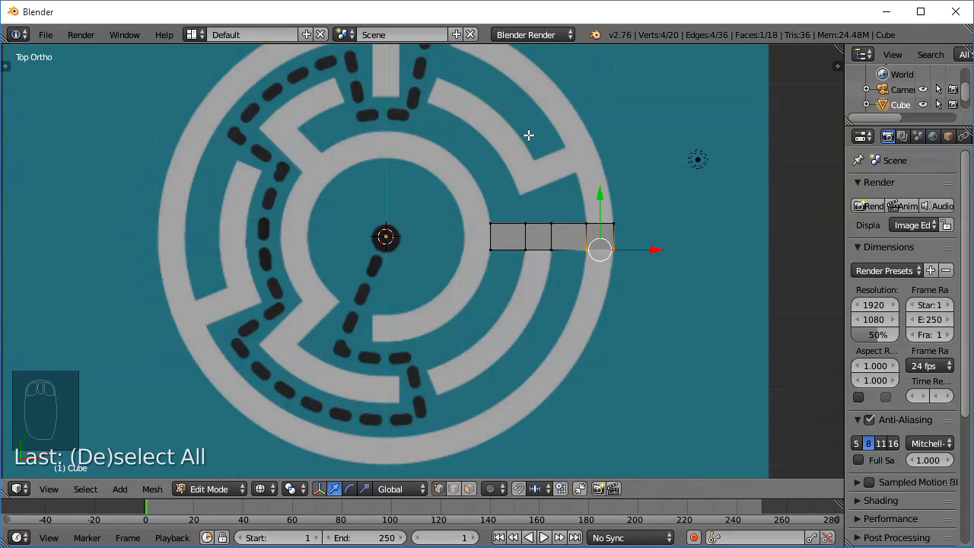
scroll(580, 211, up, 4)
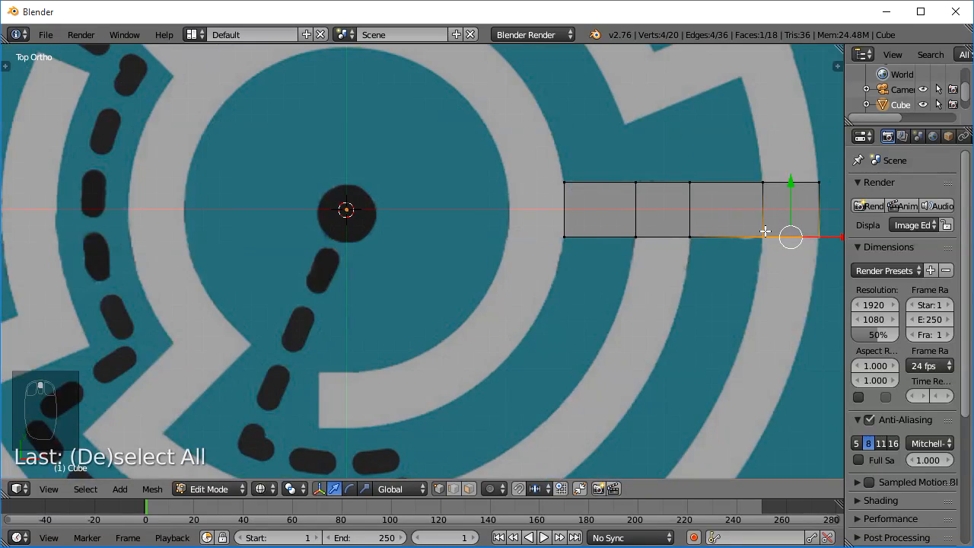
shift+middle_drag(722, 232, 488, 208)
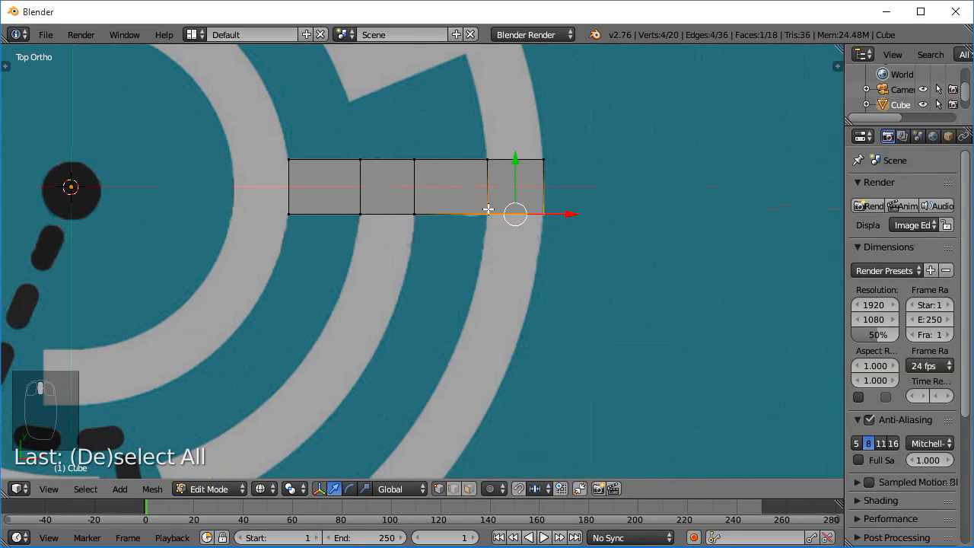
key(e)
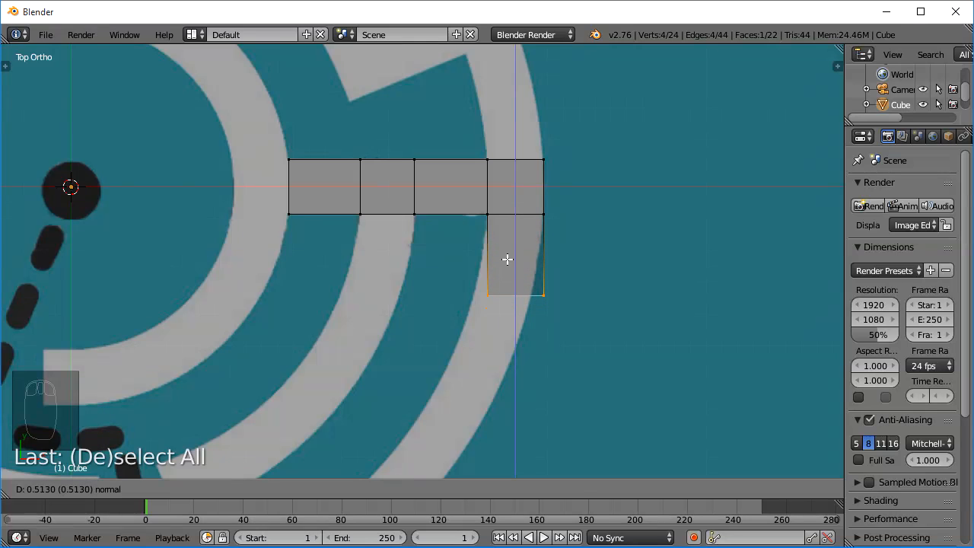
click(507, 264)
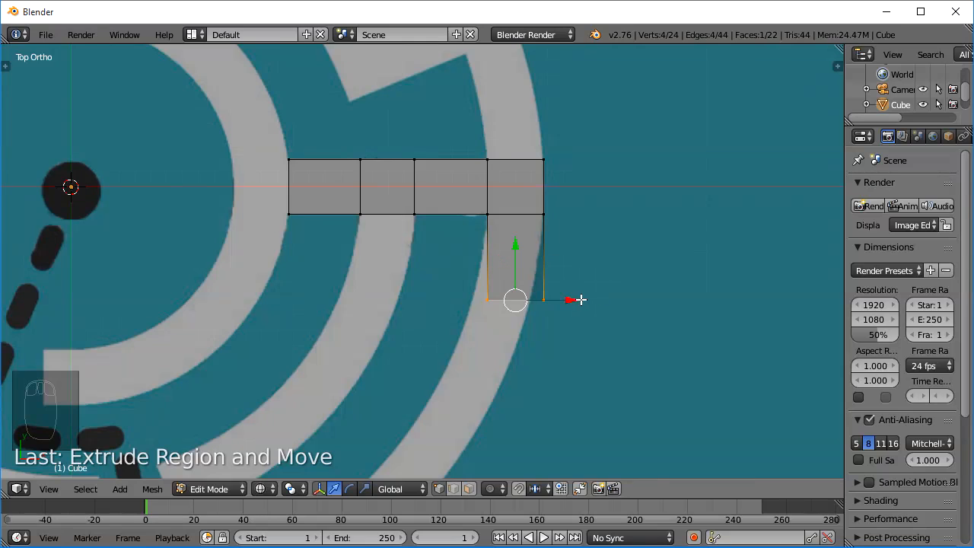
Shift the extruded end face along X onto the outer ring and rotate it to follow the ring's curve.
drag(572, 300, 560, 300)
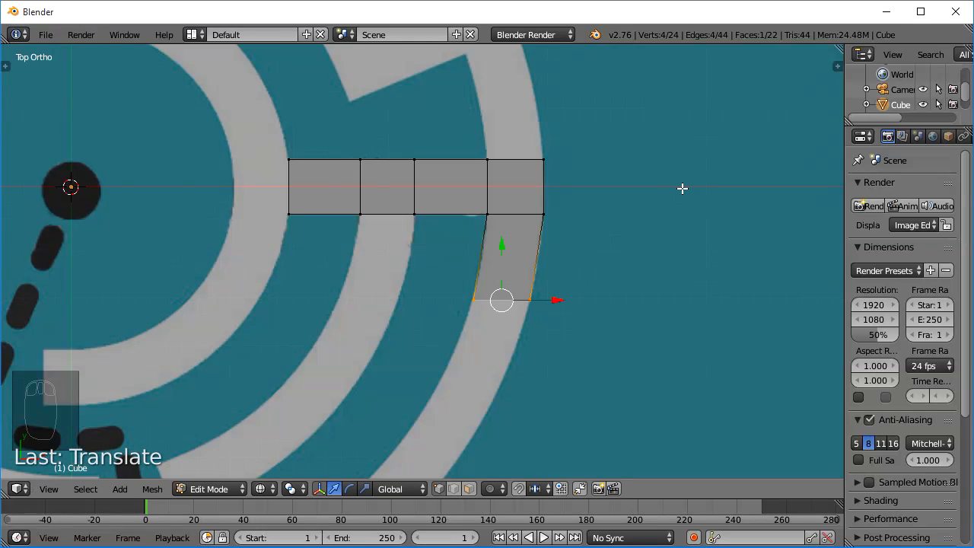
key(r)
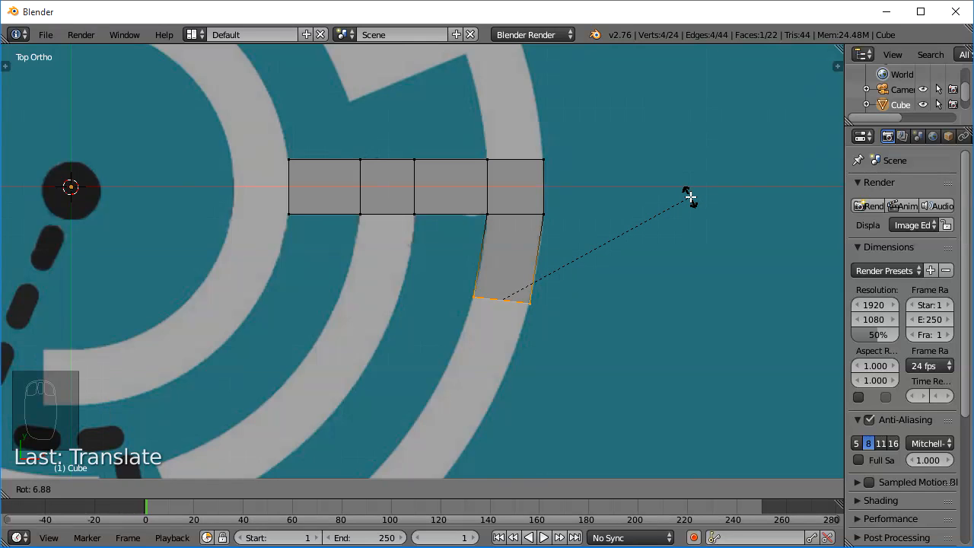
click(687, 215)
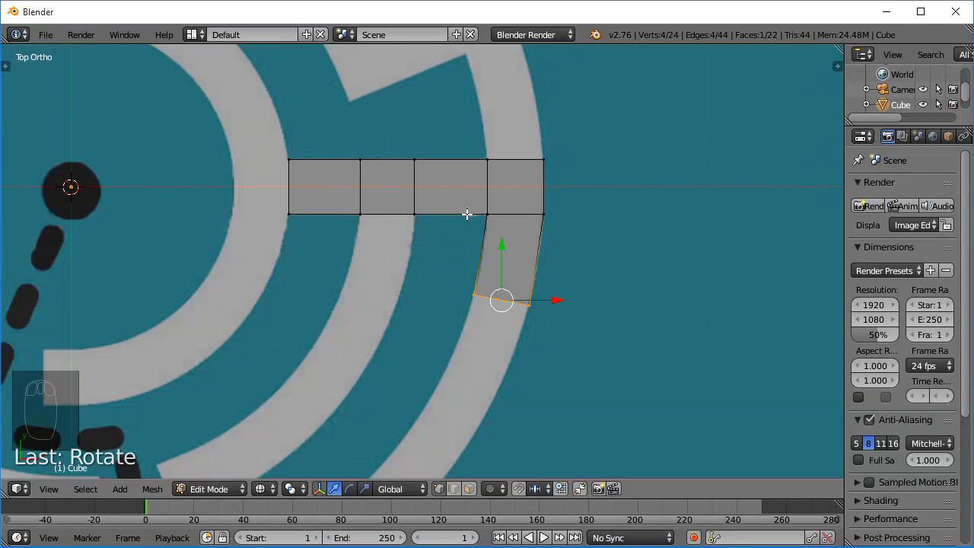
shift+middle_drag(466, 213, 572, 96)
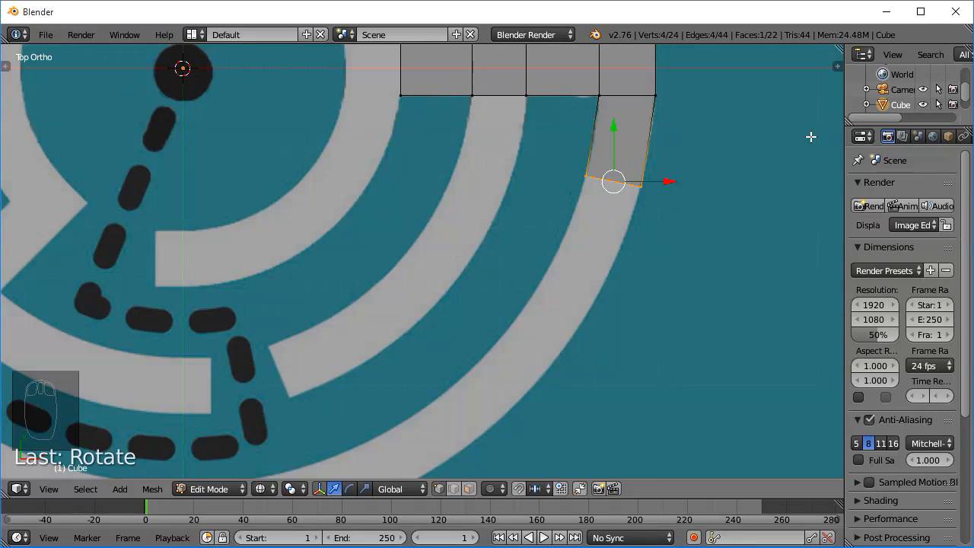
key(e)
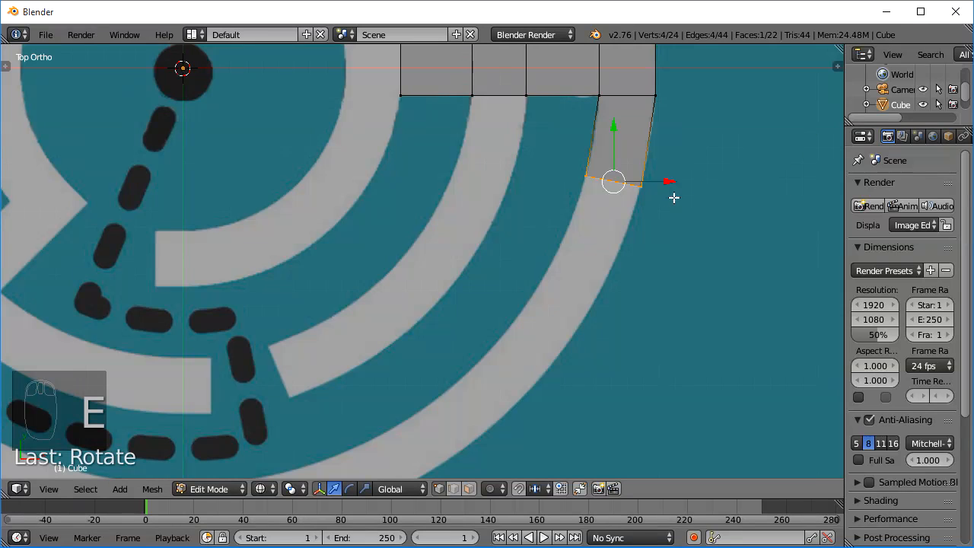
key(e)
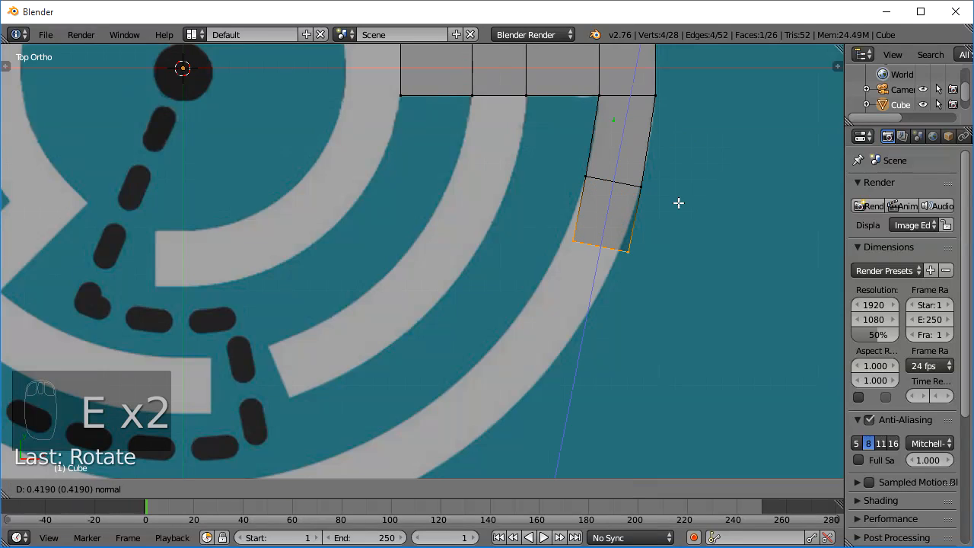
right_click(668, 209)
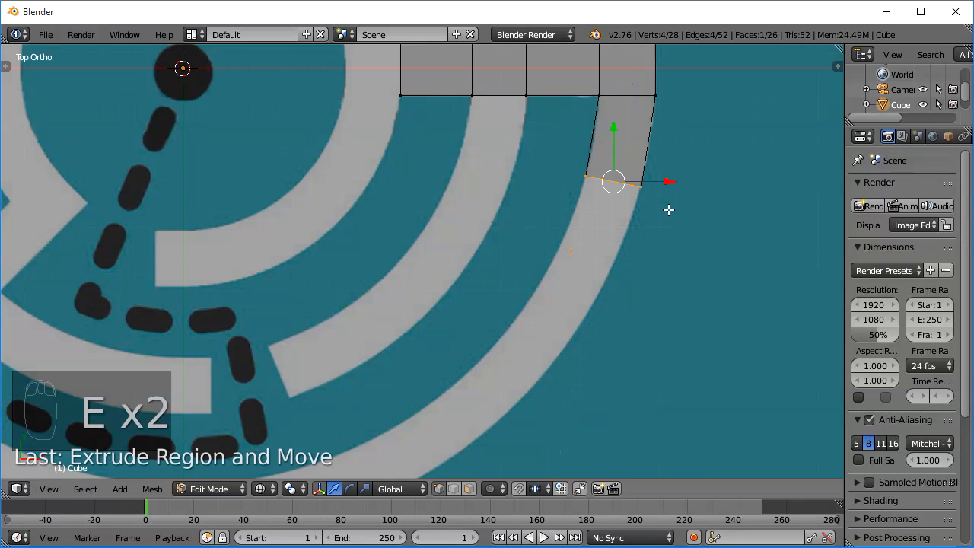
key(ctrl+z)
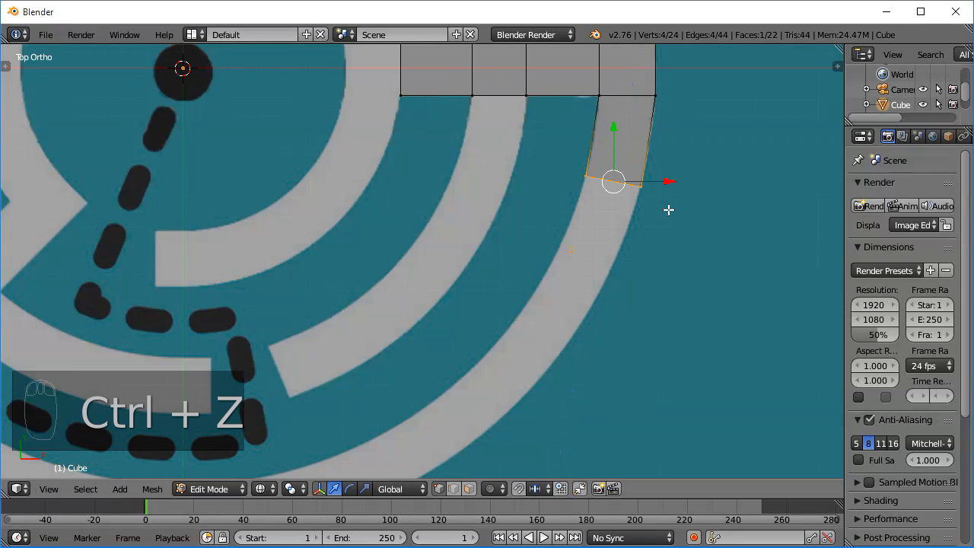
Extrude a second segment downward along the outer ring, shift its end face along X and rotate it to follow the curve.
key(e)
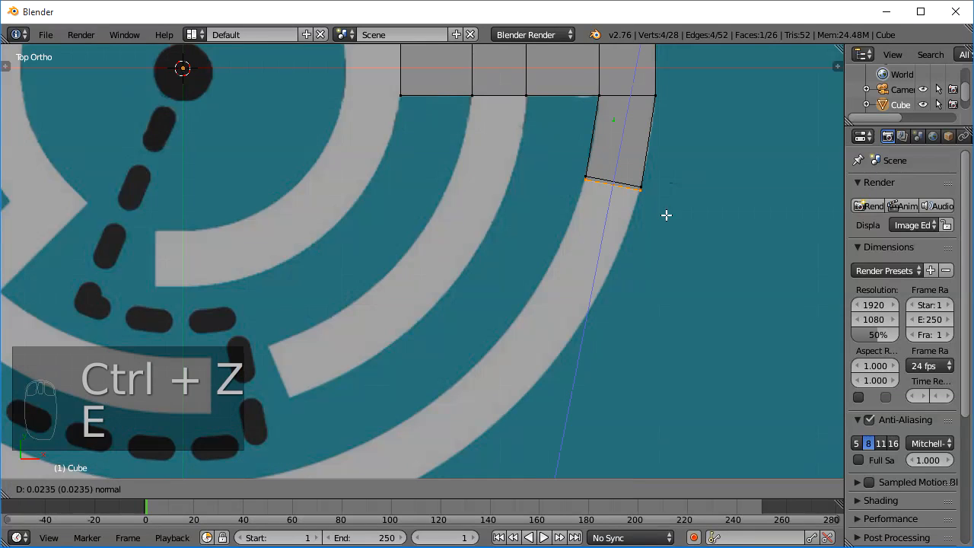
click(624, 299)
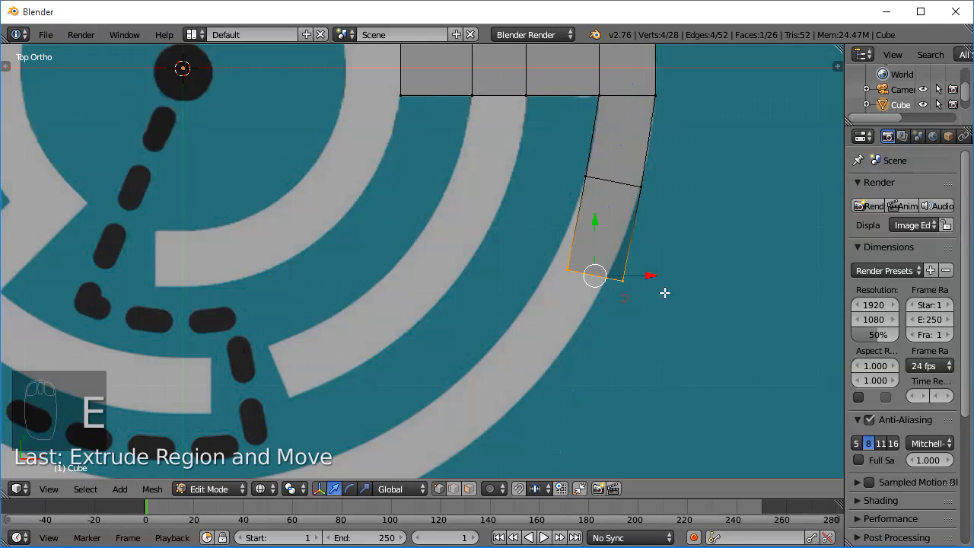
drag(652, 276, 635, 276)
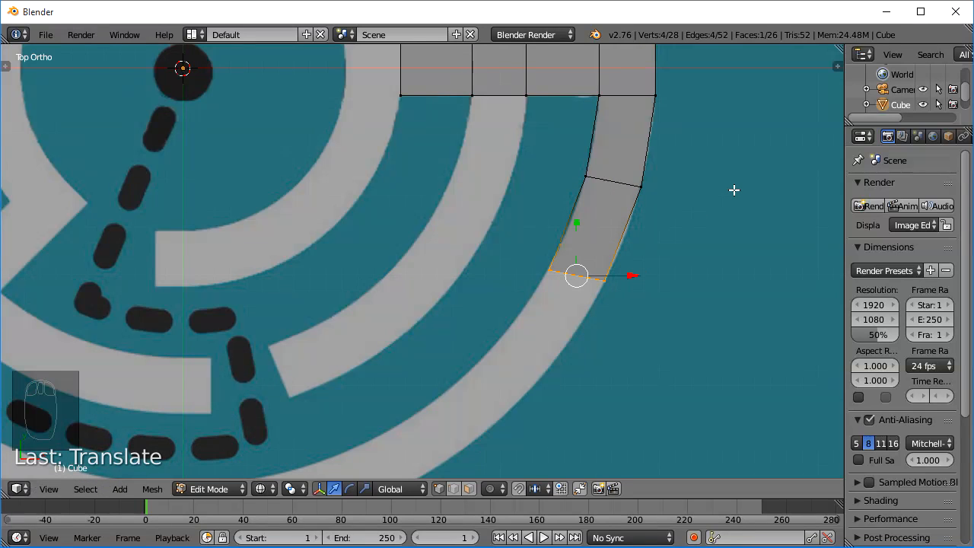
key(r)
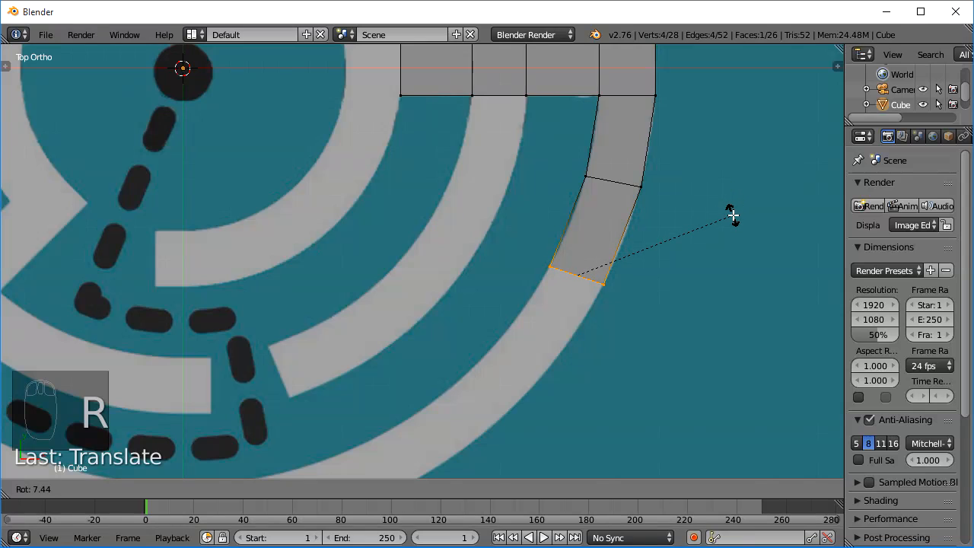
click(727, 244)
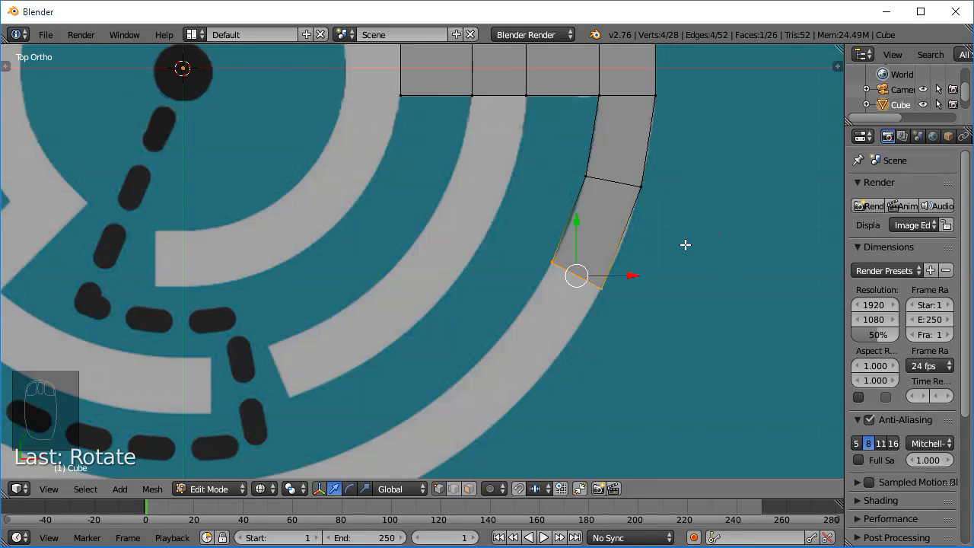
Extrude a third outer-ring segment about 0.62 long, then align its end face to the curve with an X shift and a rotation.
key(e)
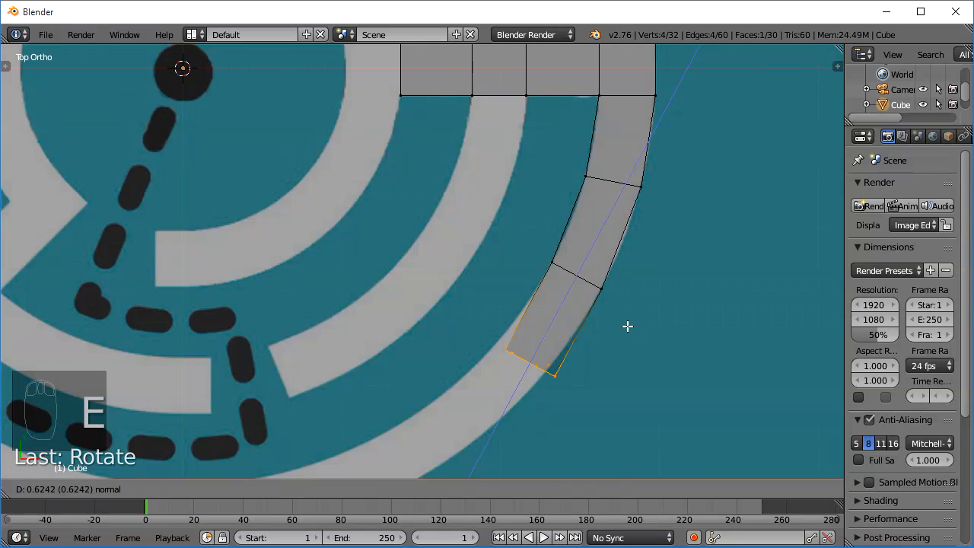
click(627, 326)
drag(586, 366, 579, 364)
key(r)
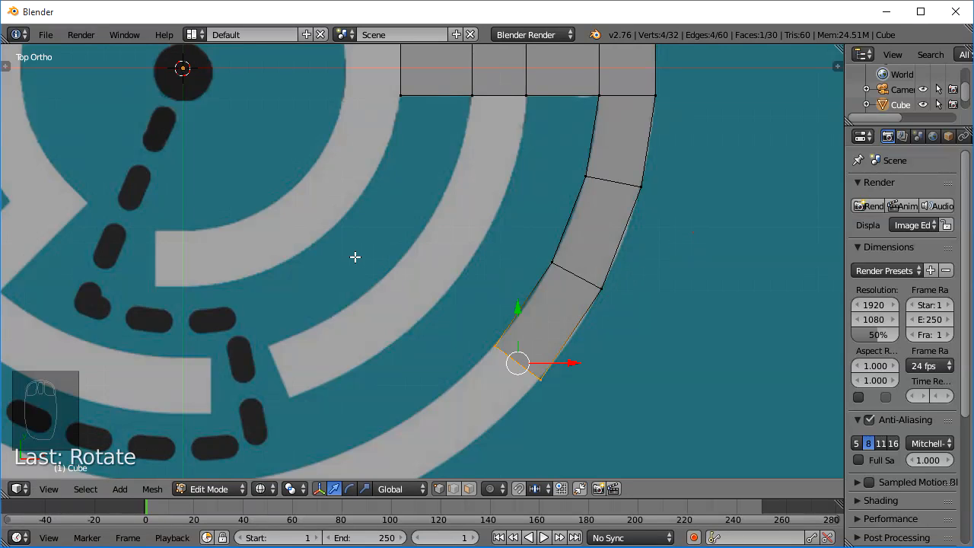
Add a fourth segment at the ring's lower-right bend by extruding, shifting the end face along X and rotating it square to the wall.
shift+middle_drag(361, 254, 502, 137)
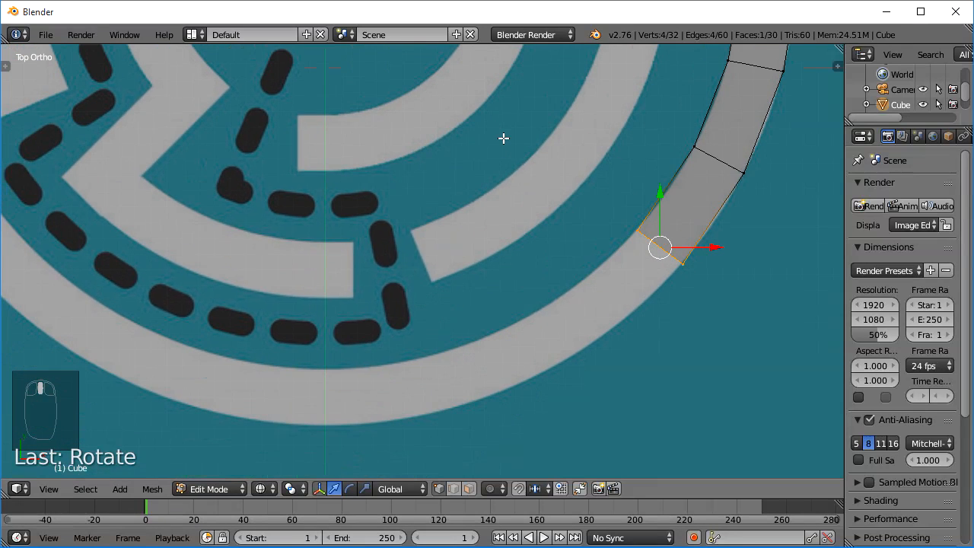
key(e)
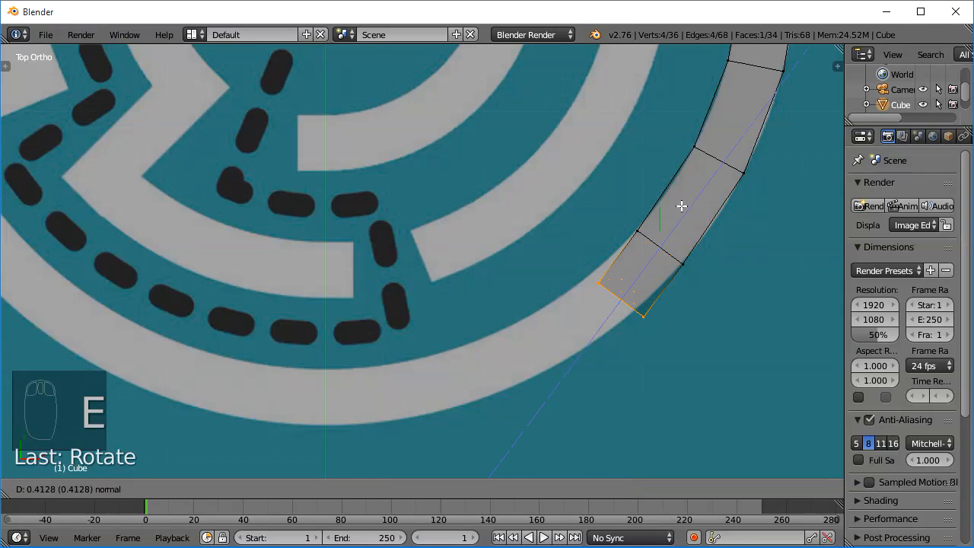
click(663, 220)
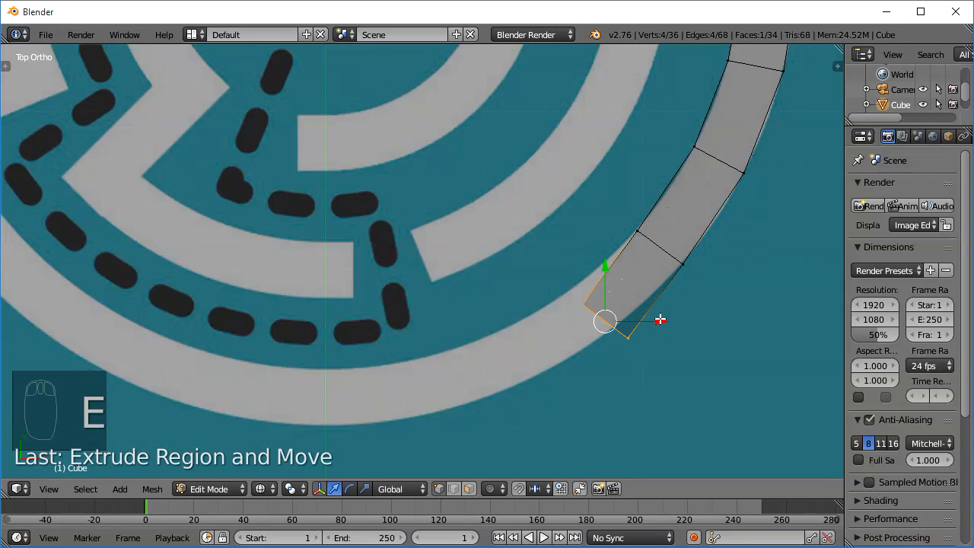
drag(661, 321, 631, 314)
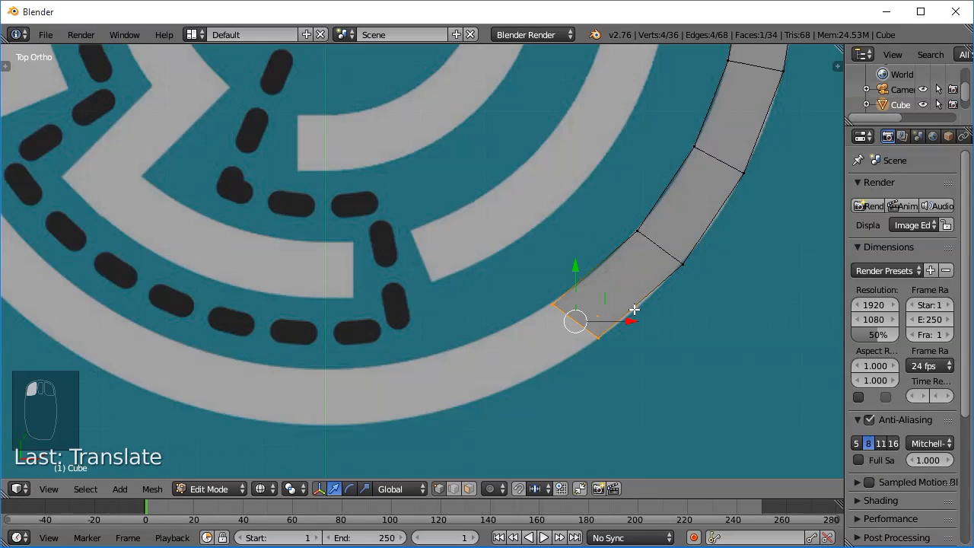
key(r)
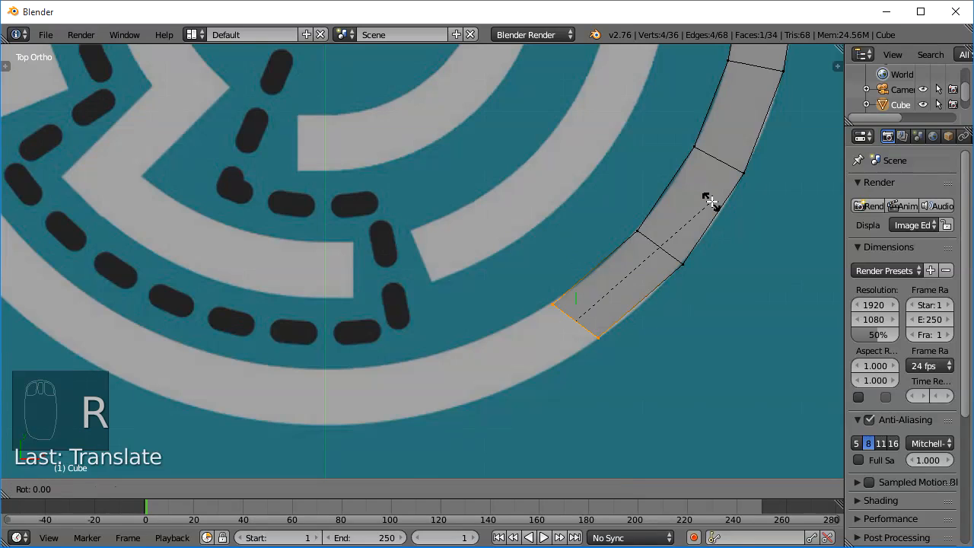
click(722, 260)
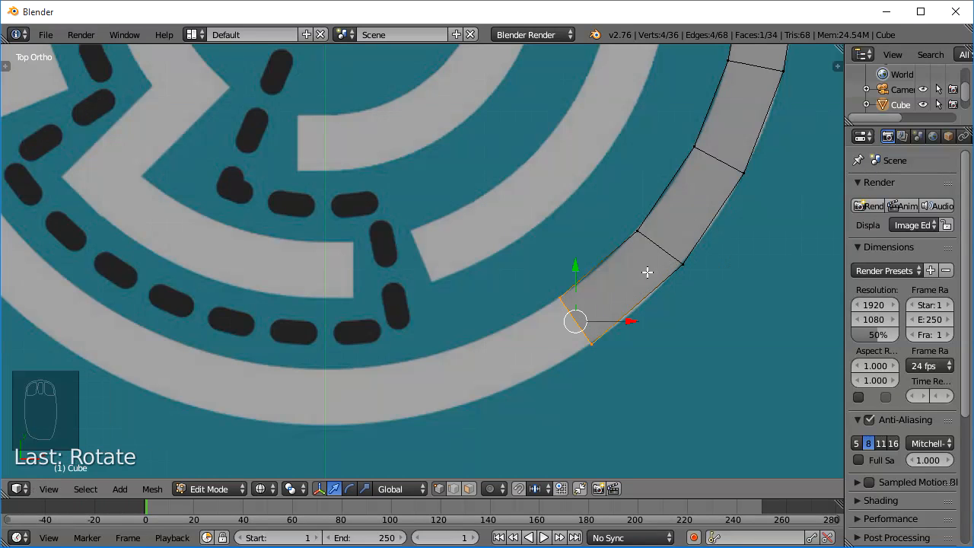
Extrude a fifth segment toward the ring's bottom, raise its end face along Y and rotate it about 8.5° to match the curve.
key(e)
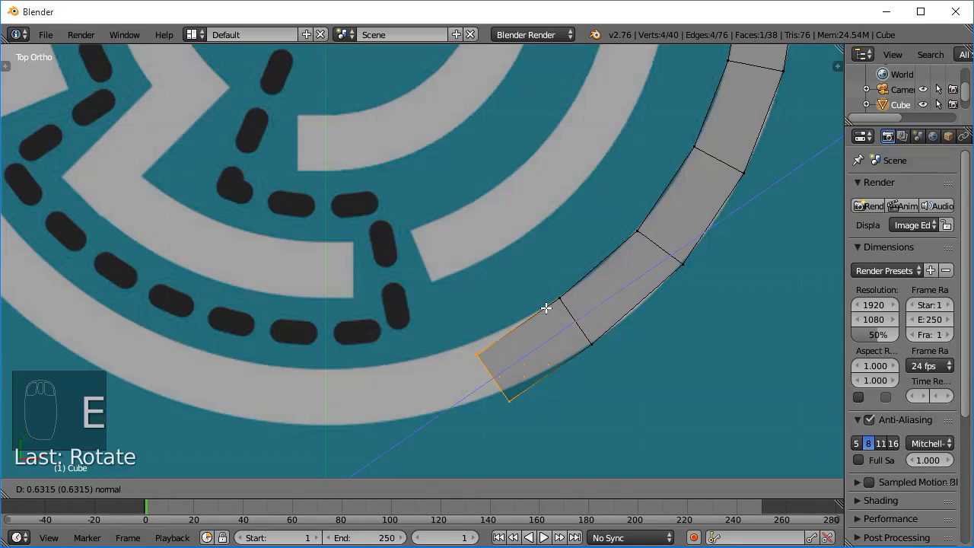
click(530, 313)
drag(476, 336, 469, 318)
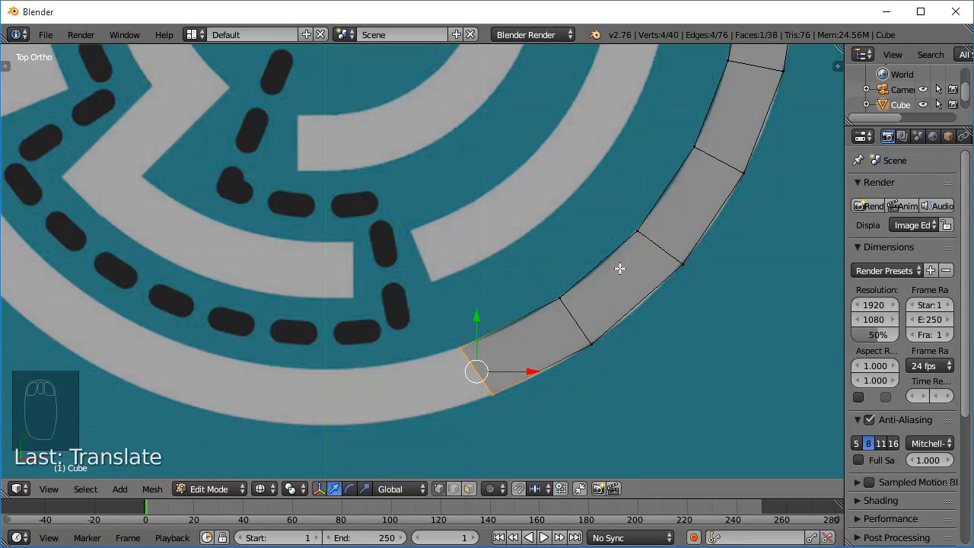
key(r)
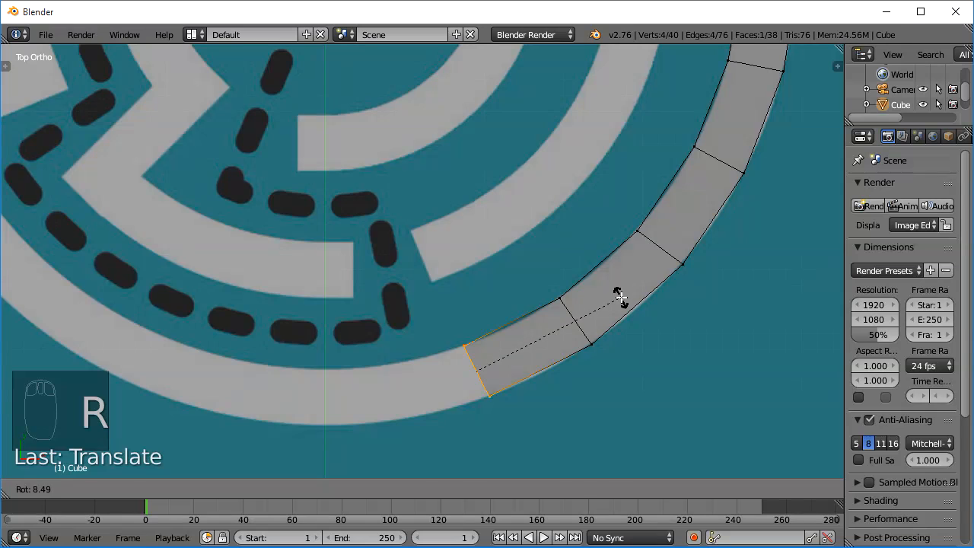
click(623, 296)
Extrude a sixth segment about 0.7 long, then move its end face freely onto the wall and rotate it across the ring.
key(e)
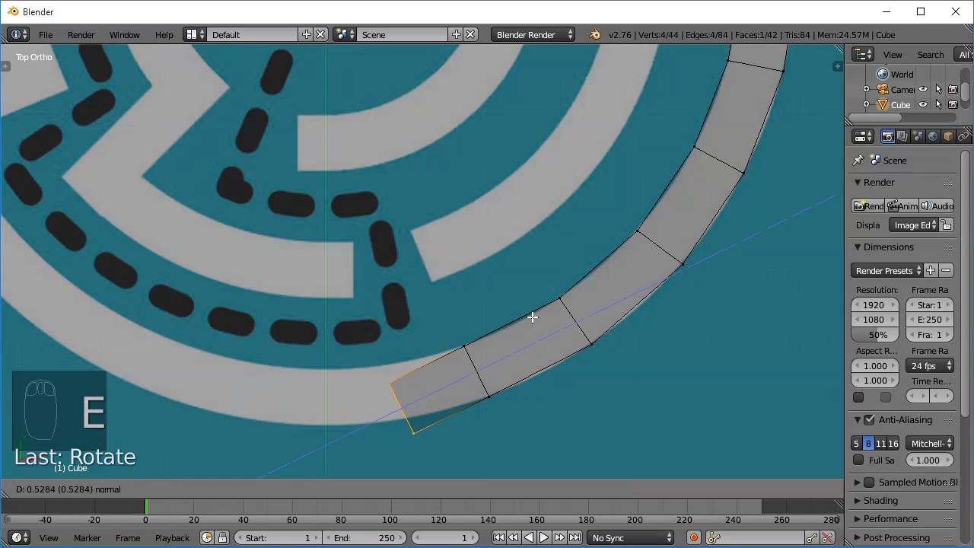
click(506, 320)
key(t)
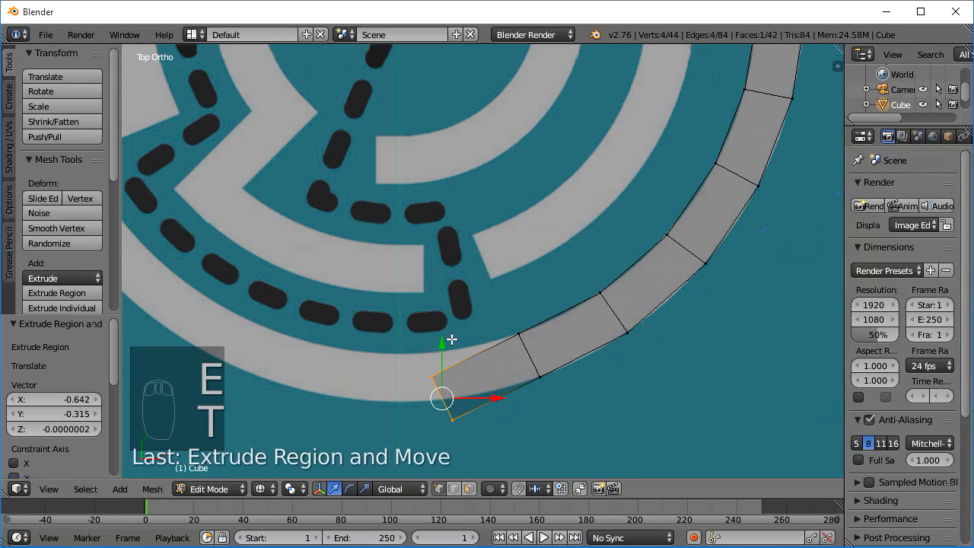
key(t)
key(g)
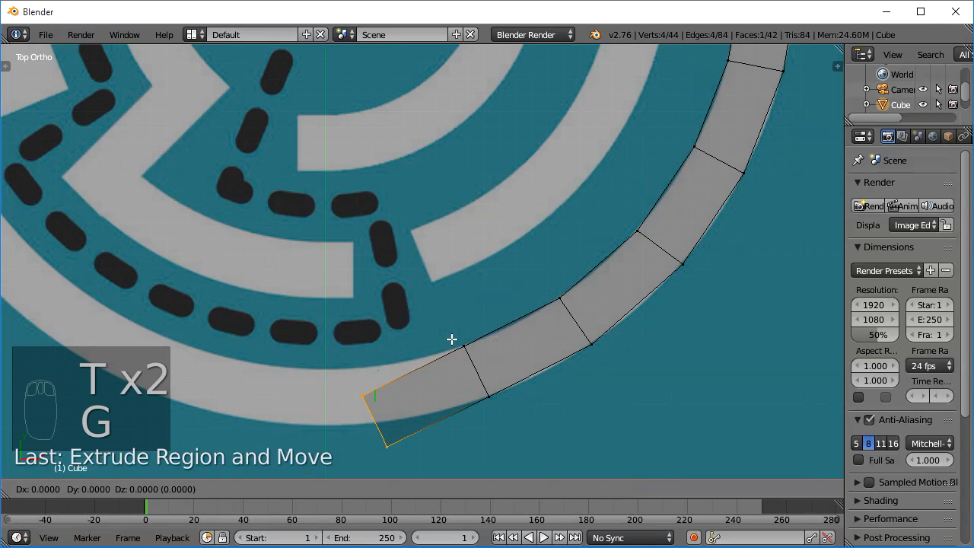
click(445, 312)
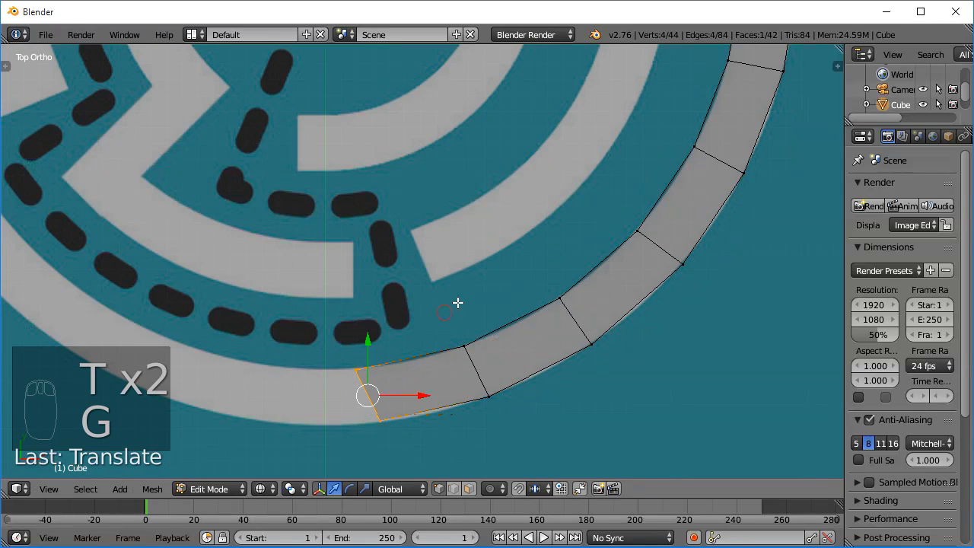
key(r)
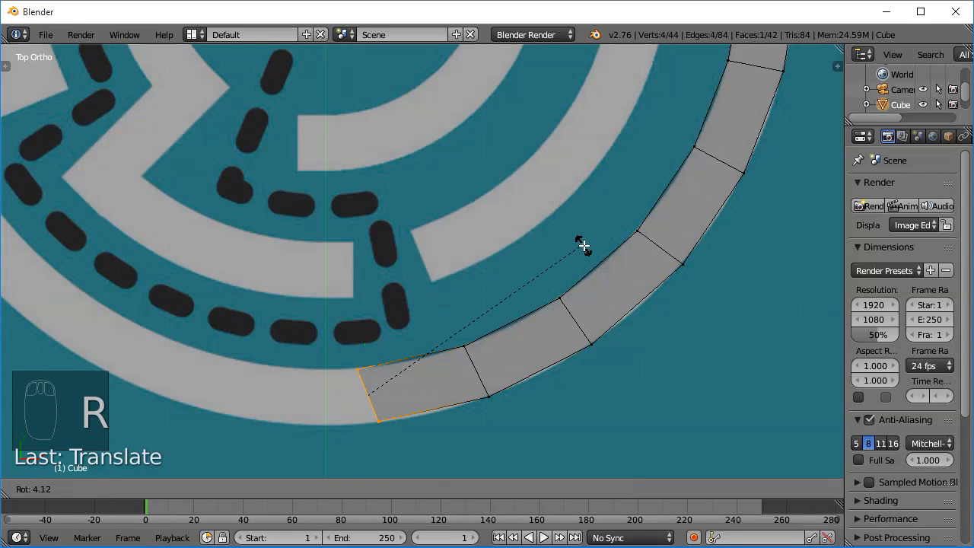
click(613, 282)
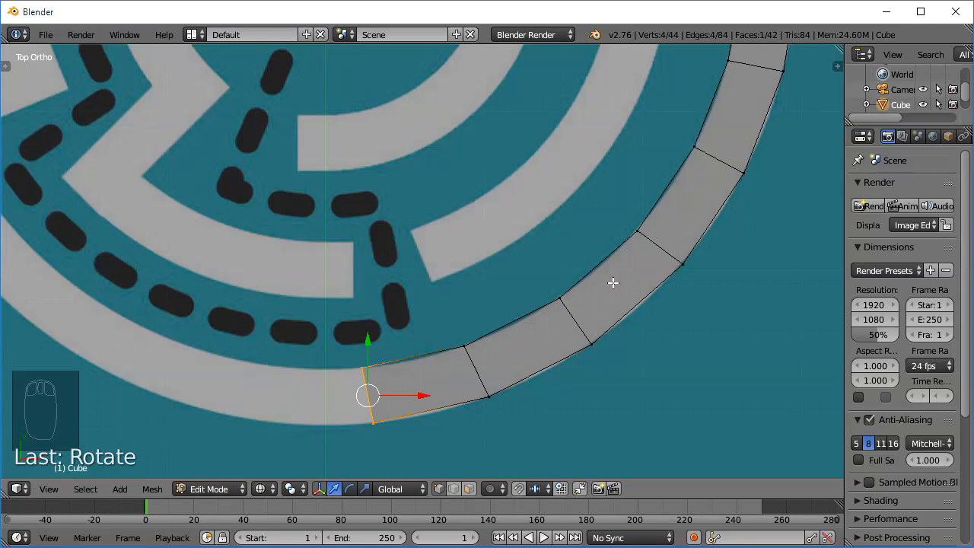
Extrude a seventh segment across the ring's lowest point, move its end face onto the wall and rotate it parallel to the Y axis.
key(e)
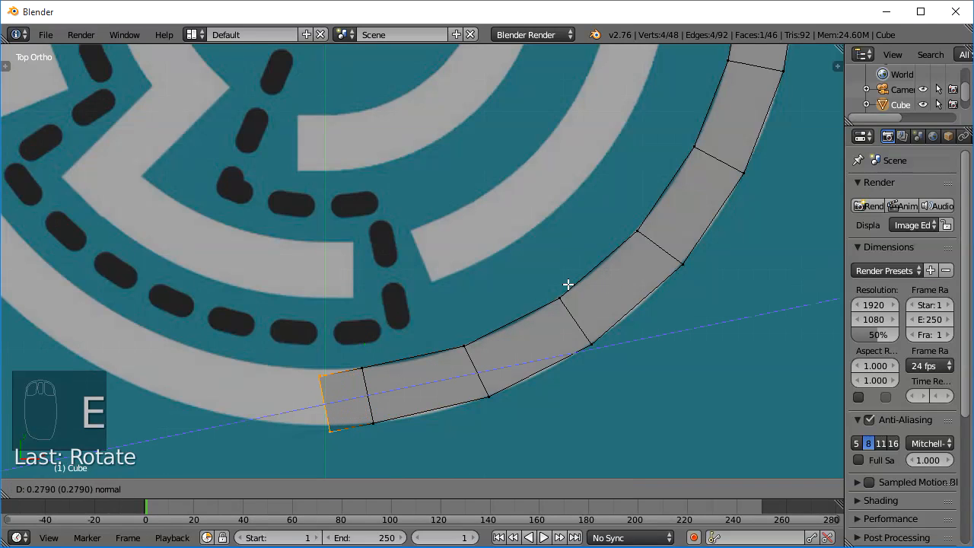
click(510, 284)
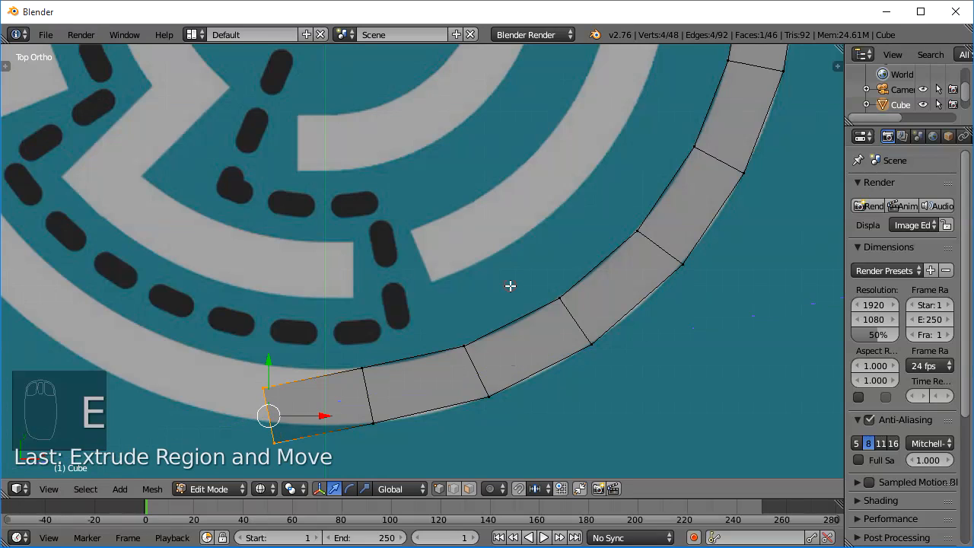
key(g)
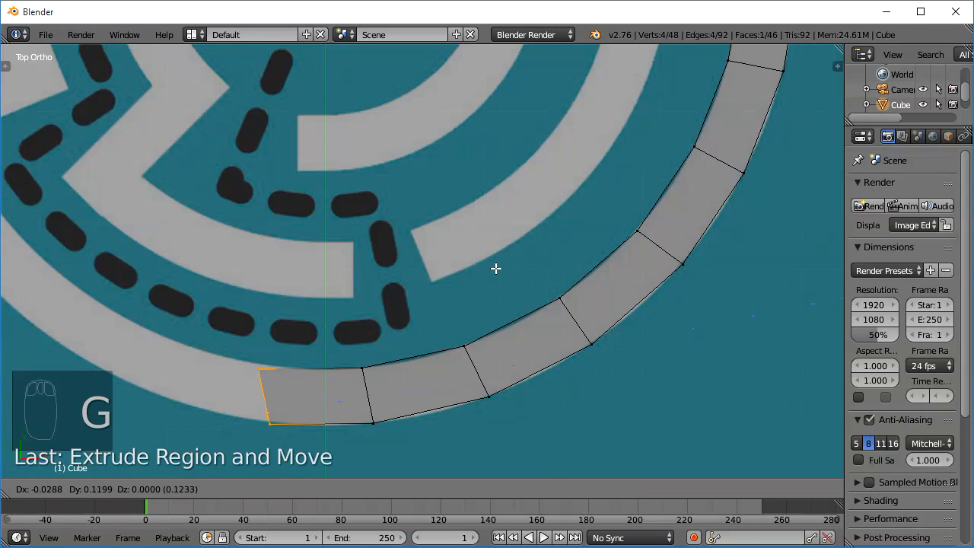
click(496, 264)
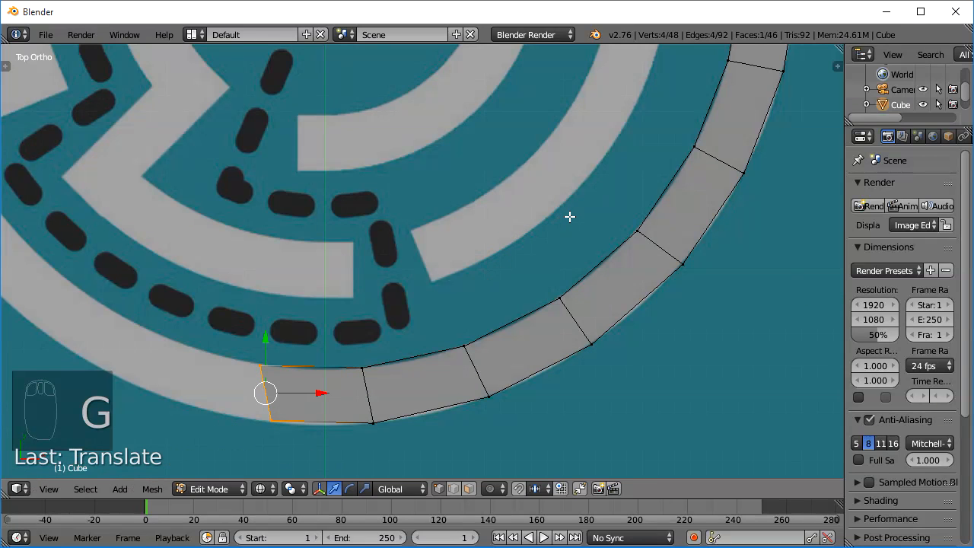
key(r)
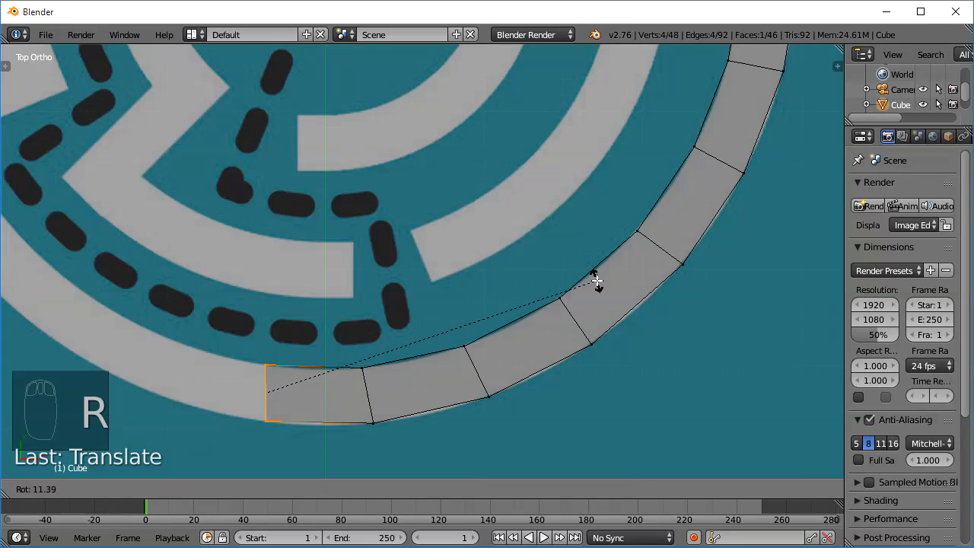
click(601, 289)
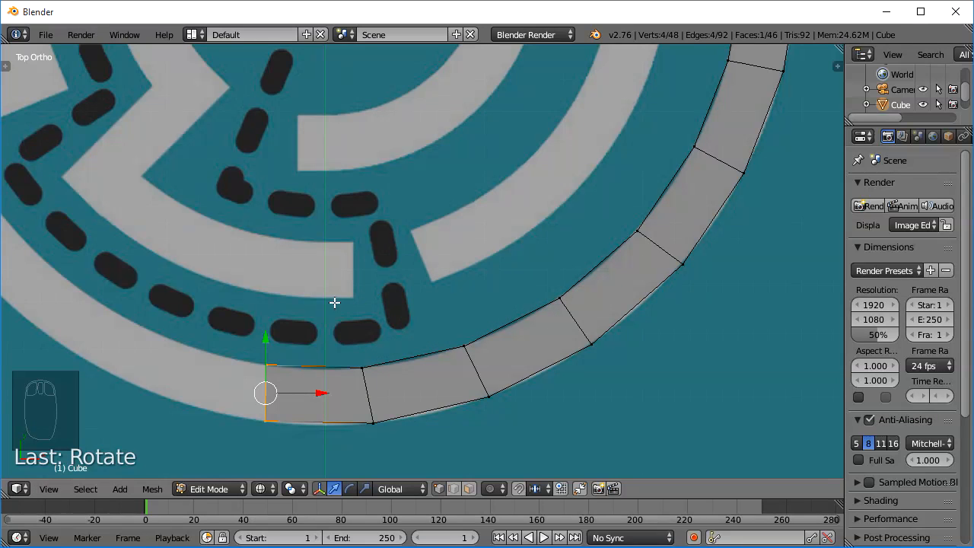
In top view, adjust the position of the bottom segment's end face along X.
middle_drag(198, 252, 257, 328)
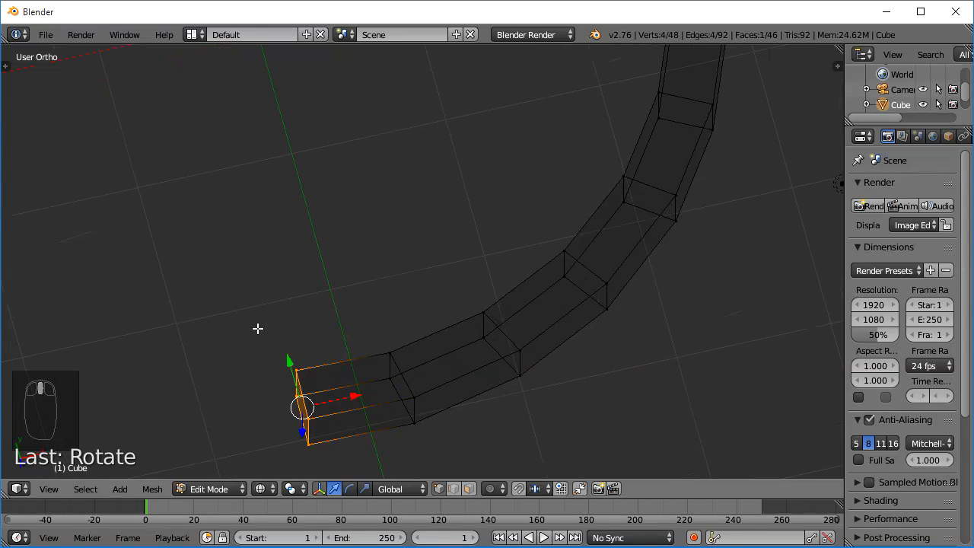
key(KP_7)
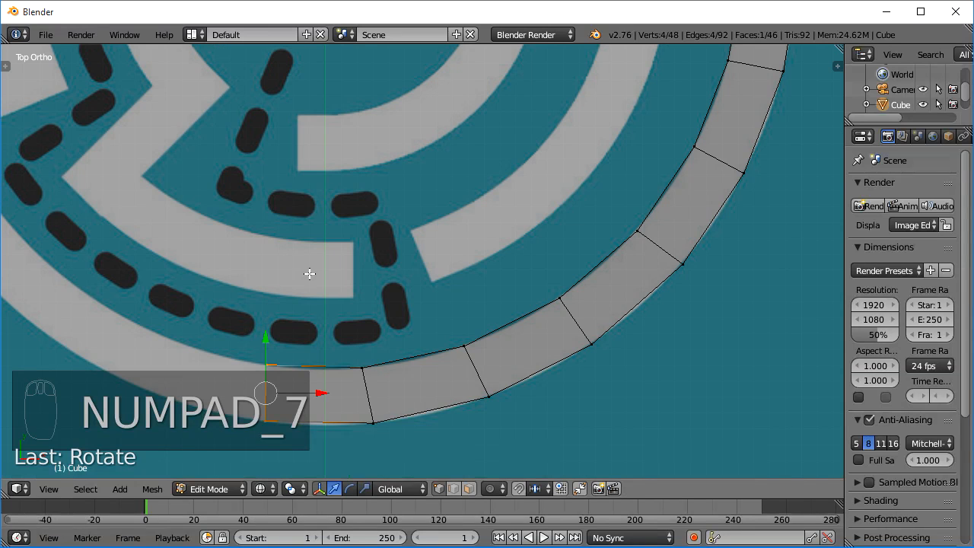
shift+middle_drag(309, 274, 427, 320)
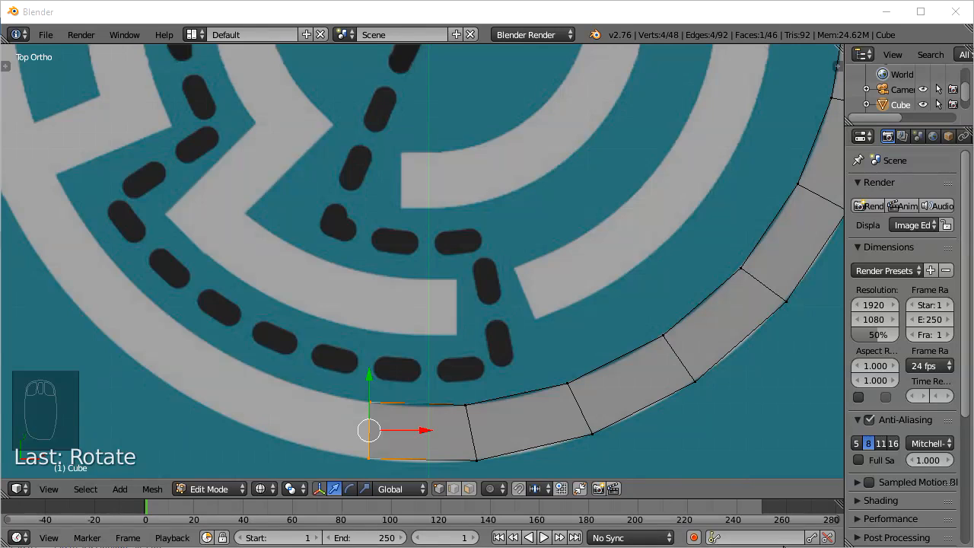
key(g)
key(x)
click(429, 429)
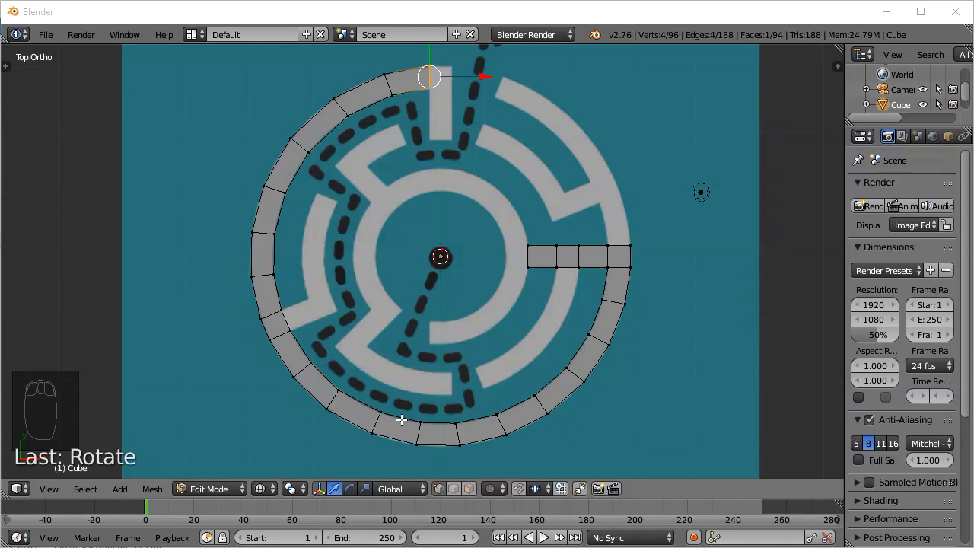
scroll(278, 320, up, 4)
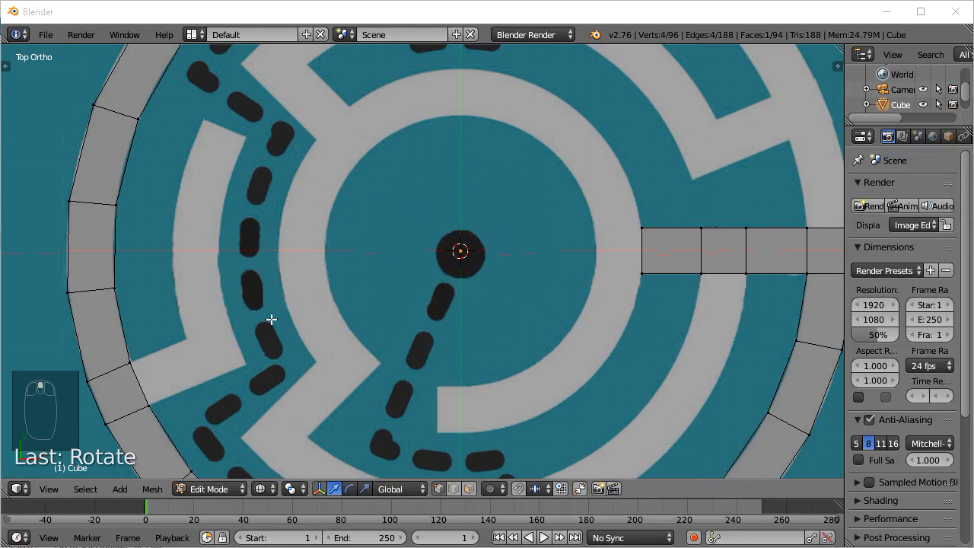
mouse_move(278, 319)
middle_down()
mouse_move(198, 337)
mouse_move(273, 310)
middle_up()
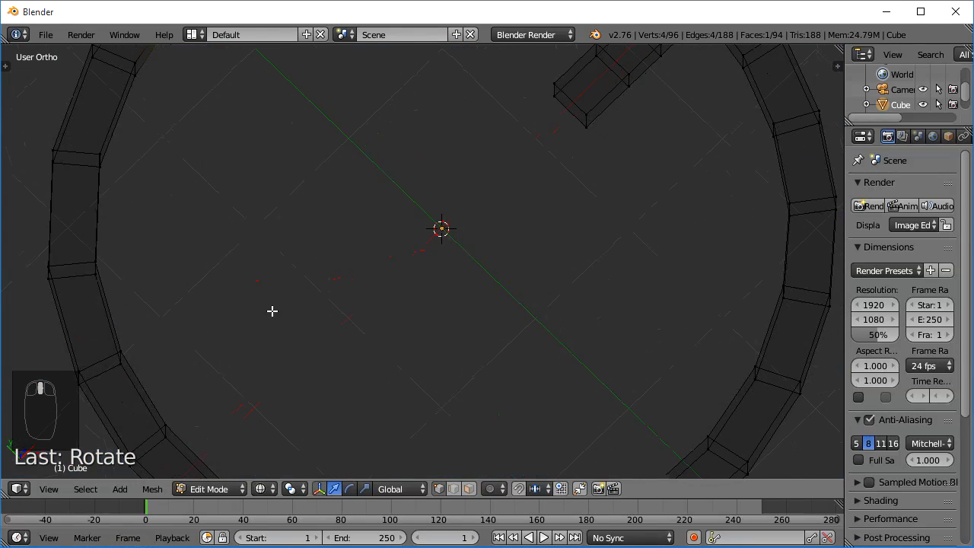
key(KP_7)
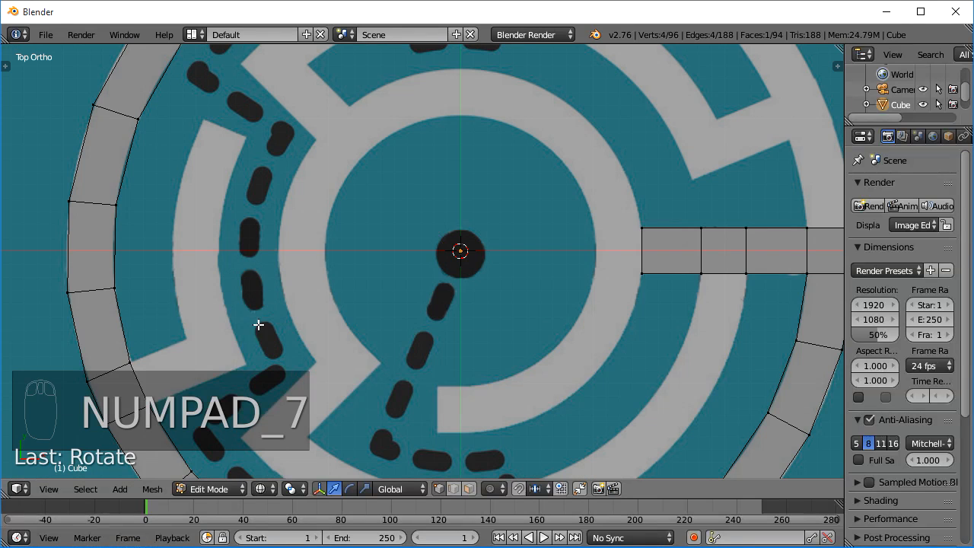
Extrude the end face at the top of the outer ring about 0.36 along X, across the width of the vertical wall.
shift+middle_drag(217, 345, 533, 244)
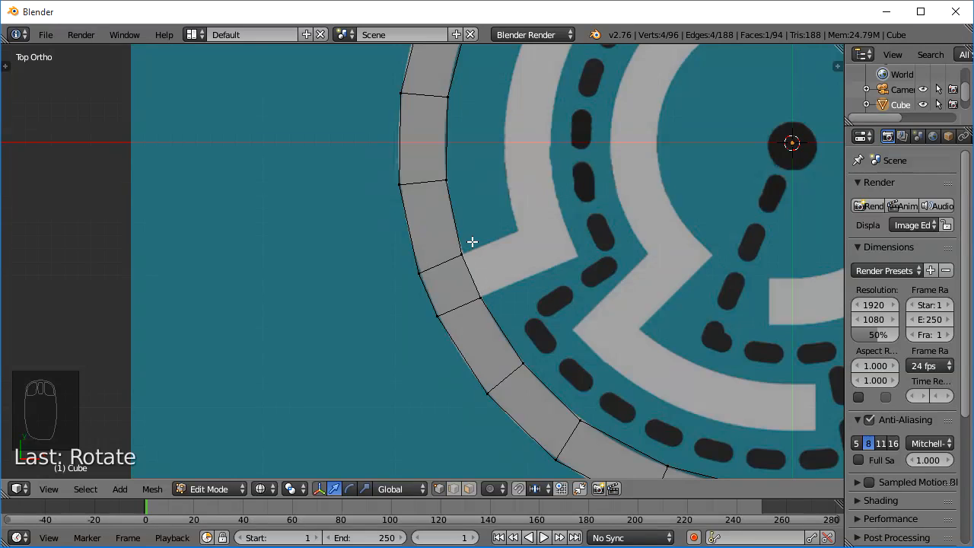
shift+middle_drag(615, 143, 479, 220)
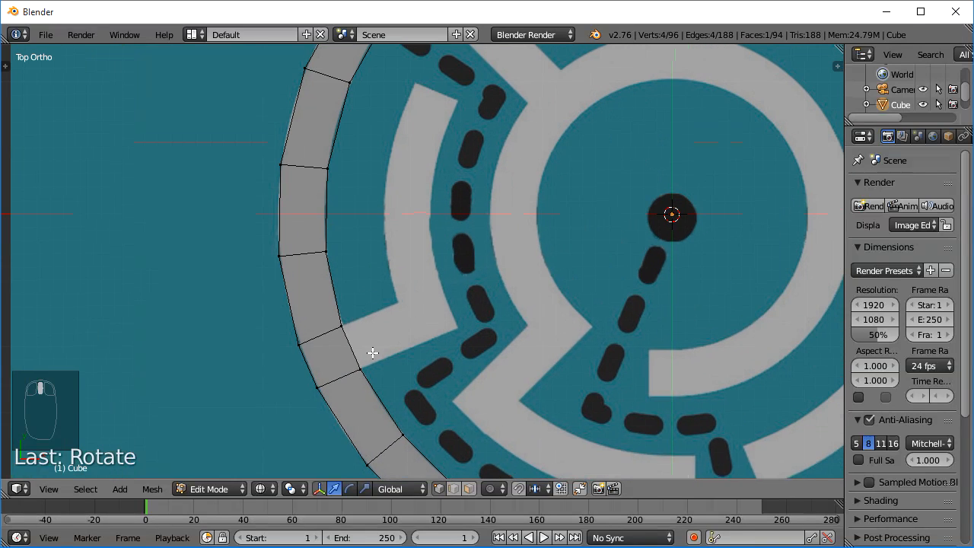
shift+middle_drag(522, 170, 224, 282)
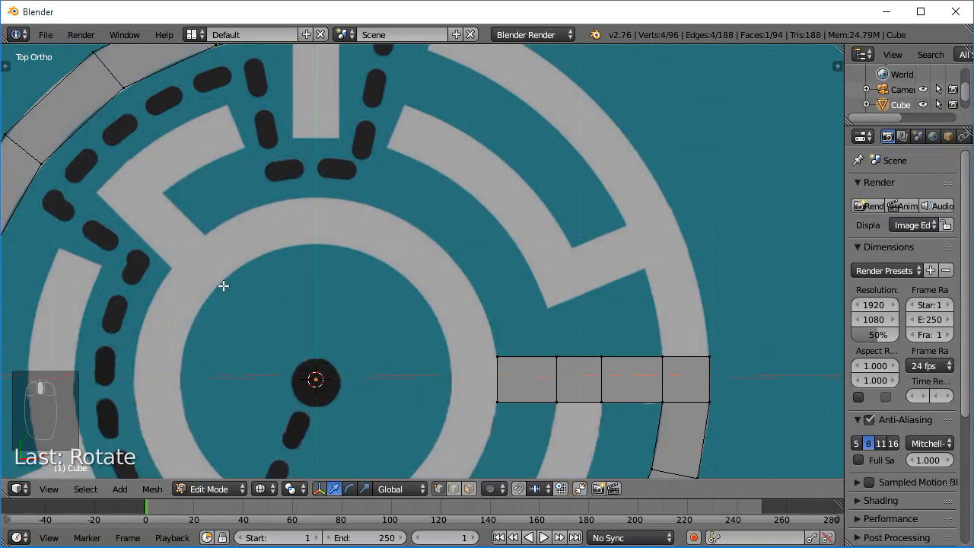
shift+middle_drag(304, 178, 288, 363)
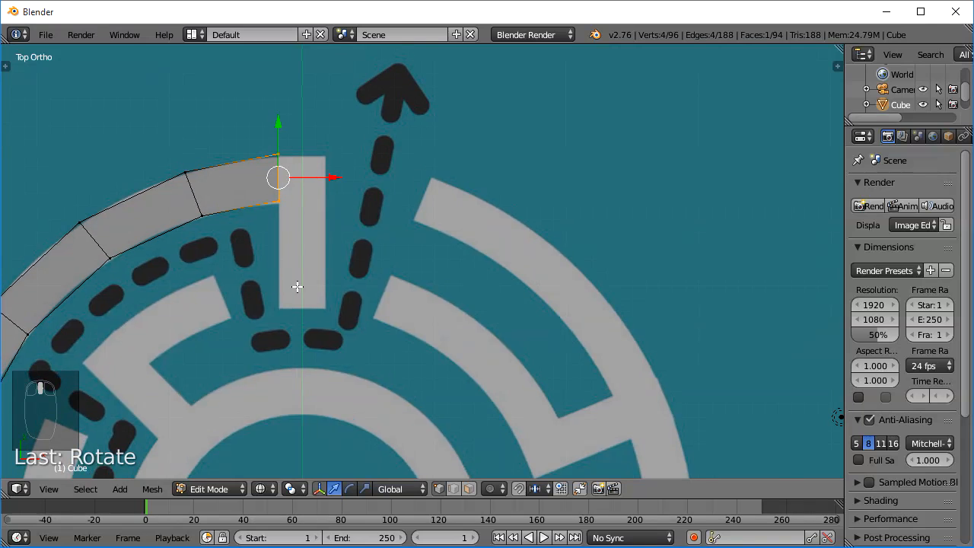
shift+middle_drag(296, 186, 456, 276)
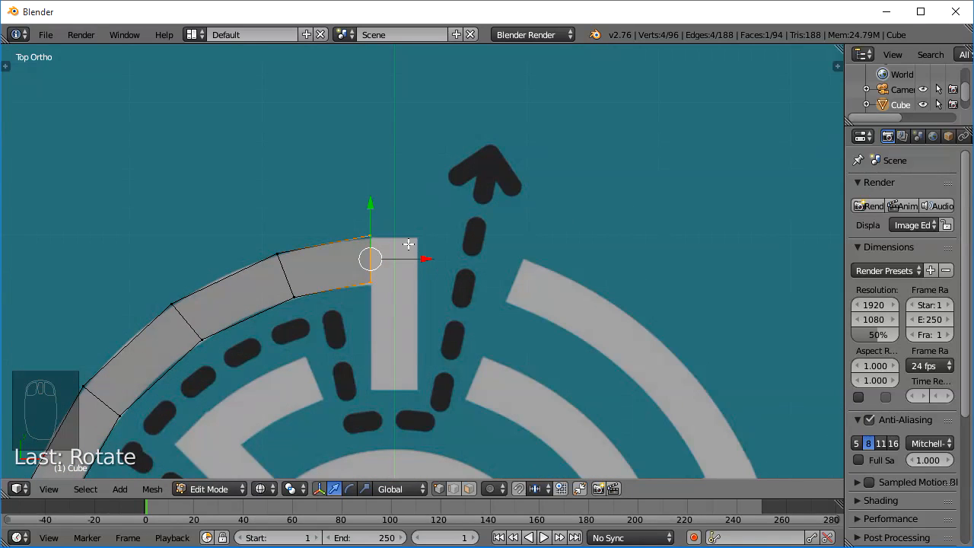
key(e)
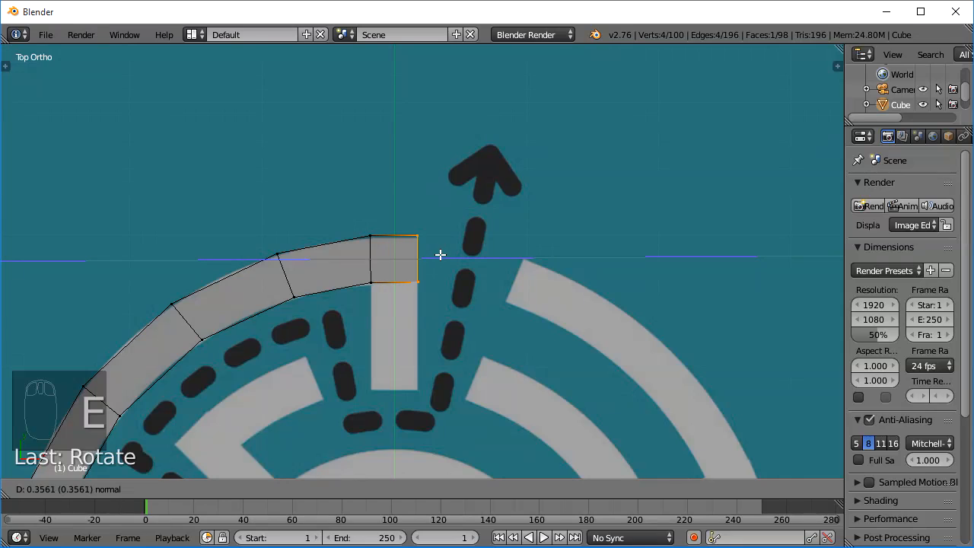
click(440, 254)
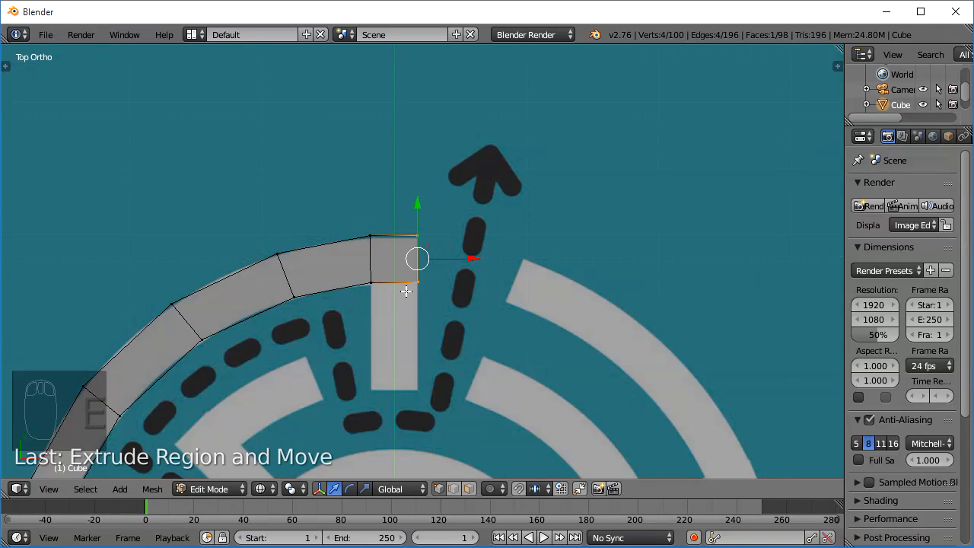
Select the lower side face of the block atop the vertical wall and extrude it about 0.82 down to the wall's end.
key(a)
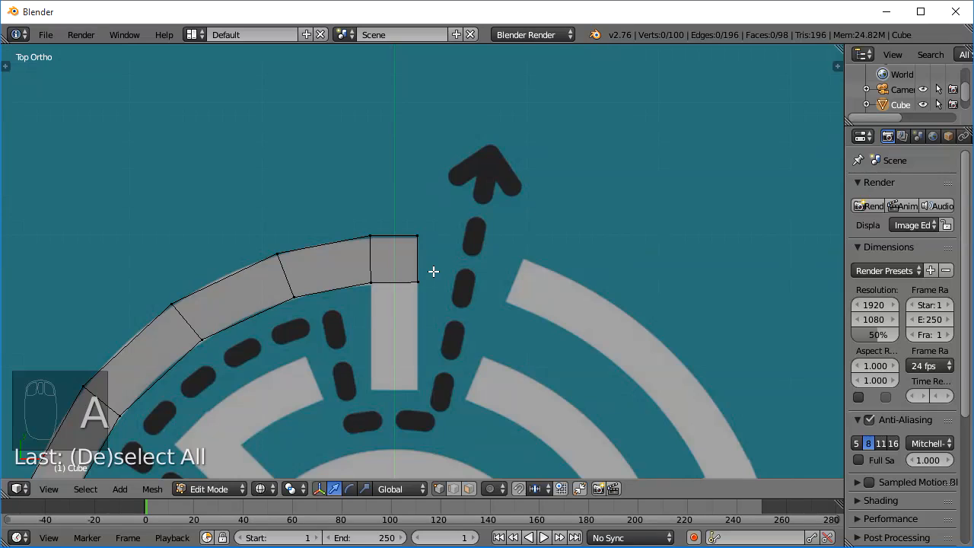
key(b)
drag(433, 271, 361, 302)
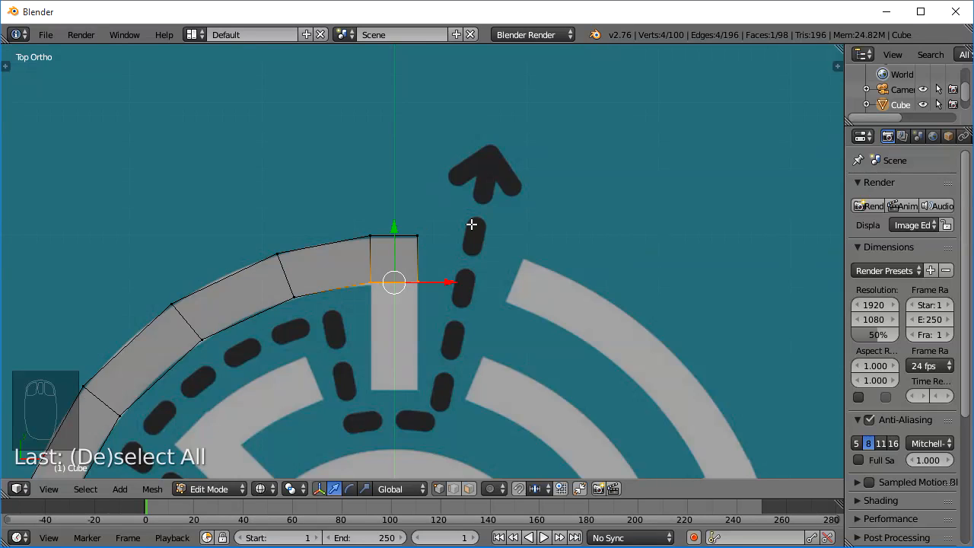
key(e)
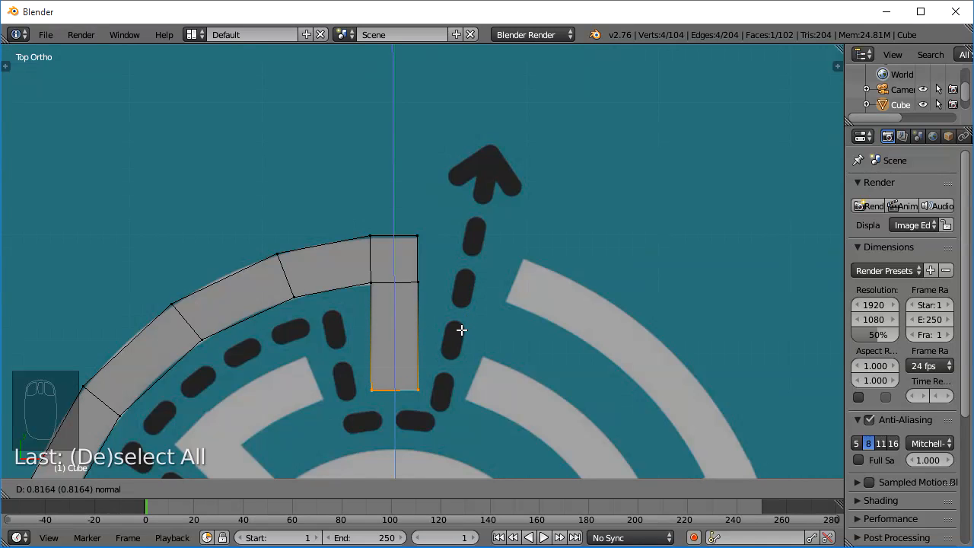
click(462, 328)
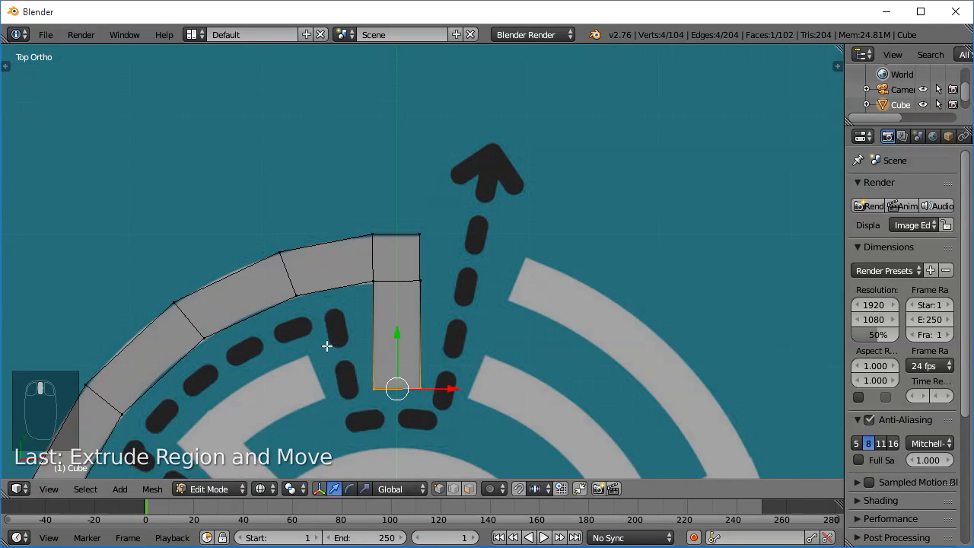
Select the inner face of the outer ring's short lower-left segment and extrude it along the slanted wall to the start of the inner arc.
shift+middle_drag(327, 341, 497, 54)
shift+middle_drag(342, 317, 397, 124)
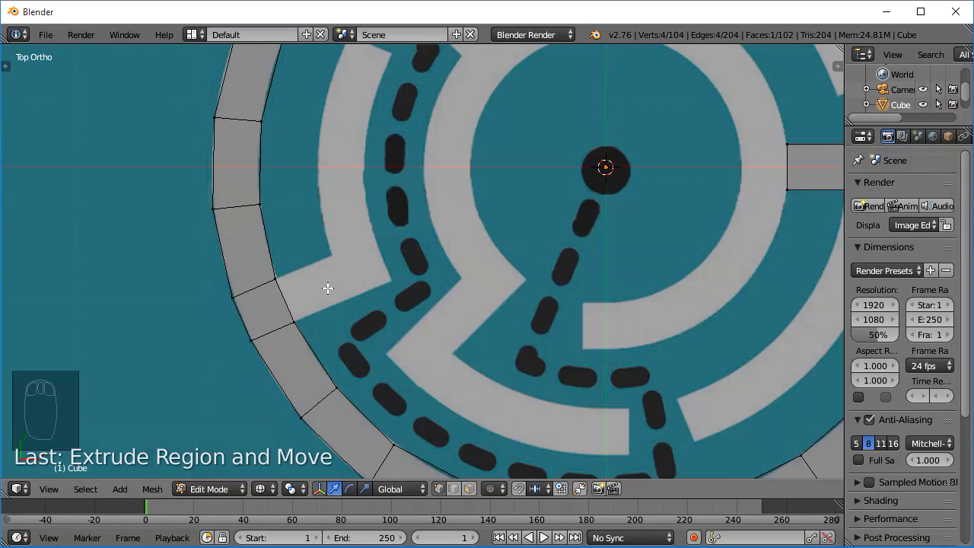
key(a)
key(b)
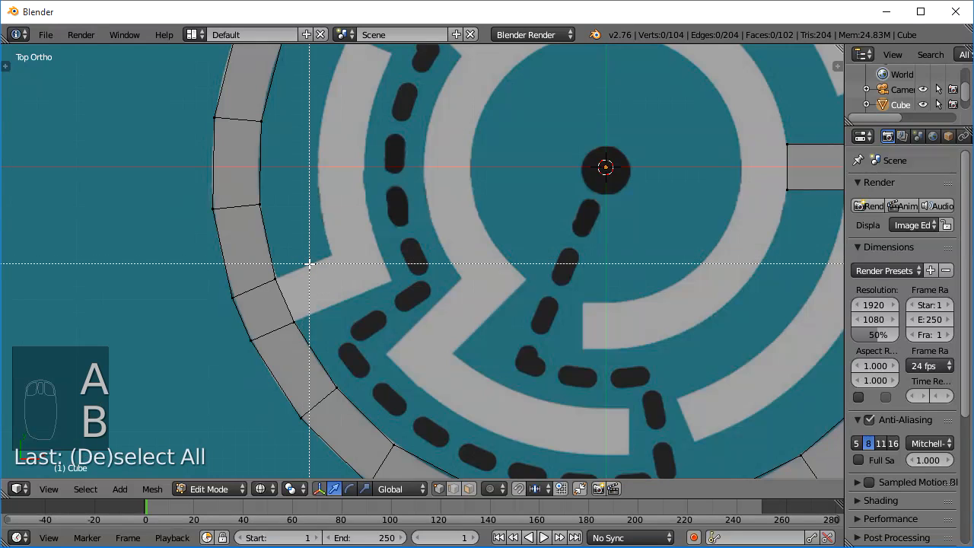
drag(309, 264, 268, 332)
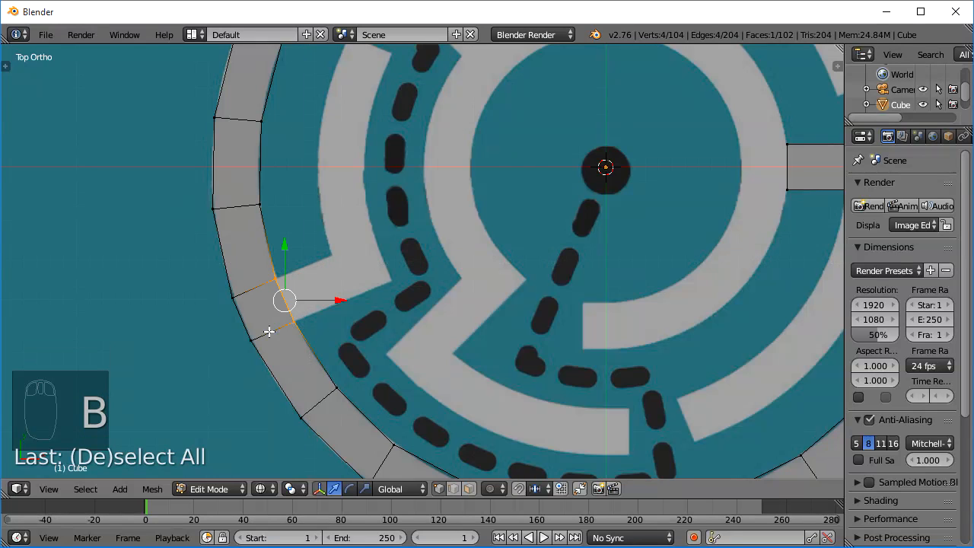
key(e)
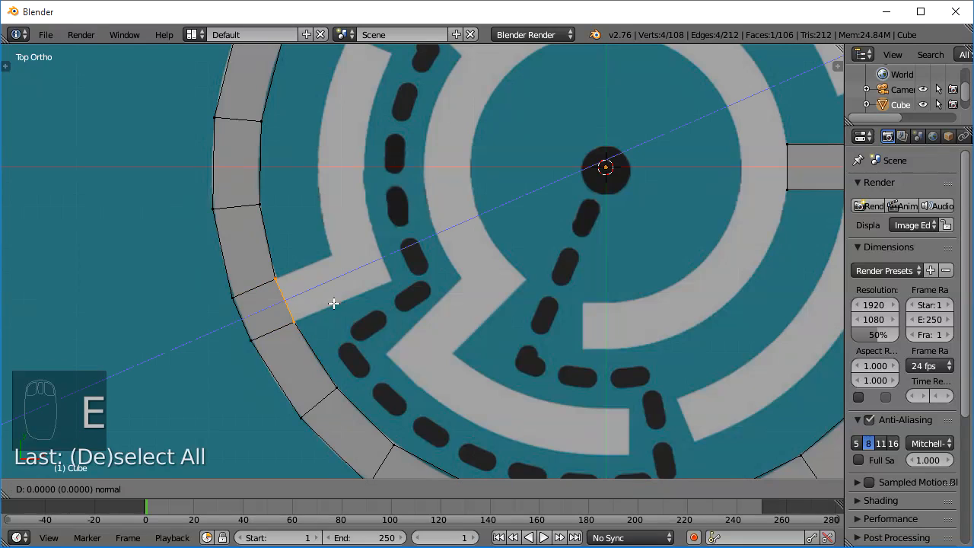
click(388, 285)
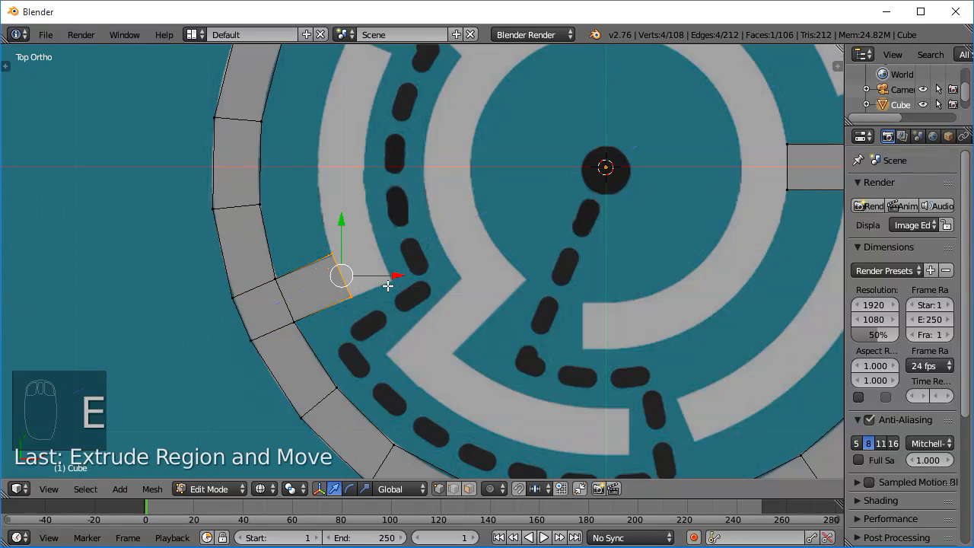
Extrude the slanted wall's end face again to its outer corner, keeping the face aligned with the wall's end.
key(e)
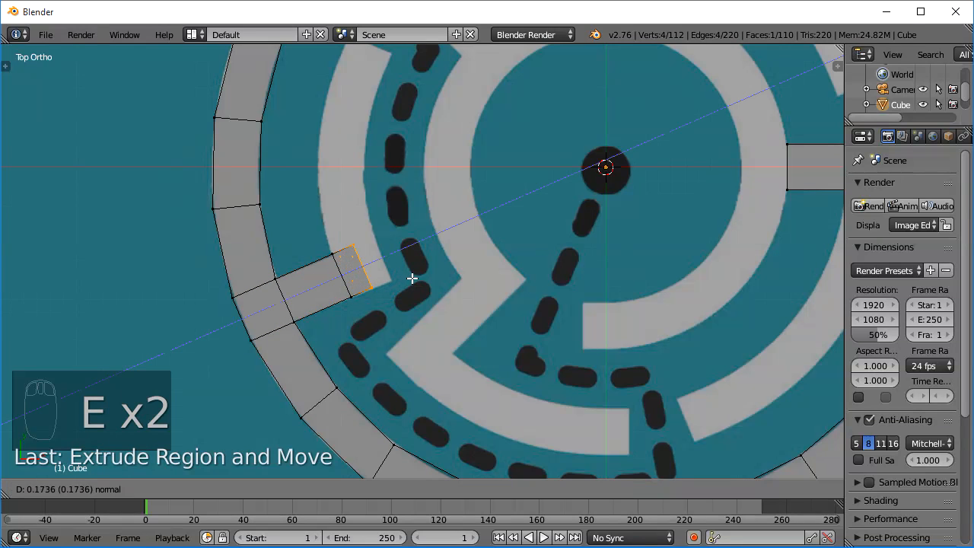
click(431, 271)
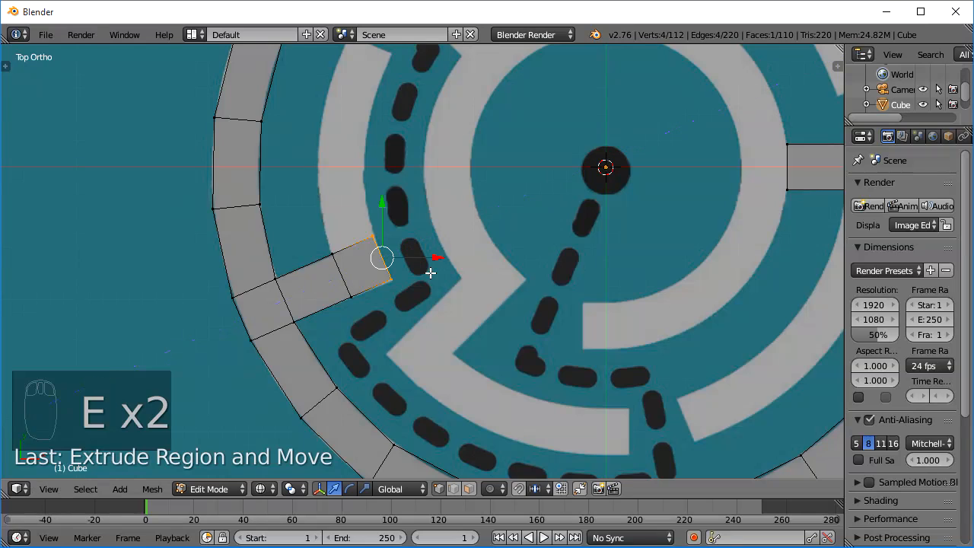
key(r)
click(472, 173)
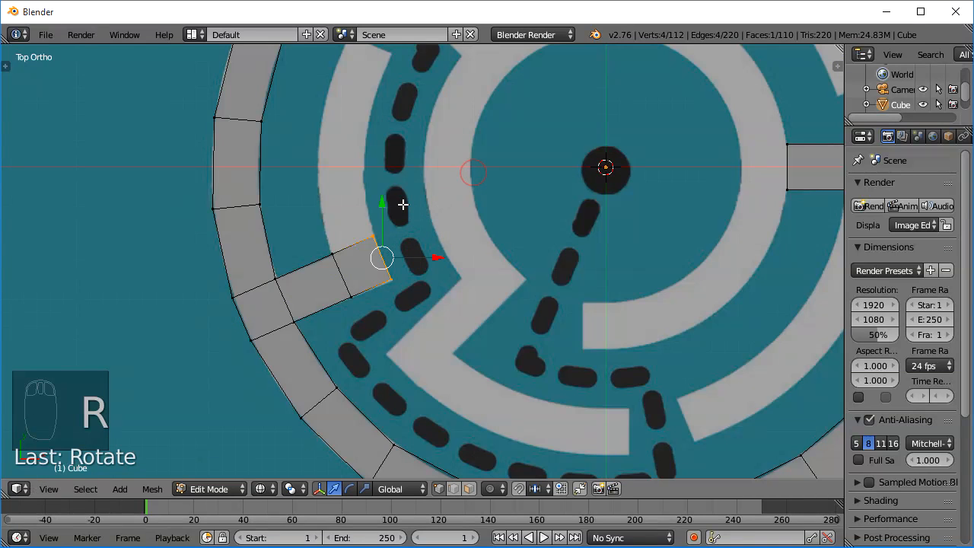
Select the corner block's upper side face, extrude it about 0.54, move its end face onto the inner arc and rotate it parallel to the X axis.
key(a)
key(b)
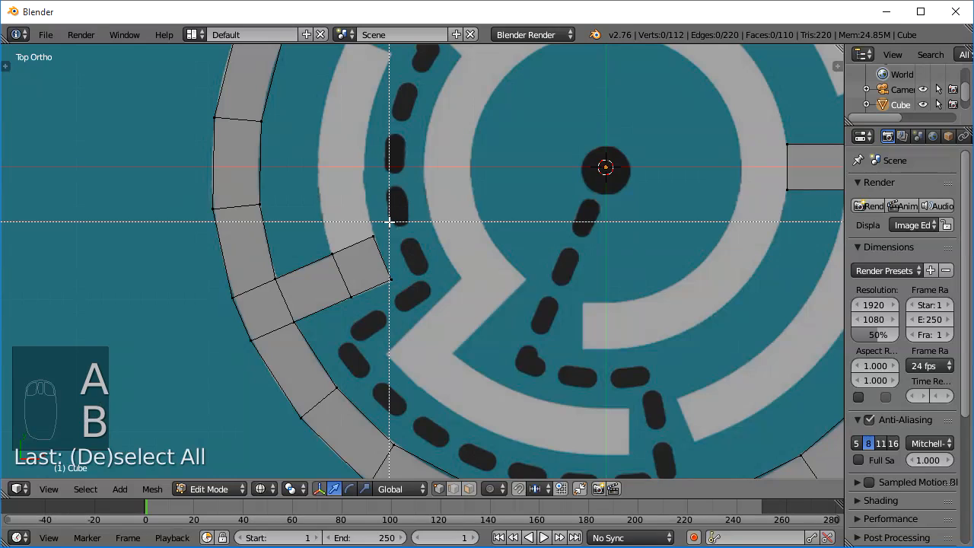
drag(389, 221, 323, 262)
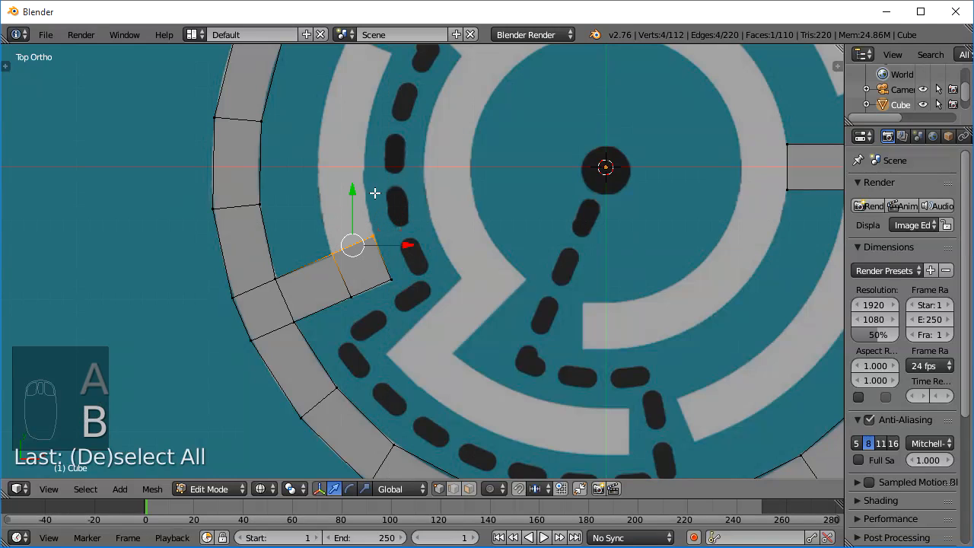
key(e)
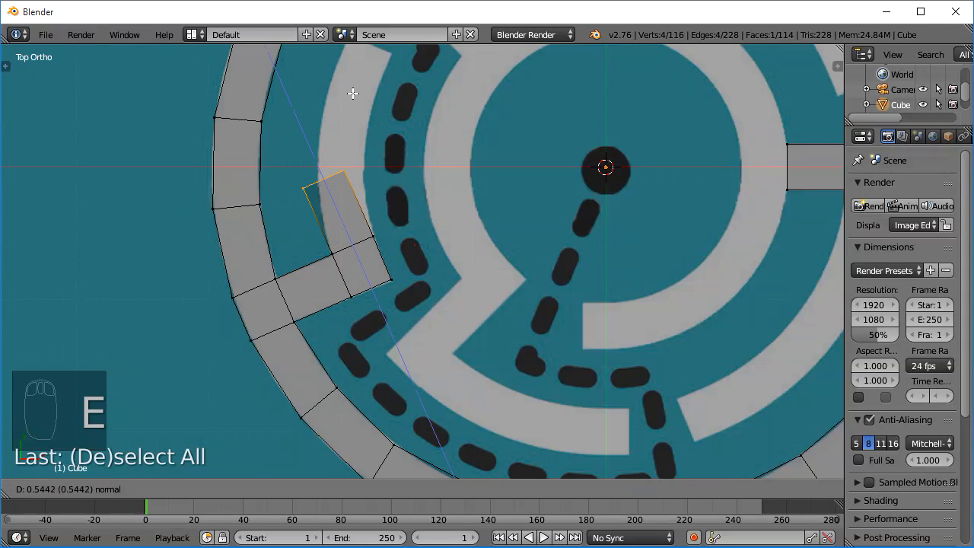
click(351, 95)
key(g)
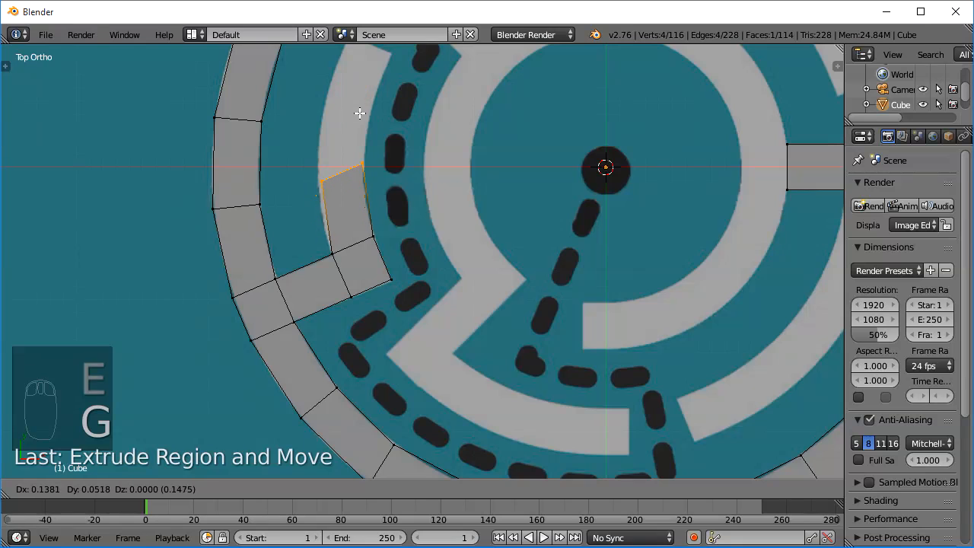
click(357, 112)
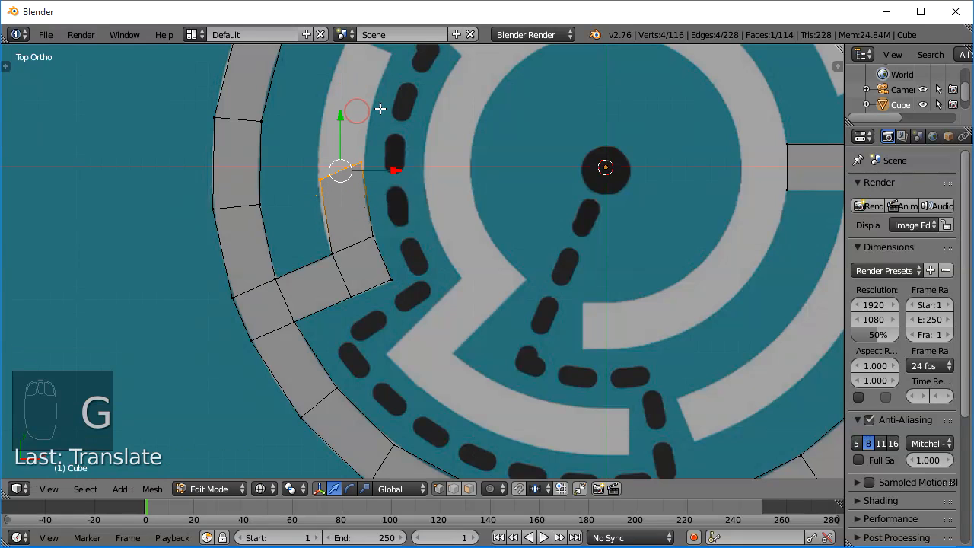
key(r)
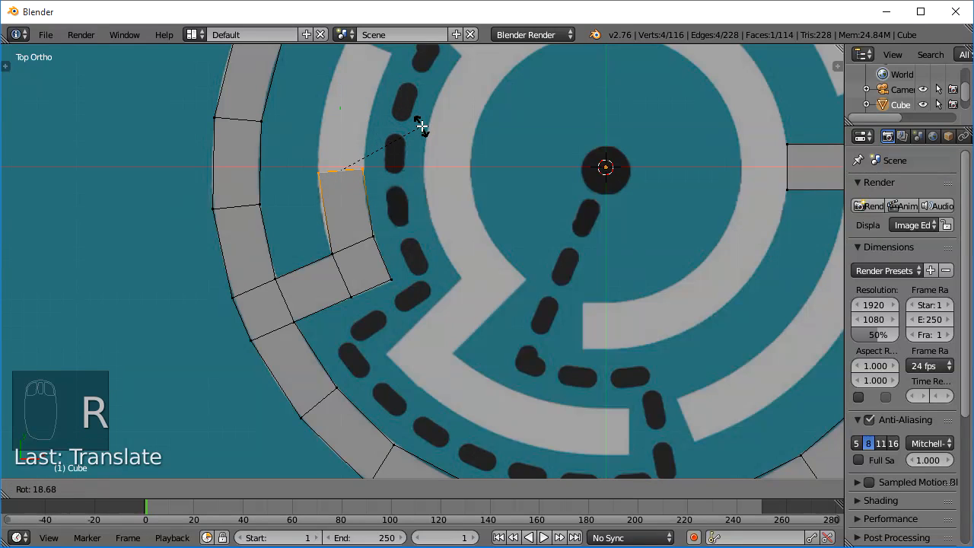
click(422, 134)
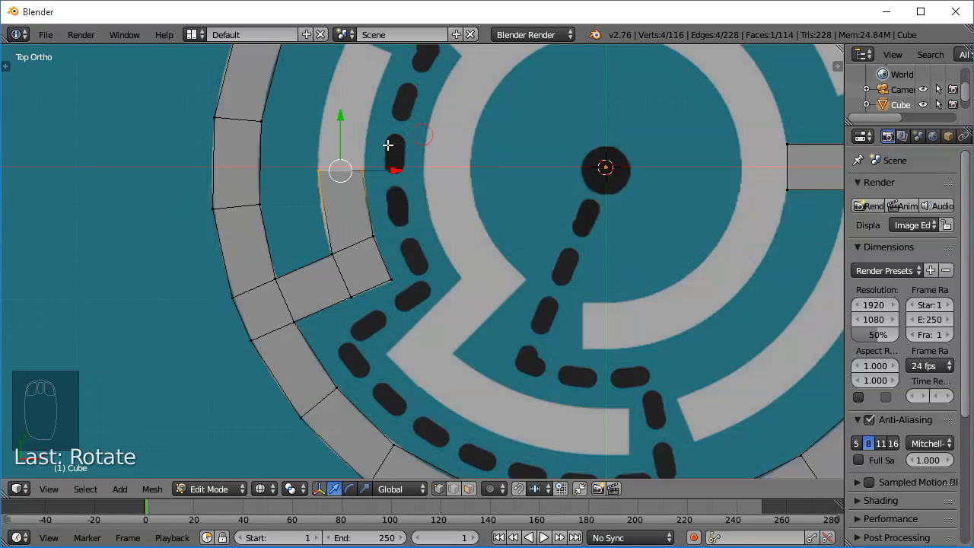
Extrude a second segment about 0.57 up the inner arc, shift its end face about 0.05 onto the wall and rotate it about 10°.
key(e)
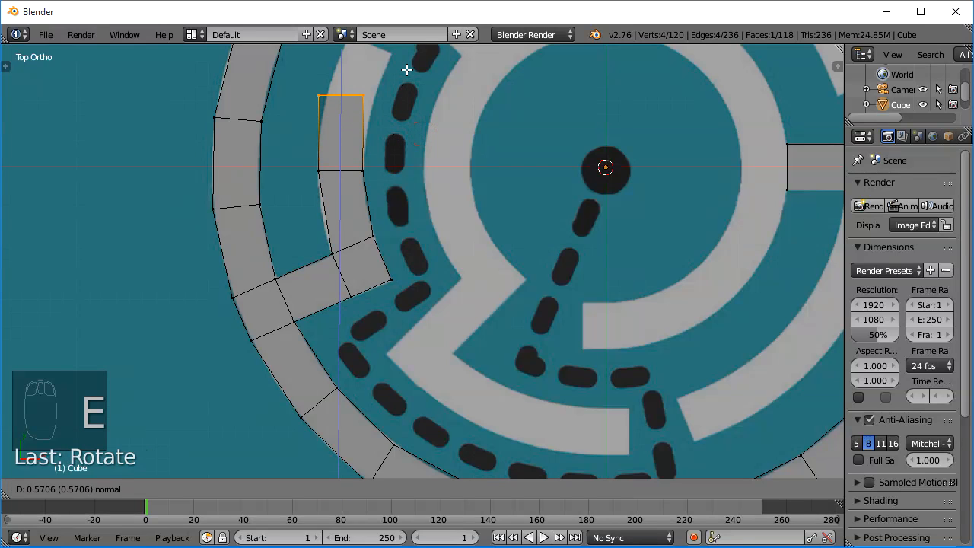
click(407, 69)
key(g)
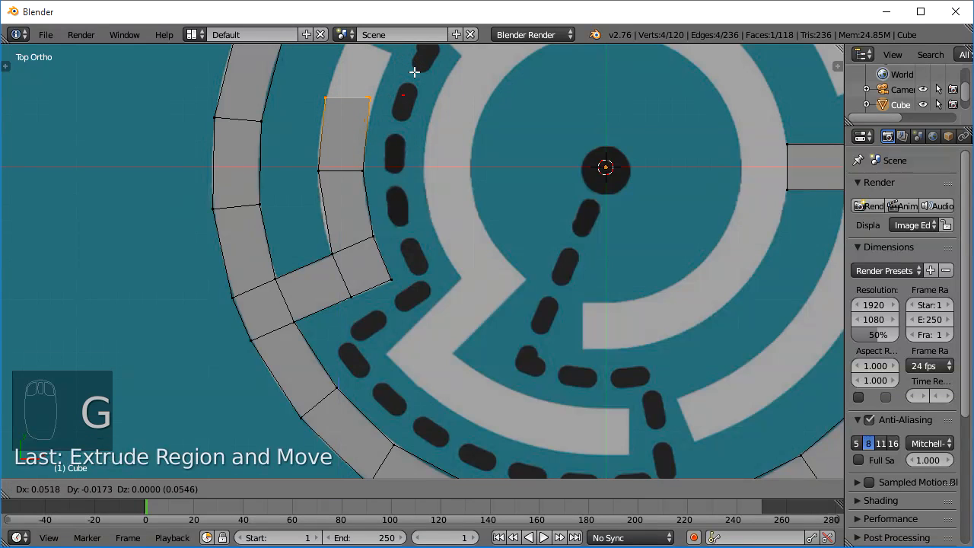
click(414, 74)
key(r)
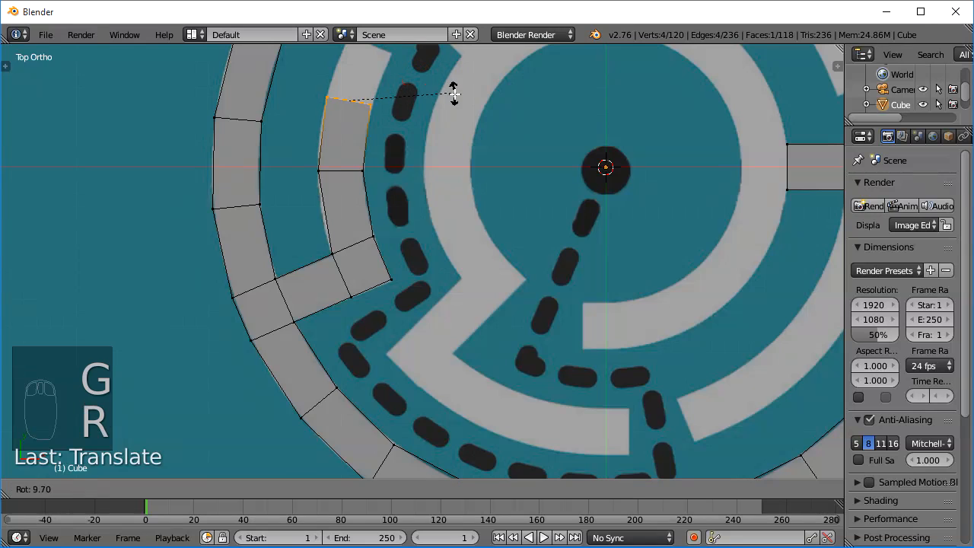
click(455, 101)
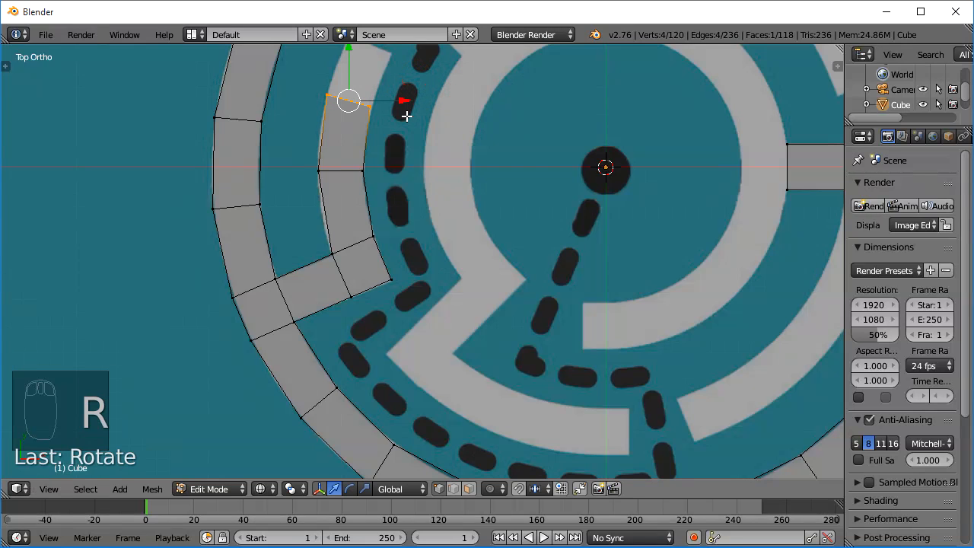
Extrude a third segment to the inner arc's upper end, rotate its end face about 8.6° and move it onto the wall's end edge.
shift+middle_drag(404, 113, 380, 266)
key(e)
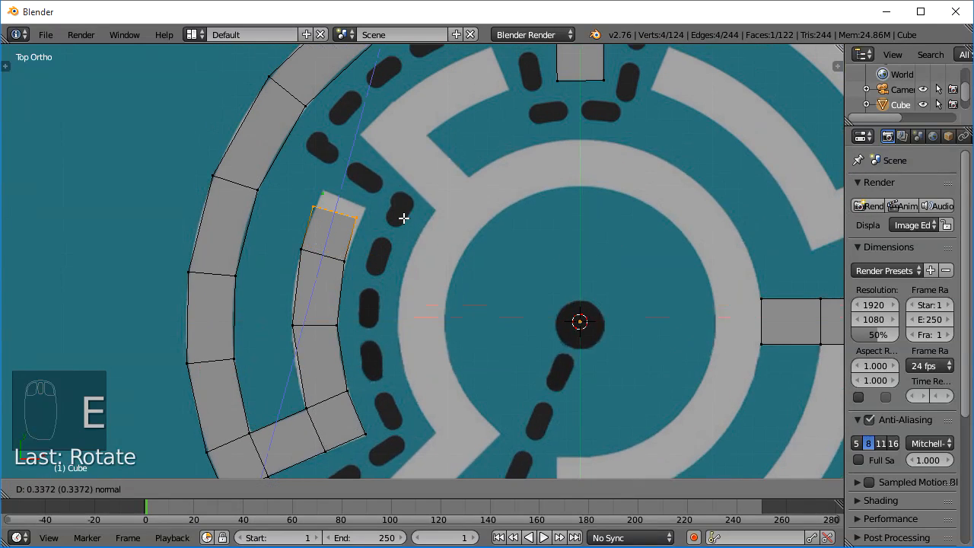
click(414, 207)
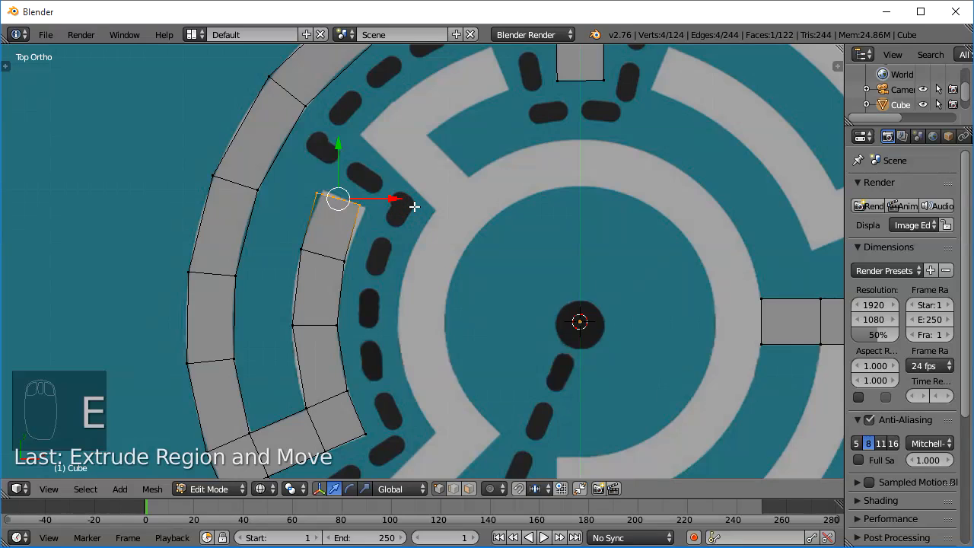
key(r)
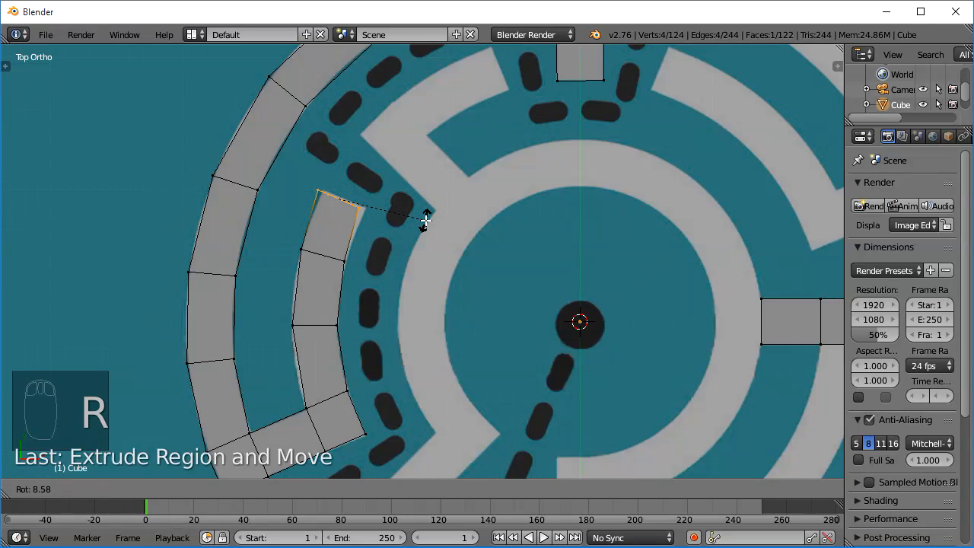
click(426, 219)
key(g)
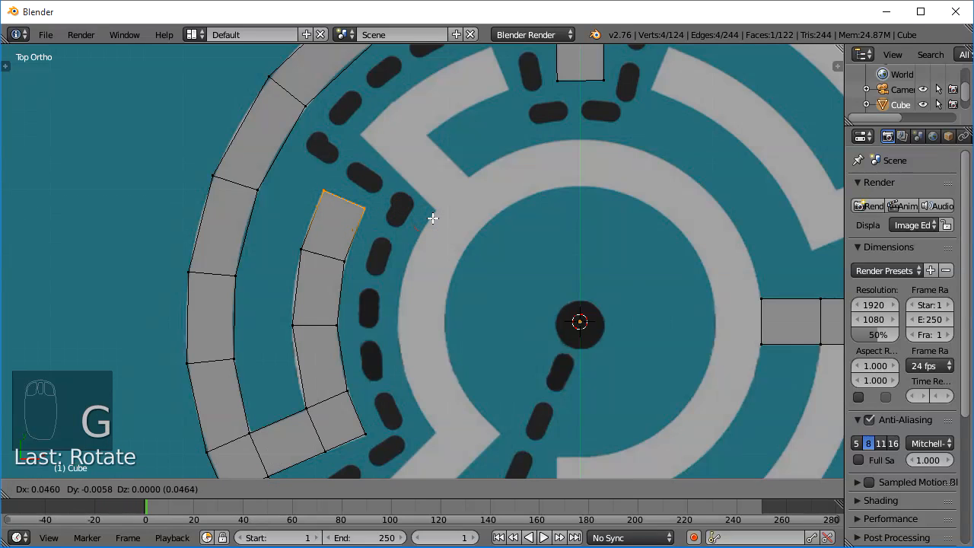
click(432, 218)
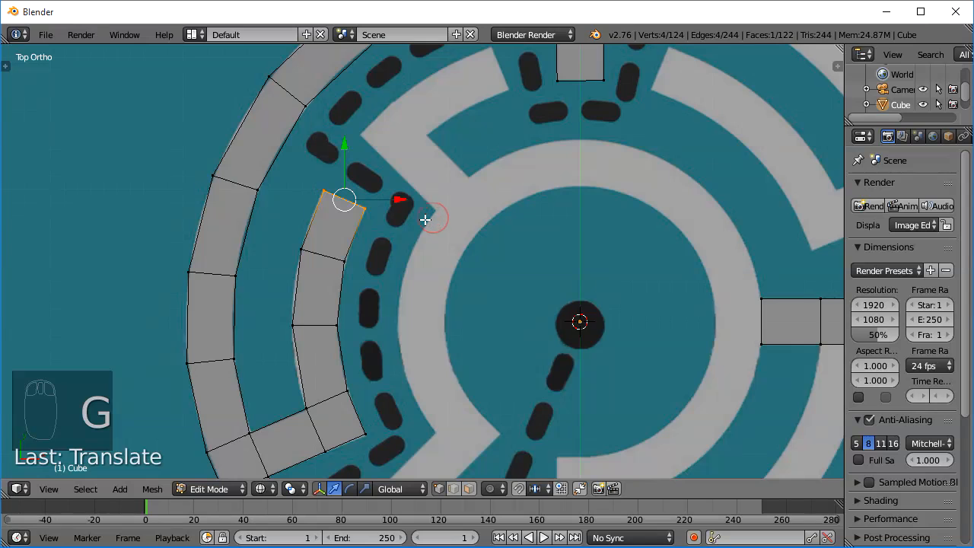
Examine the complete ring and inner wall layout against the background reference image in top view.
scroll(429, 218, down, 3)
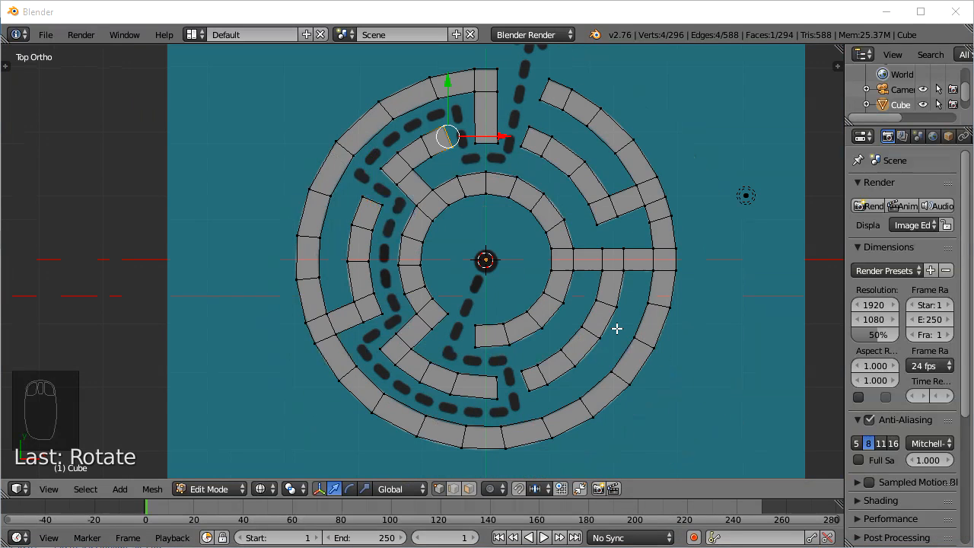
scroll(616, 328, up, 1)
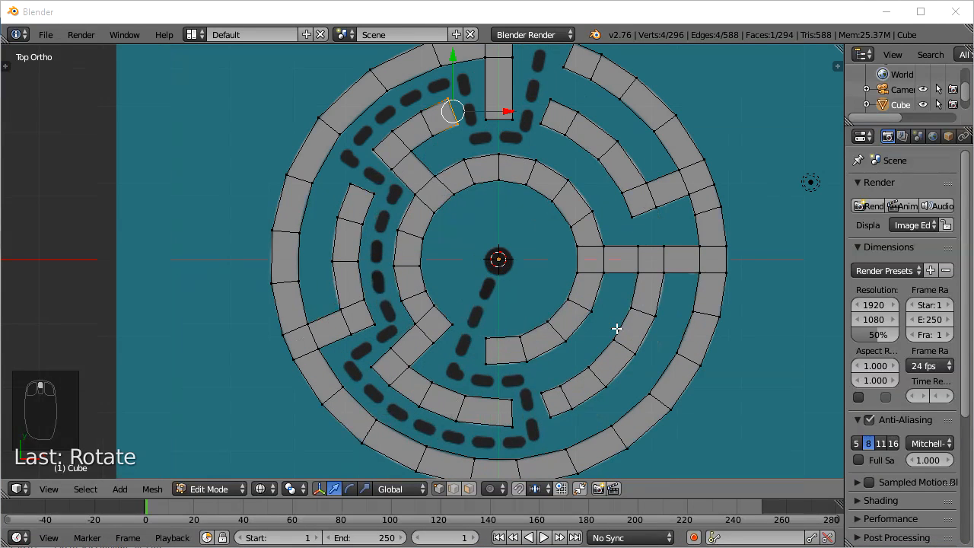
scroll(616, 328, down, 1)
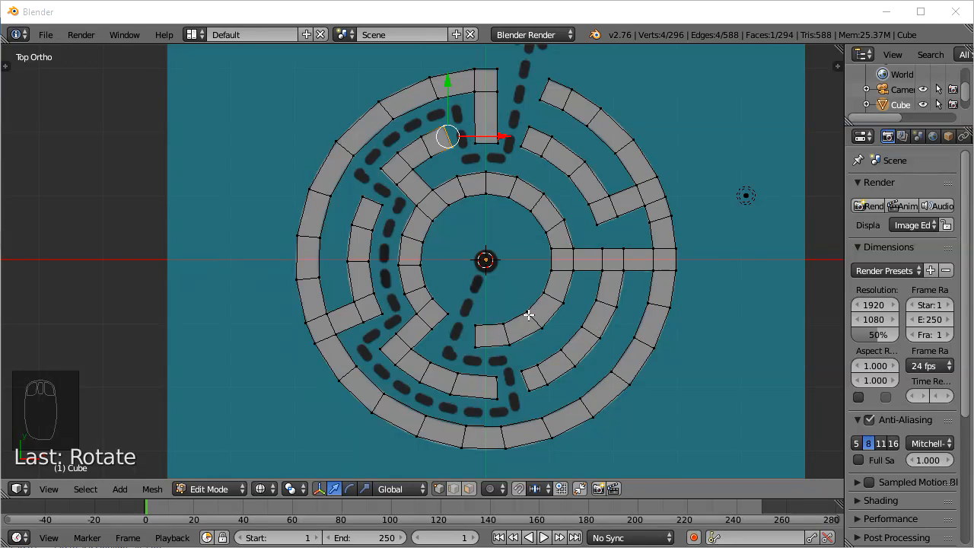
scroll(500, 300, up, 5)
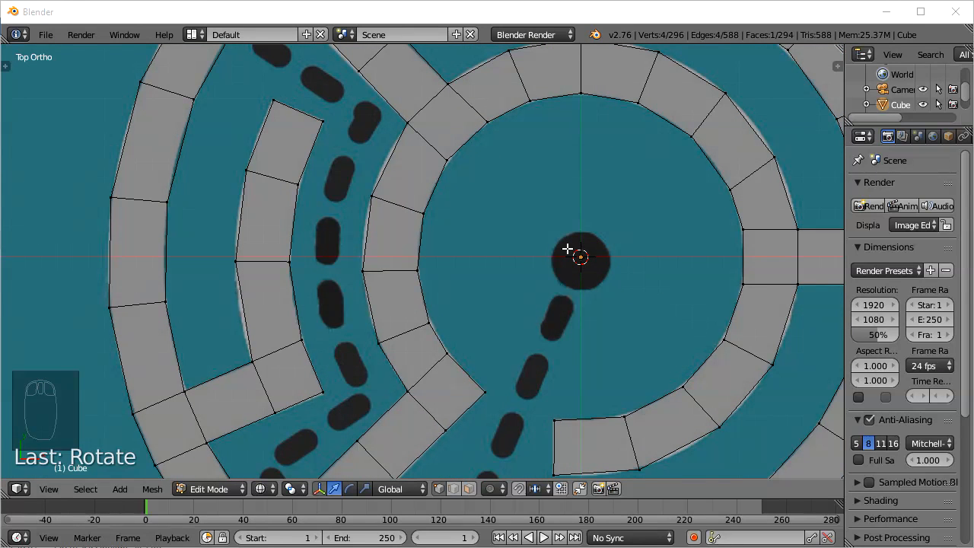
scroll(566, 249, down, 2)
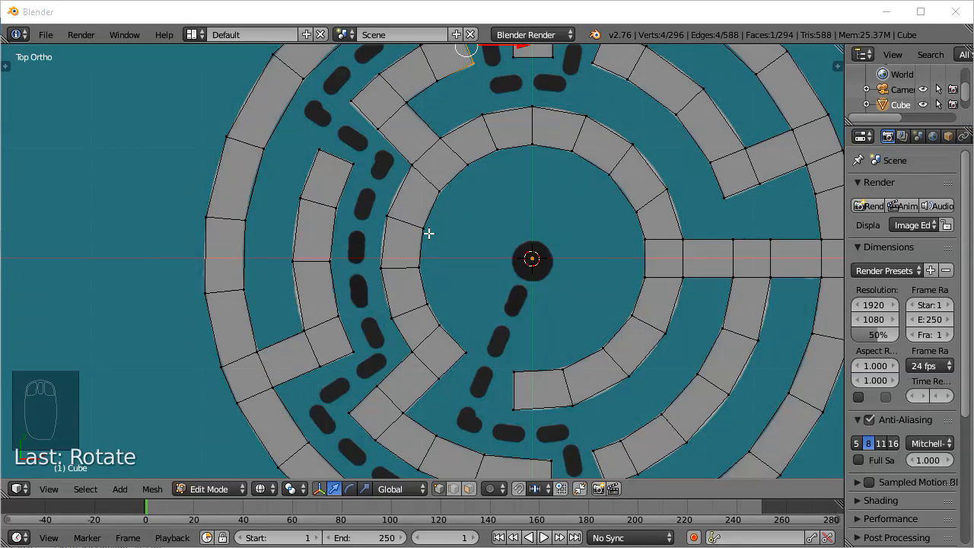
scroll(467, 219, down, 4)
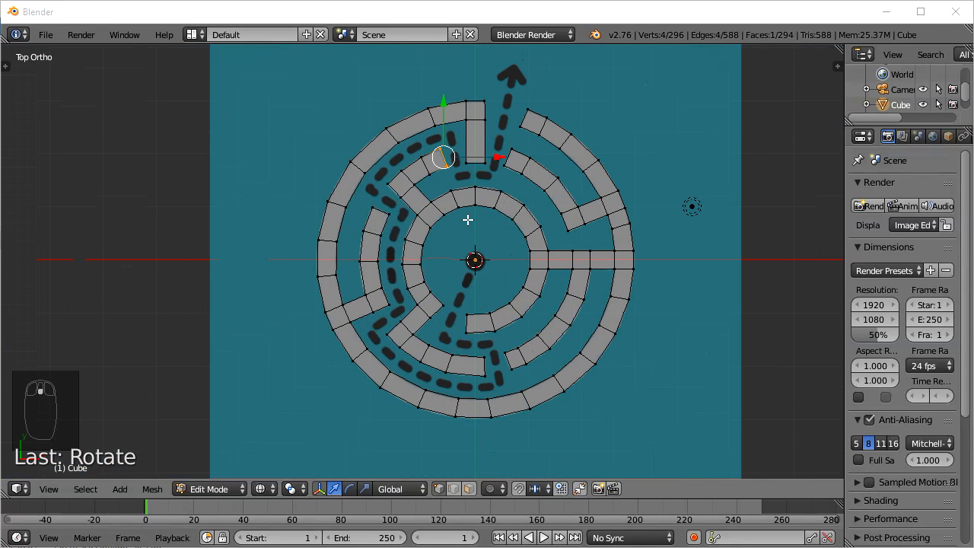
scroll(467, 219, down, 1)
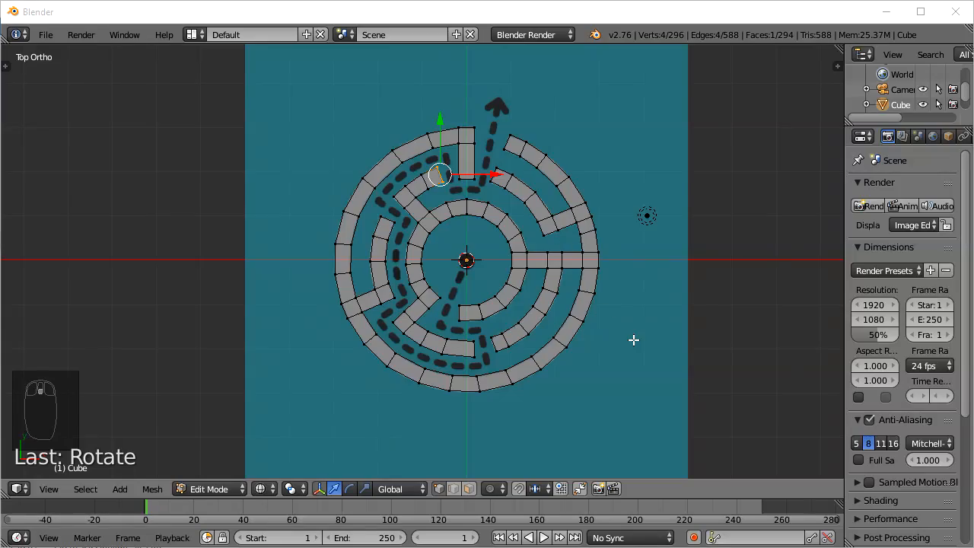
View the maze at an angle and switch the viewport from wireframe to solid shading.
middle_drag(633, 340, 714, 238)
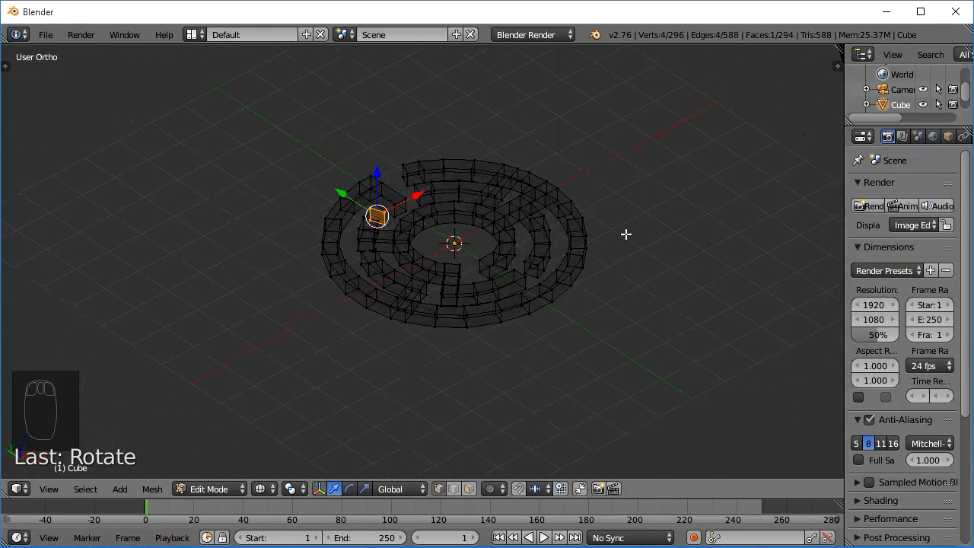
scroll(600, 235, up, 4)
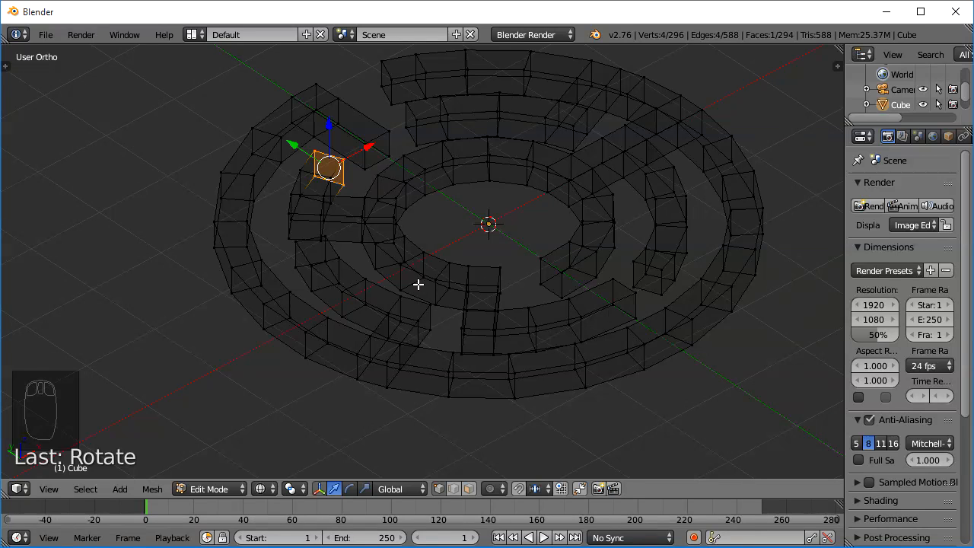
key(z)
scroll(350, 247, down, 1)
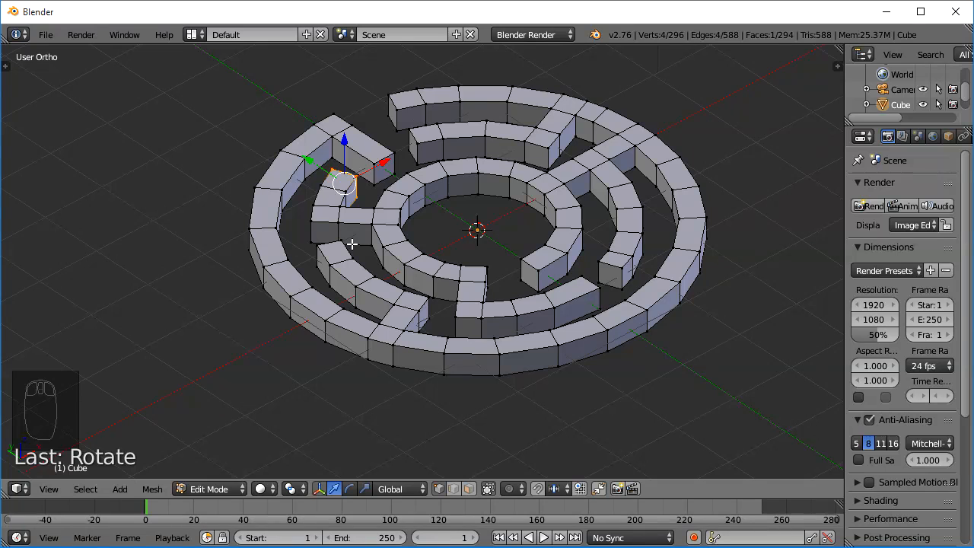
From the top view in face selection mode, clear the selection and circle-select all top faces of the maze walls.
key(KP_7)
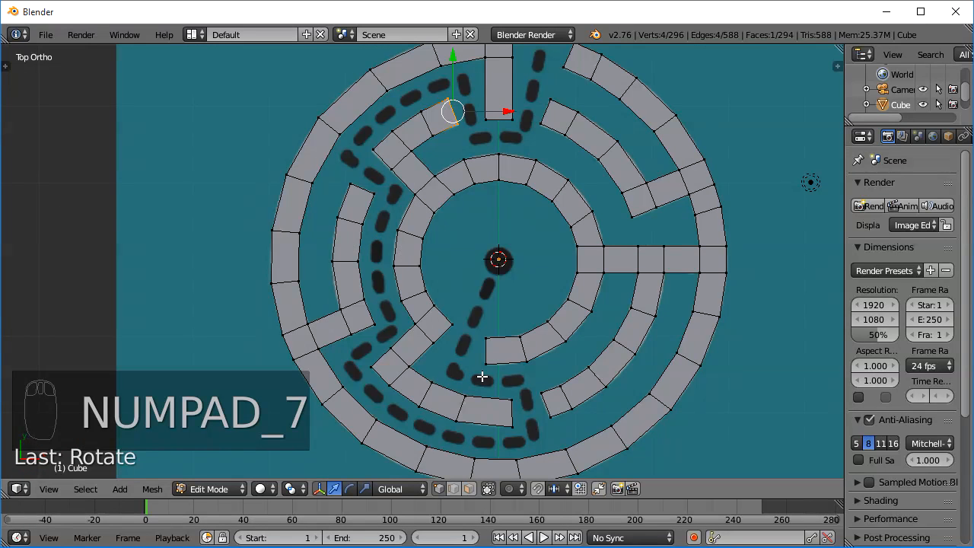
click(468, 487)
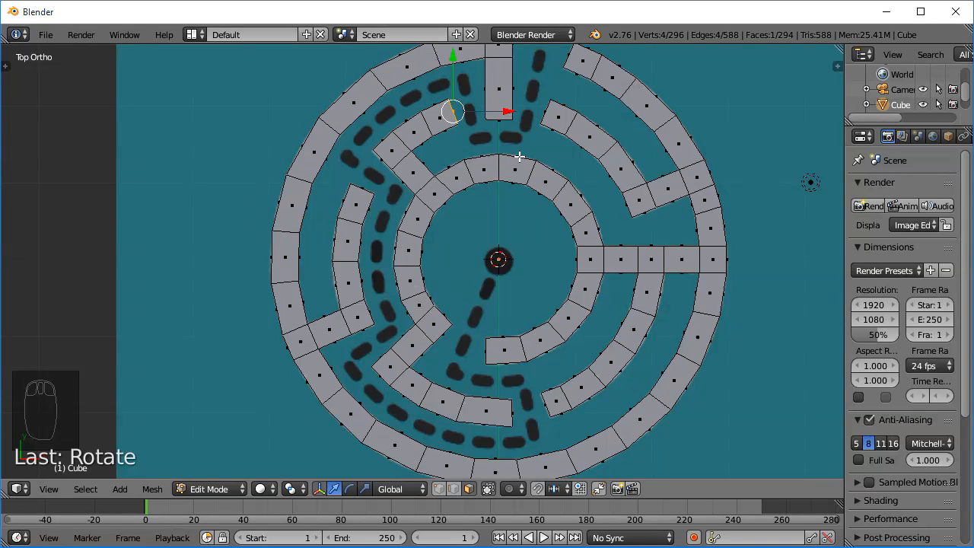
key(a)
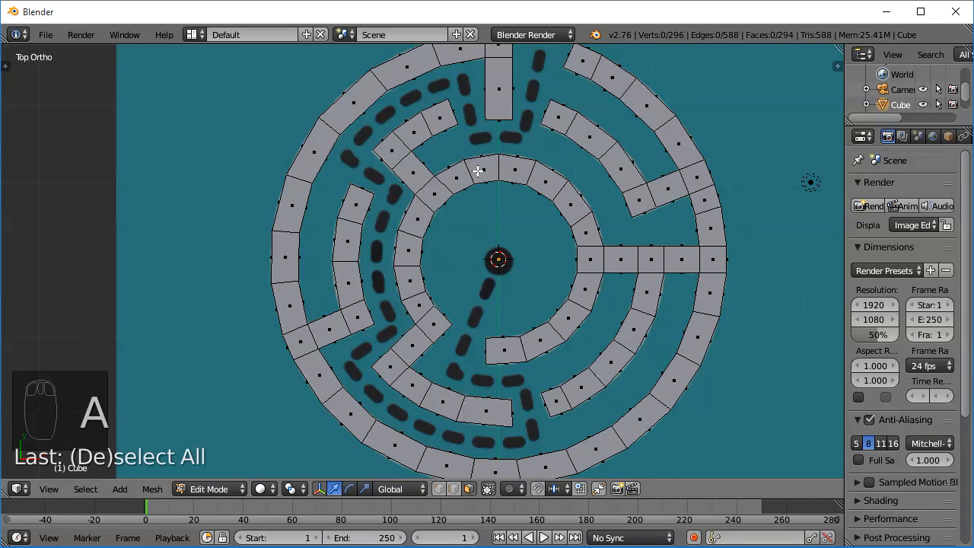
scroll(477, 171, down, 1)
key(c)
mouse_move(491, 80)
mouse_down()
mouse_move(451, 78)
mouse_move(357, 126)
mouse_move(308, 224)
mouse_move(348, 397)
mouse_move(564, 446)
mouse_move(652, 315)
mouse_move(634, 137)
mouse_move(558, 98)
mouse_move(548, 165)
mouse_move(424, 159)
mouse_move(441, 216)
mouse_move(426, 350)
mouse_move(492, 387)
mouse_move(363, 246)
mouse_move(456, 201)
mouse_move(563, 263)
mouse_move(491, 337)
mouse_move(615, 252)
mouse_move(578, 350)
mouse_move(537, 383)
mouse_move(581, 183)
mouse_up()
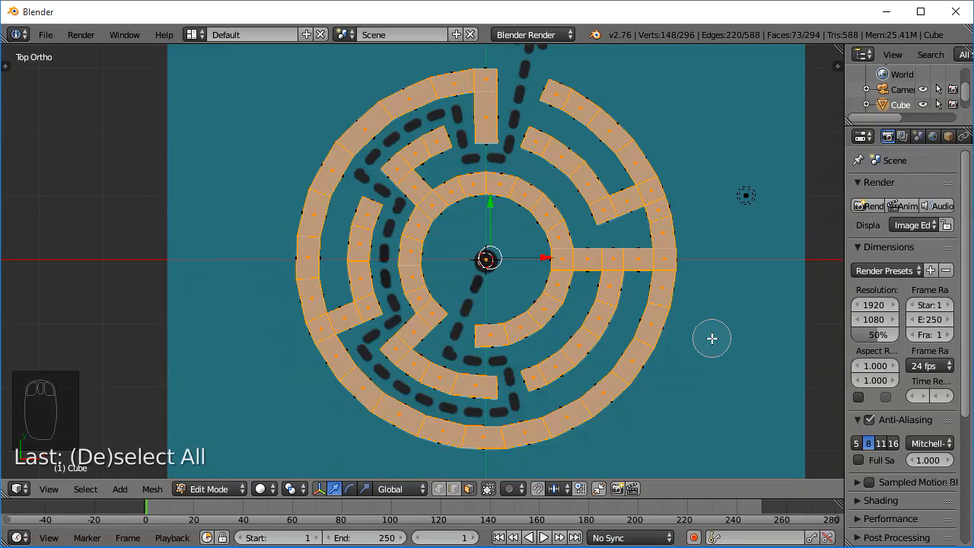
key(Escape)
Raise the selected top faces about 1.4 along the Z axis and check the taller walls in Object Mode.
middle_drag(740, 341, 751, 203)
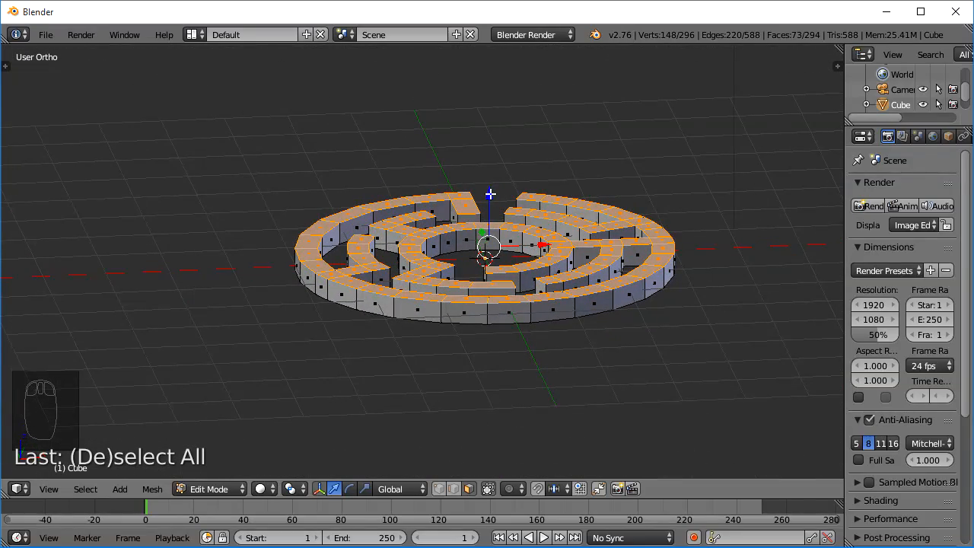
key(e)
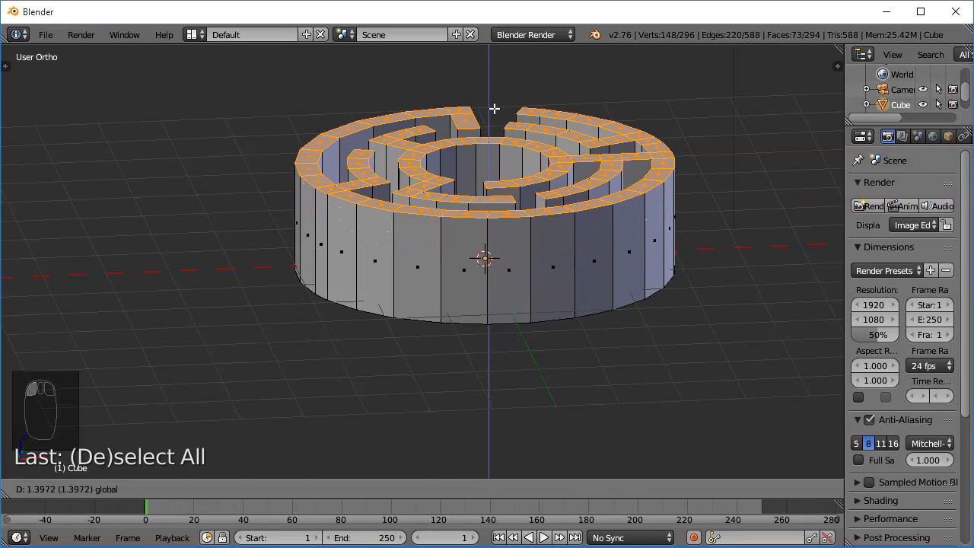
click(494, 104)
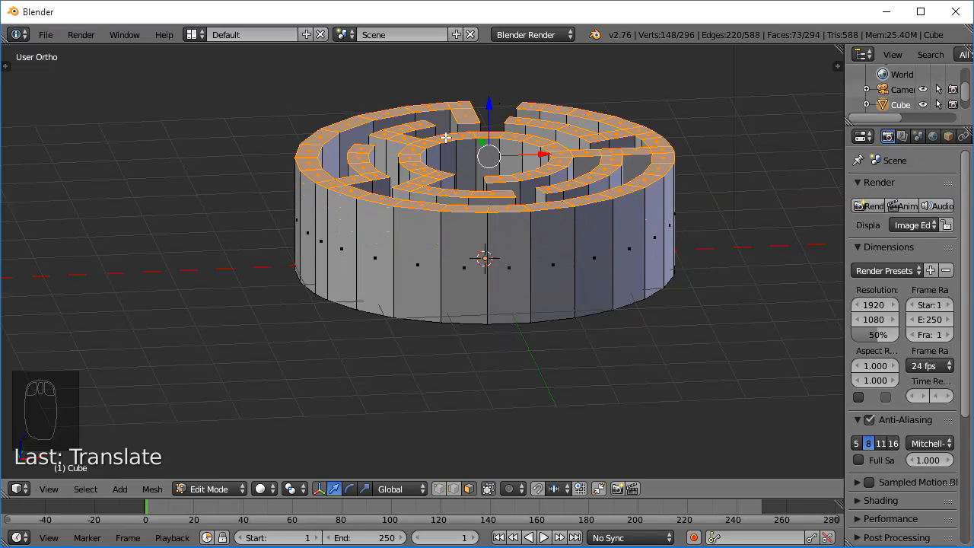
shift+middle_drag(446, 138, 500, 294)
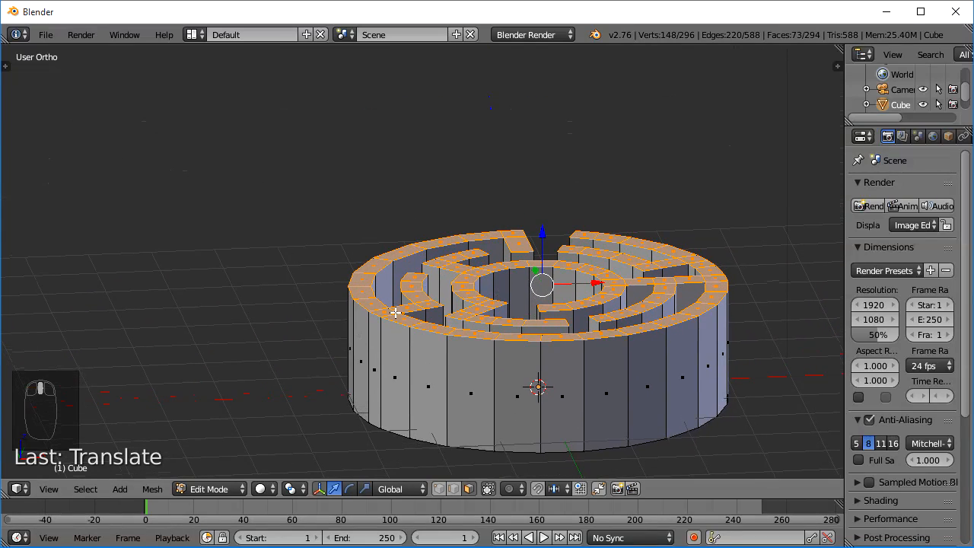
middle_drag(409, 316, 605, 367)
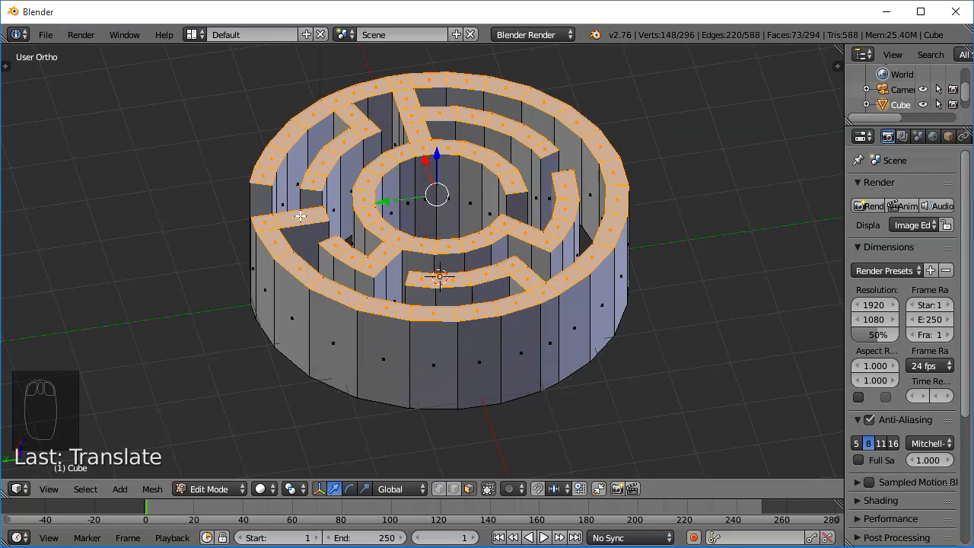
key(Tab)
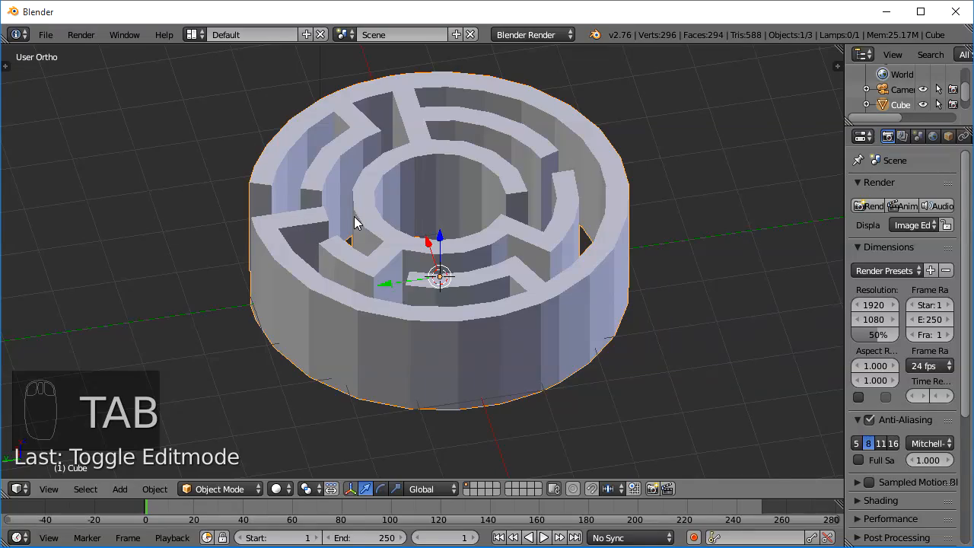
scroll(355, 216, down, 1)
middle_drag(325, 242, 307, 215)
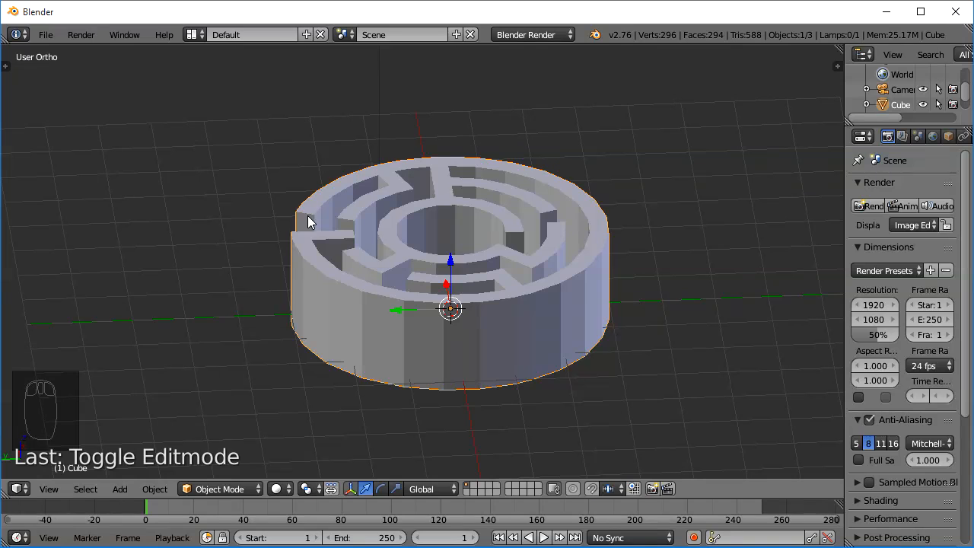
In Edit Mode, lower the selected top faces along Z to a little over a third of the wall height, and return to Object Mode.
key(Tab)
middle_drag(444, 186, 387, 186)
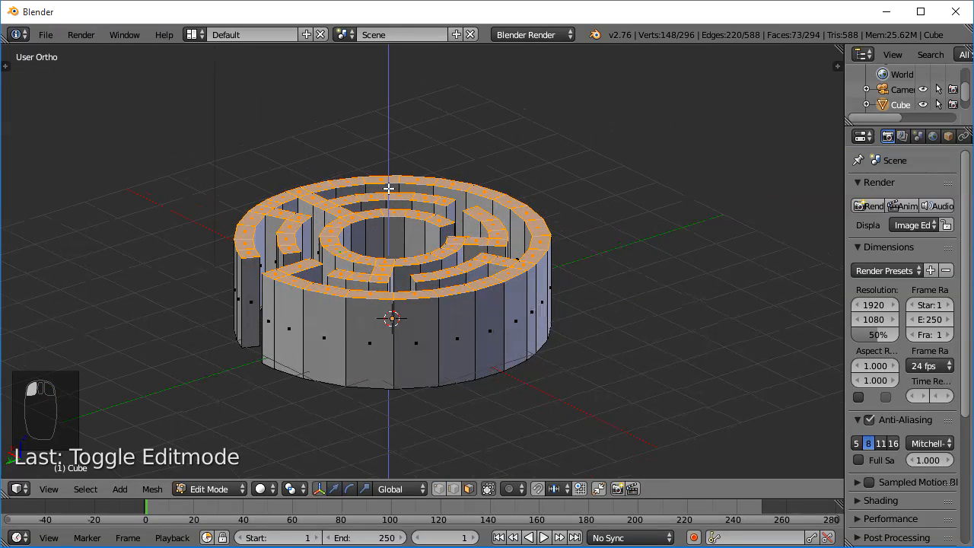
drag(387, 186, 369, 245)
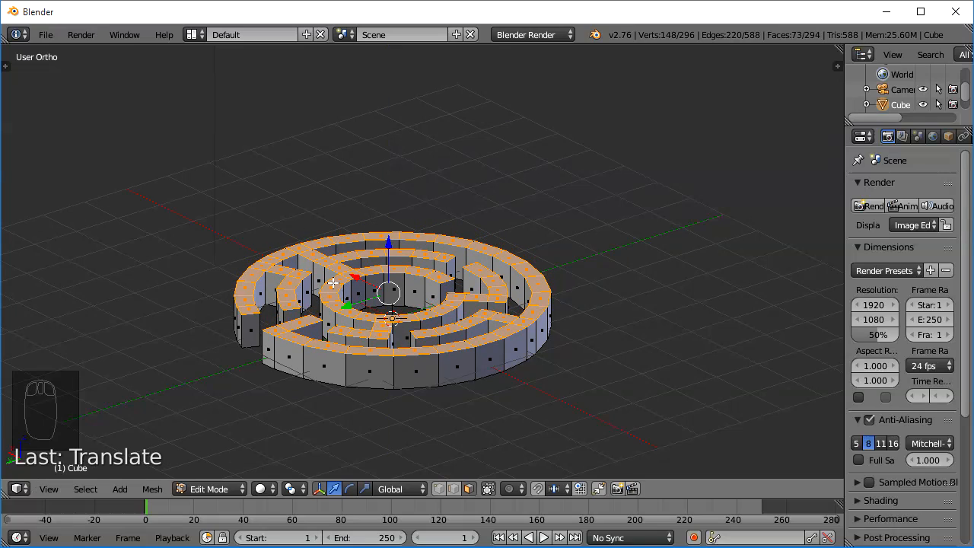
scroll(333, 283, up, 4)
scroll(219, 289, down, 3)
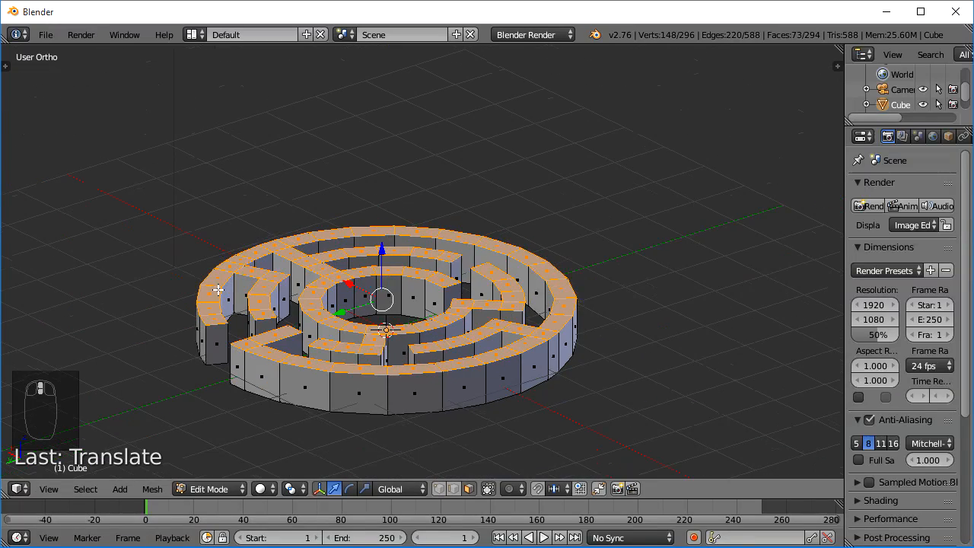
middle_drag(218, 290, 276, 373)
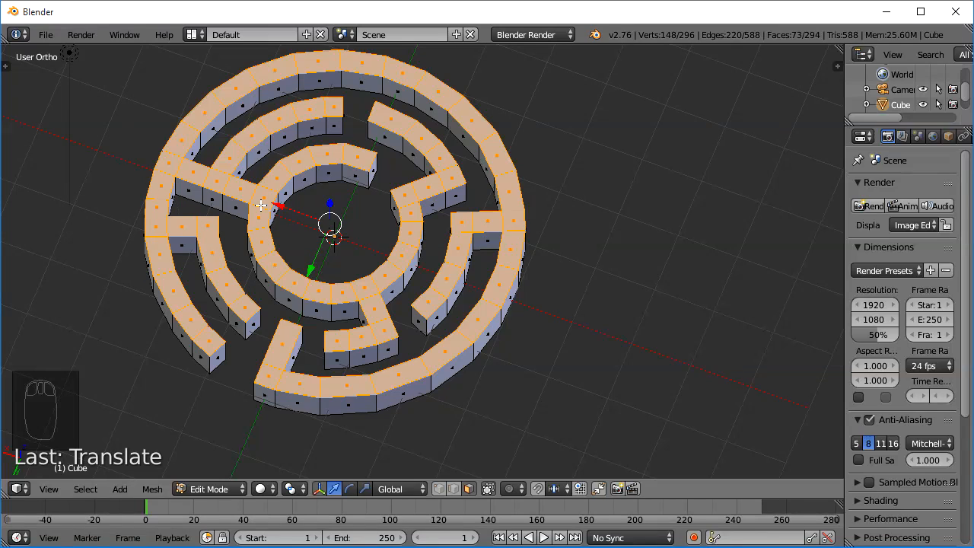
middle_drag(220, 209, 281, 272)
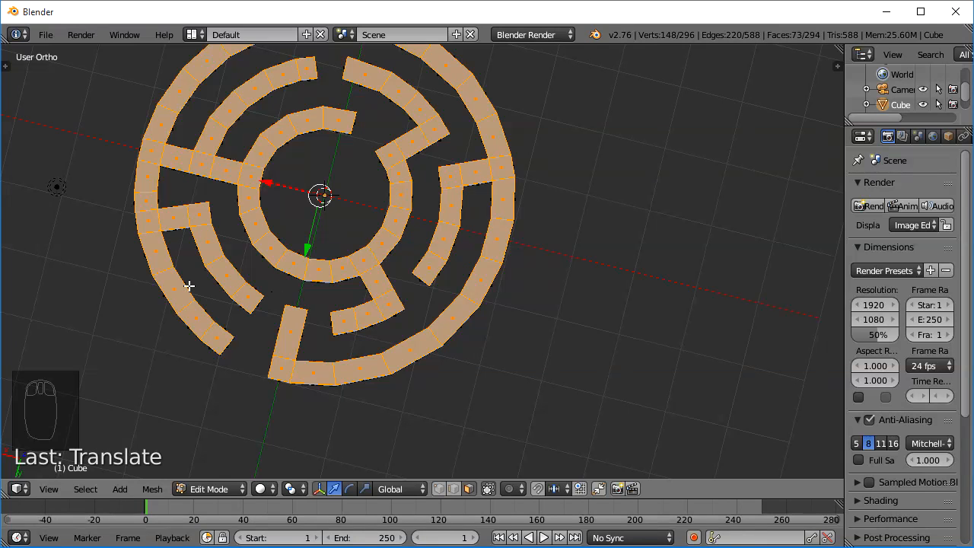
middle_drag(479, 350, 414, 199)
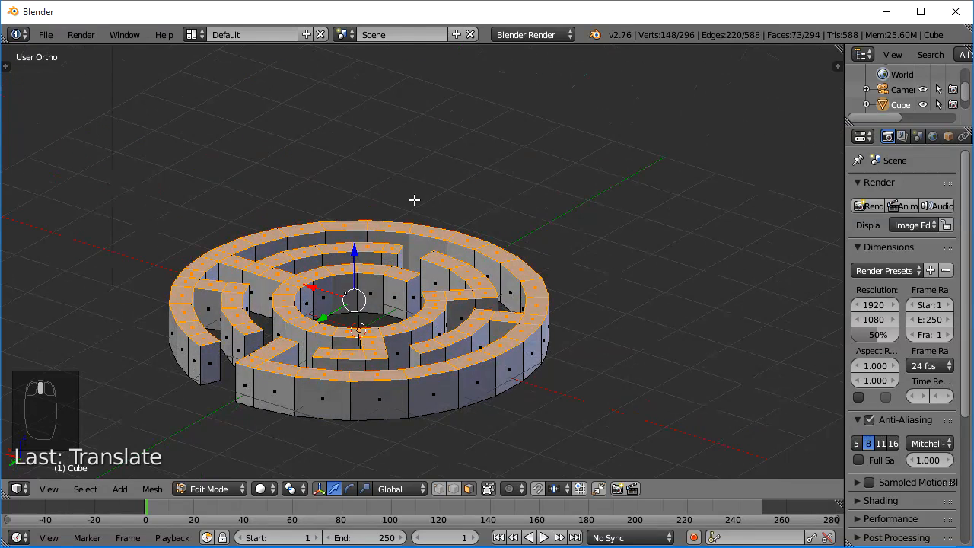
key(Tab)
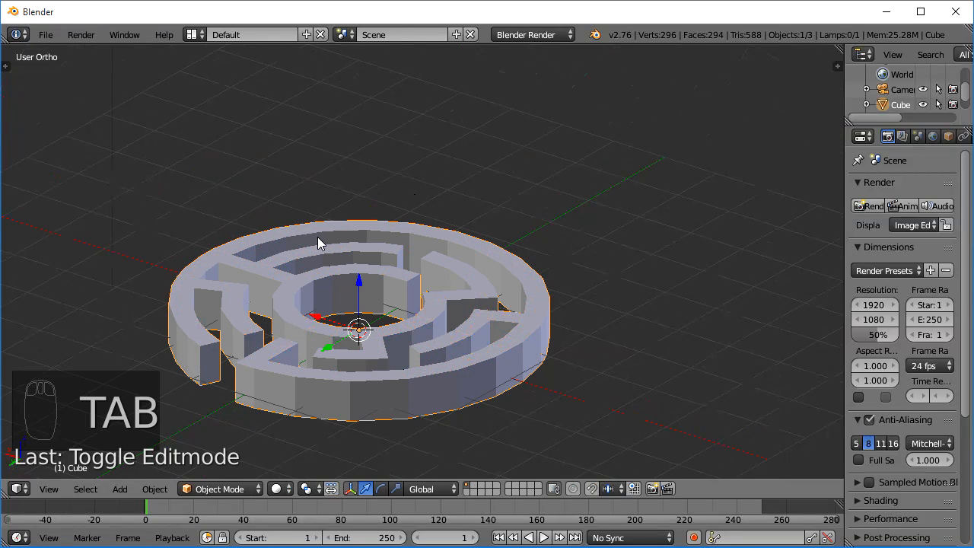
Try smooth shading on the maze object, inspect it up close, and switch it back to flat shading.
key(t)
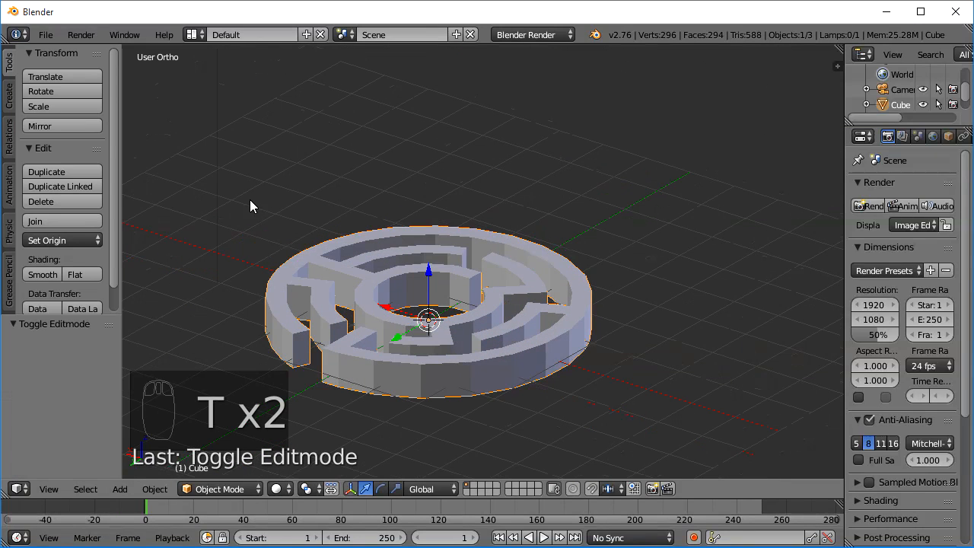
scroll(114, 152, down, 2)
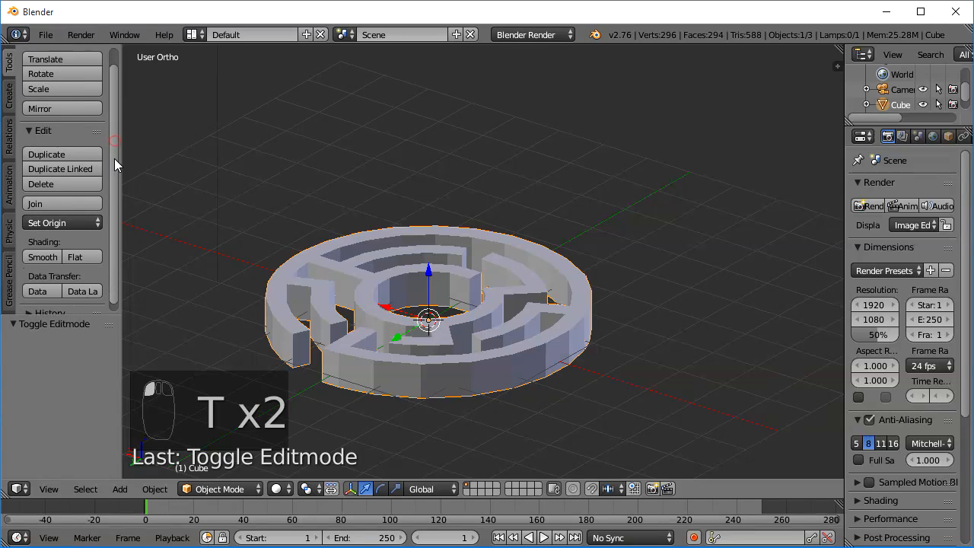
click(37, 249)
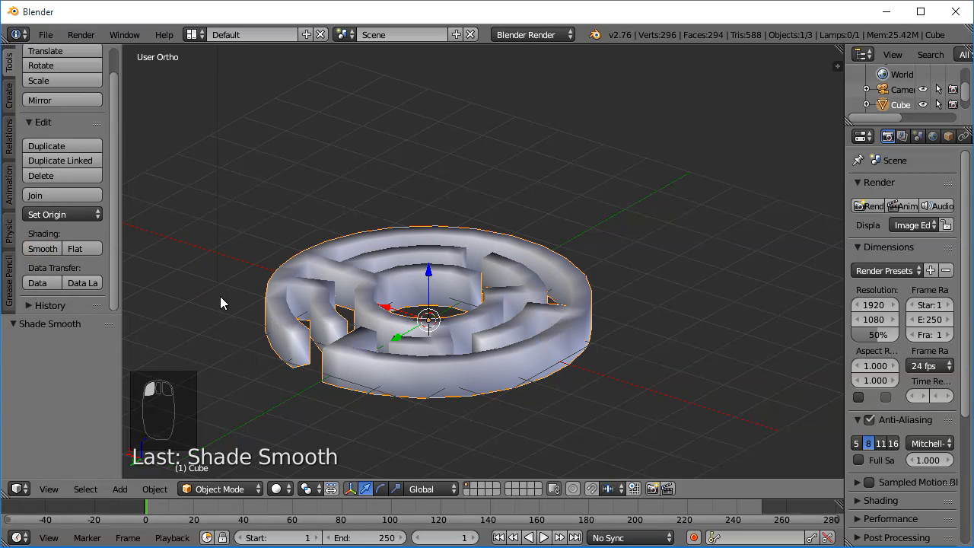
scroll(410, 351, up, 3)
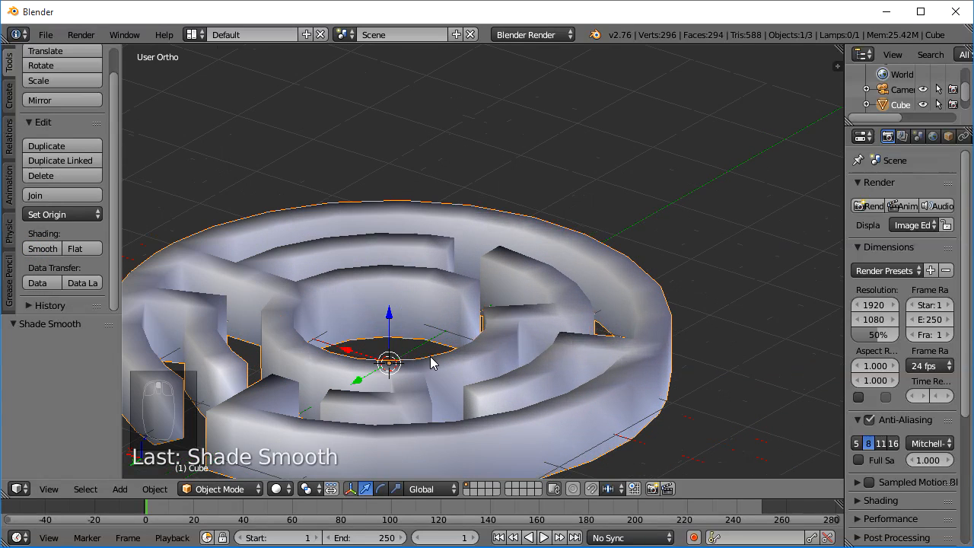
shift+middle_drag(389, 355, 526, 235)
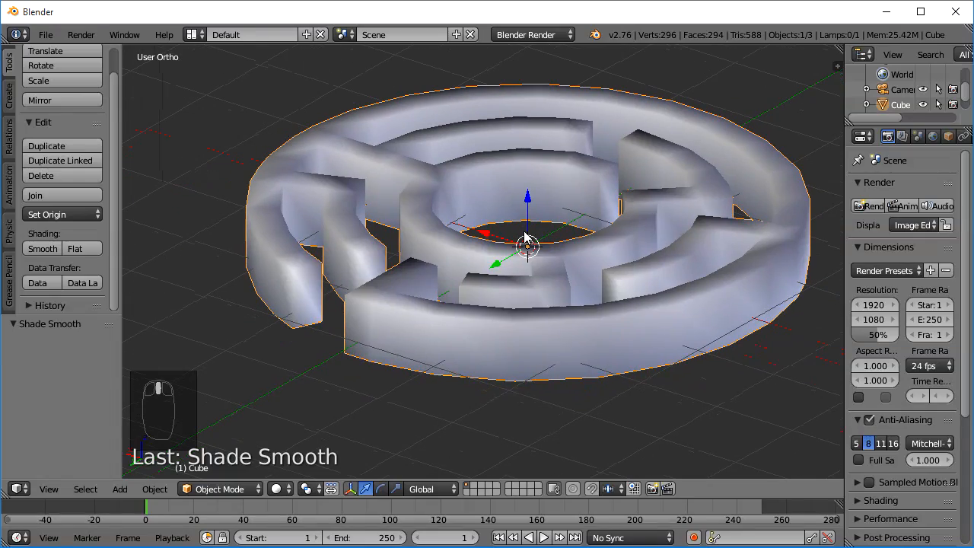
middle_drag(375, 208, 296, 197)
middle_drag(656, 282, 485, 231)
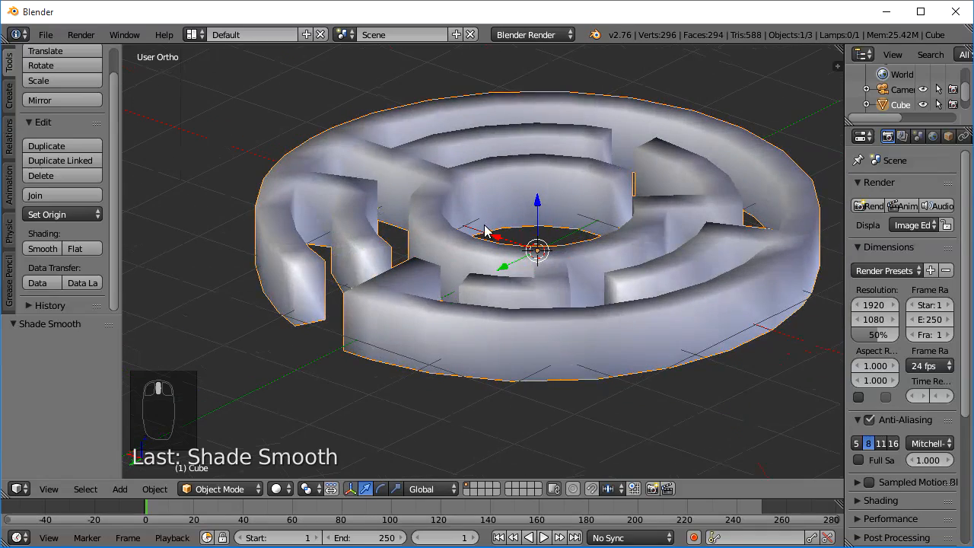
click(75, 249)
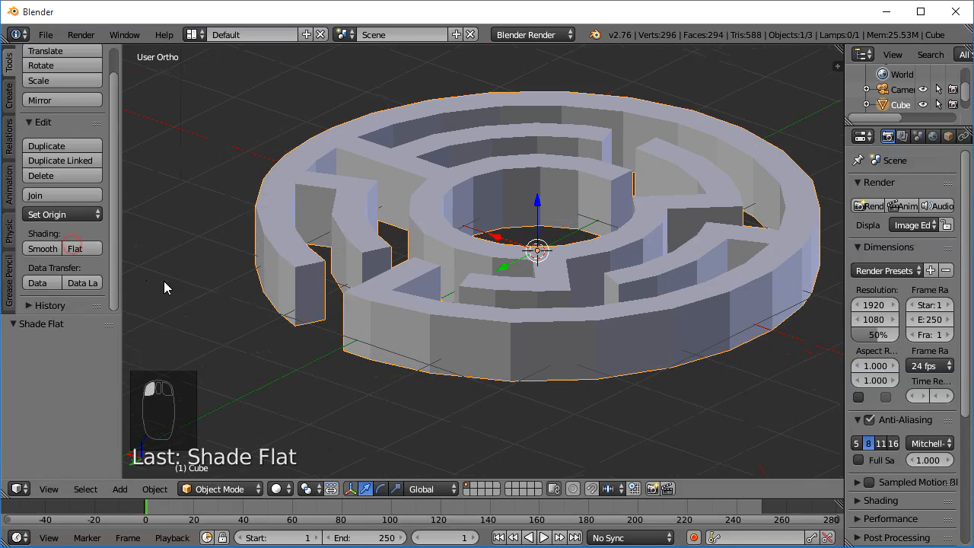
Apply smooth shading to the maze object and inspect its walls up close and from several angles.
middle_drag(640, 336, 633, 371)
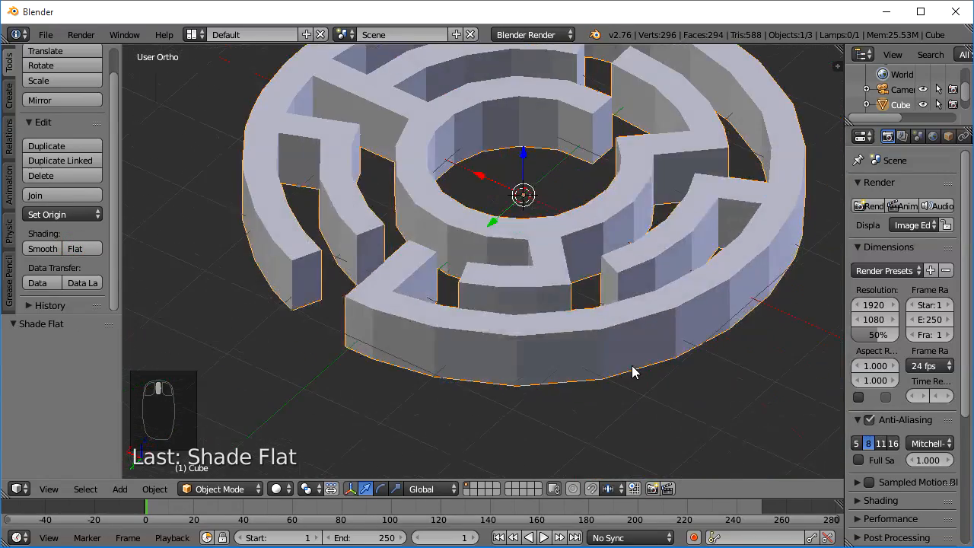
click(43, 249)
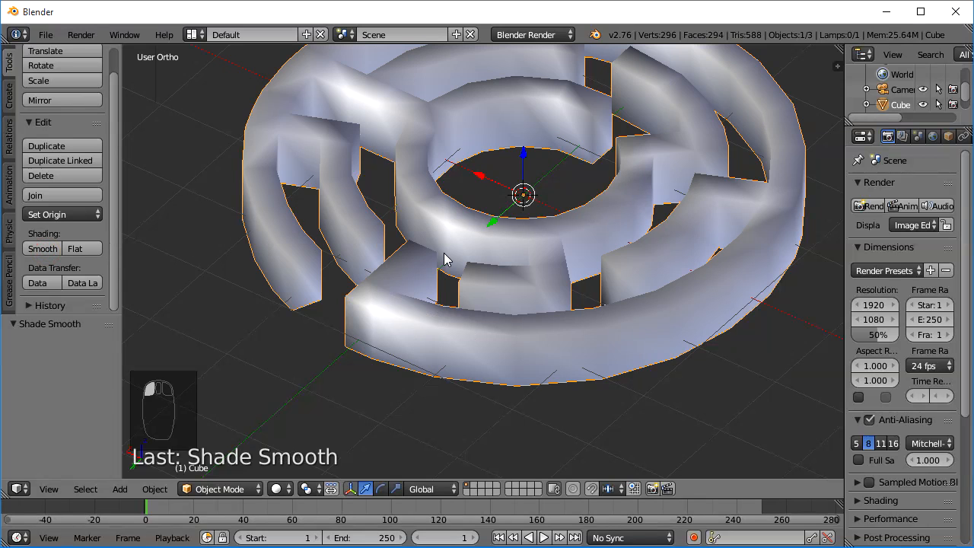
scroll(446, 235, down, 3)
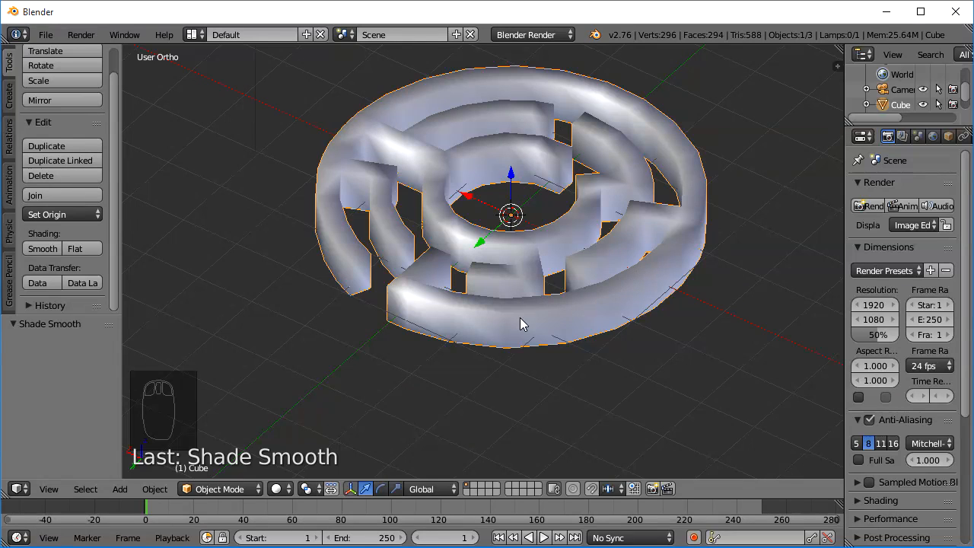
scroll(391, 272, up, 3)
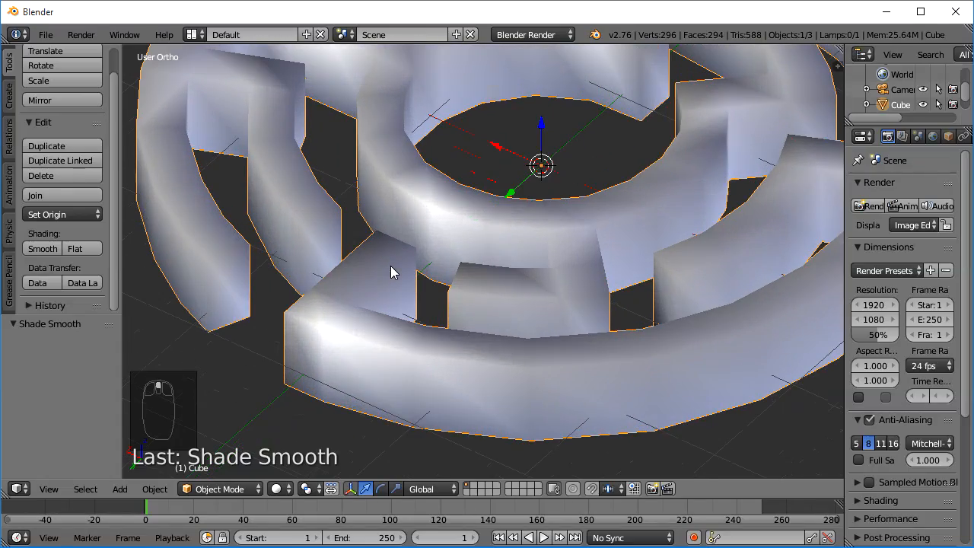
middle_drag(402, 271, 483, 277)
scroll(483, 276, down, 5)
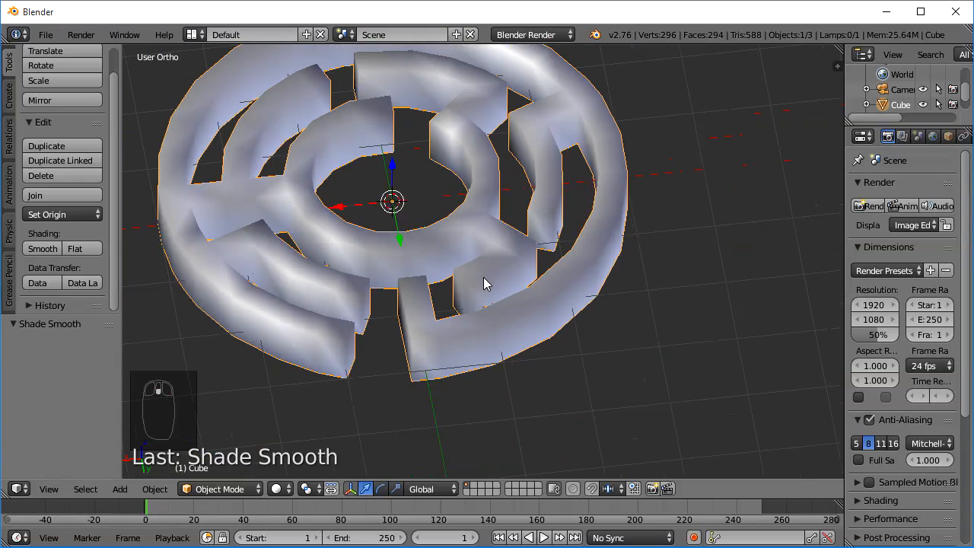
middle_drag(344, 253, 242, 244)
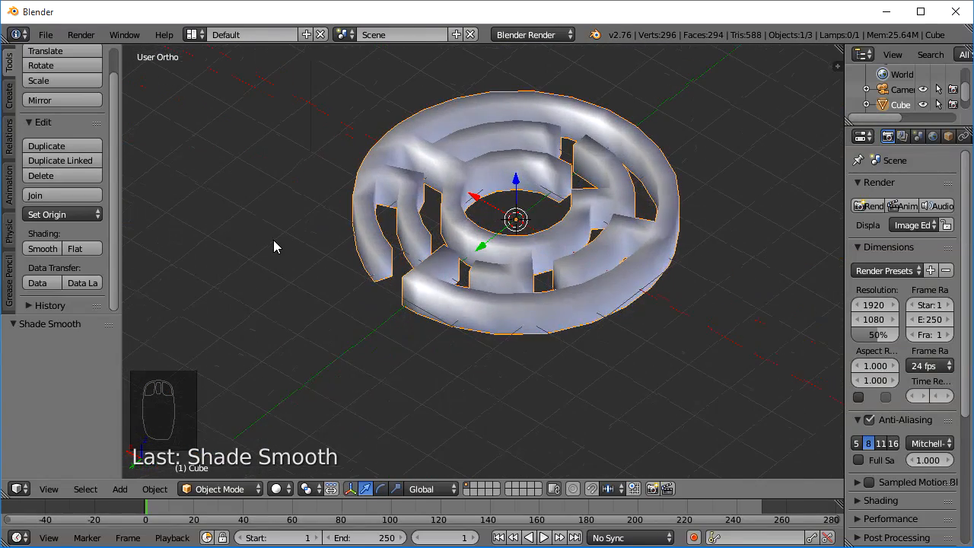
middle_drag(467, 202, 430, 232)
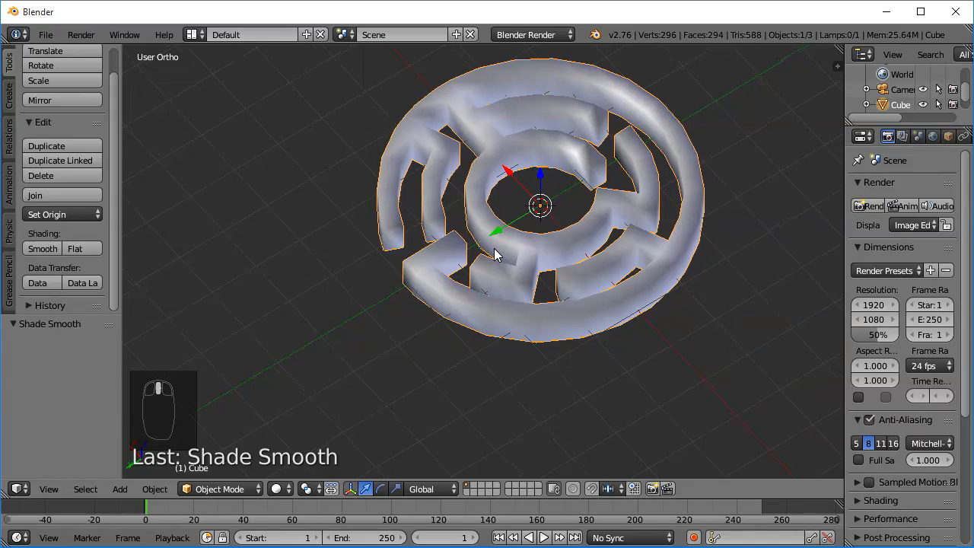
middle_drag(495, 254, 632, 202)
middle_drag(457, 232, 450, 315)
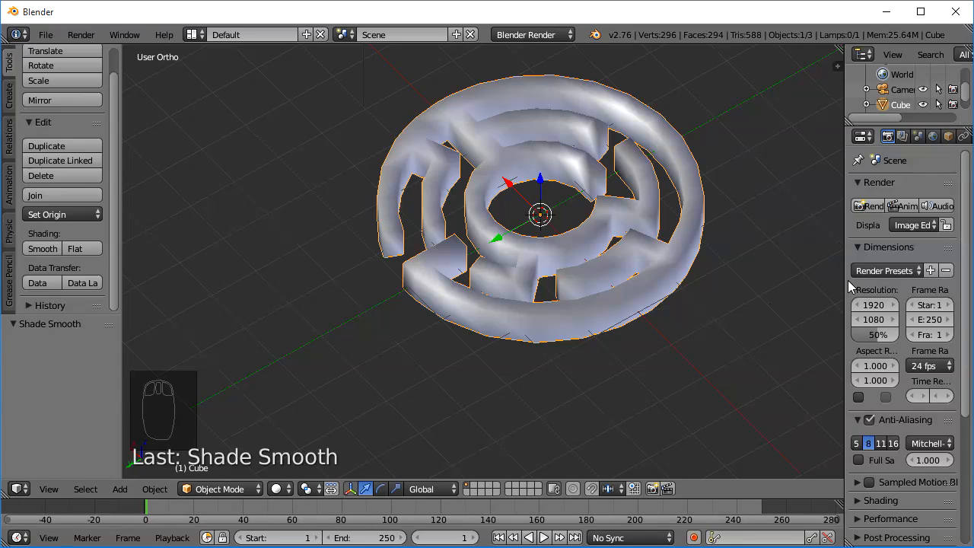
Widen the properties editor and examine the smooth-shaded walls near the maze entrance.
drag(845, 280, 751, 280)
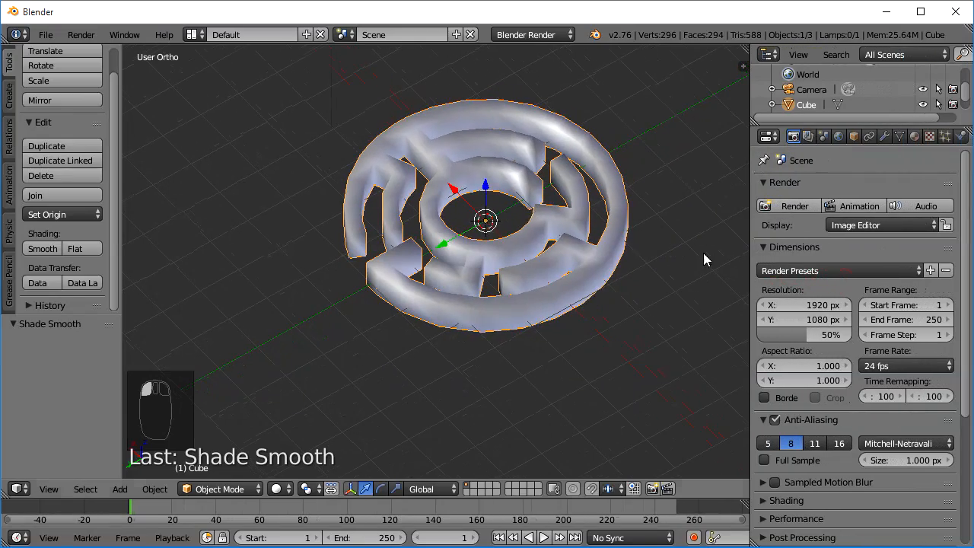
scroll(426, 217, up, 4)
middle_drag(423, 255, 445, 255)
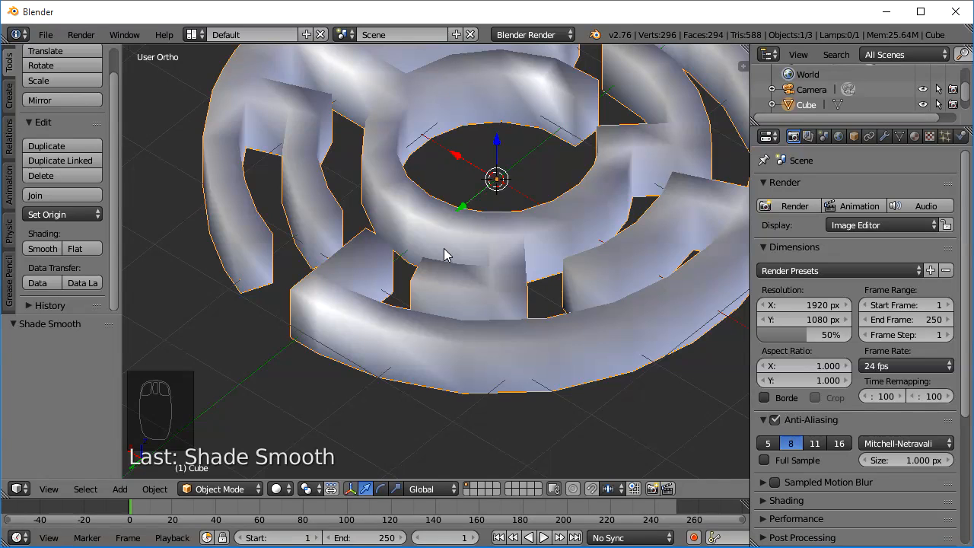
scroll(444, 255, down, 3)
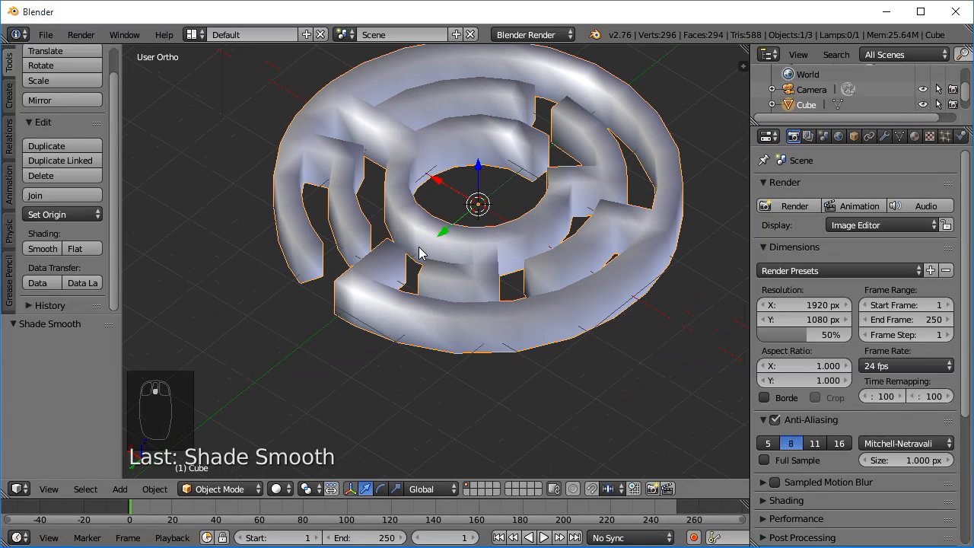
In Edit Mode, select the whole maze mesh and recalculate its normals to face outside.
key(Tab)
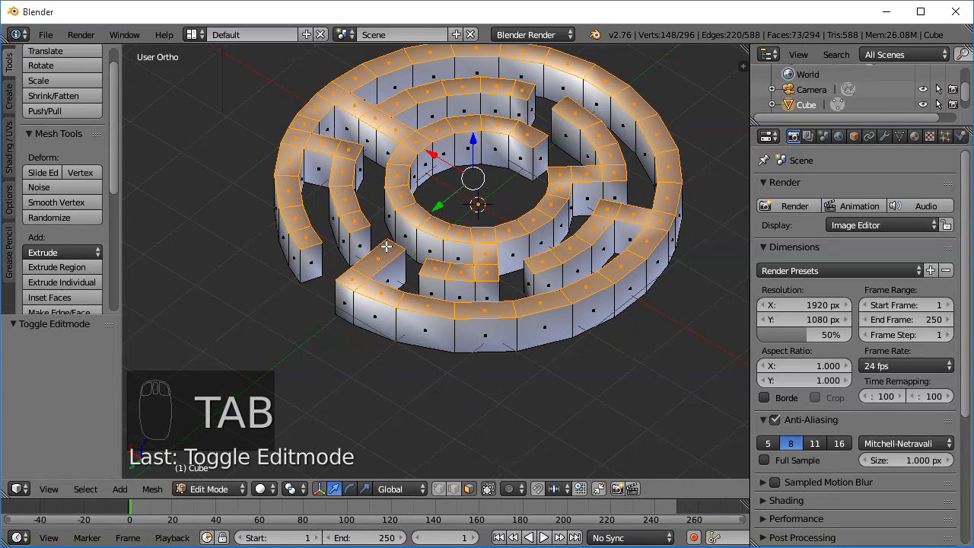
key(a)
key(a)
key(a)
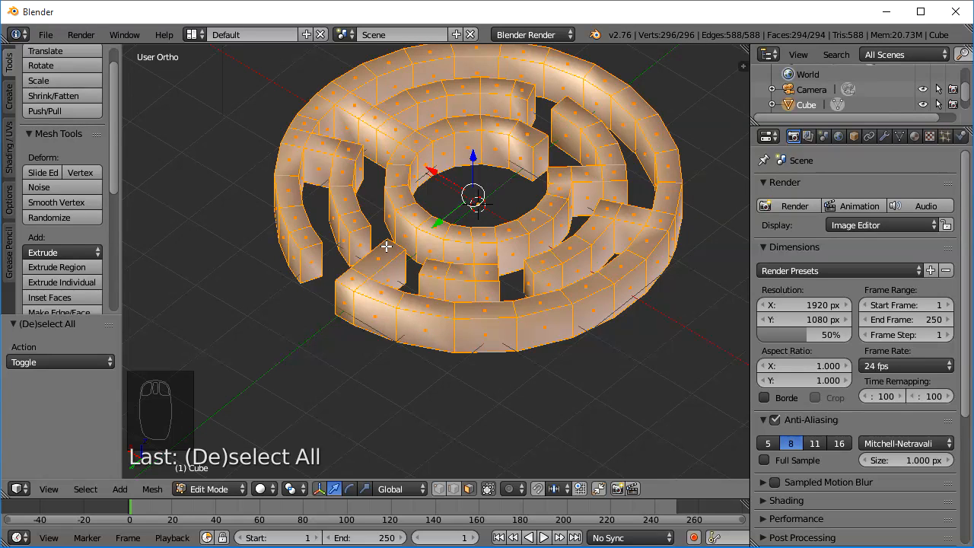
key(ctrl+n)
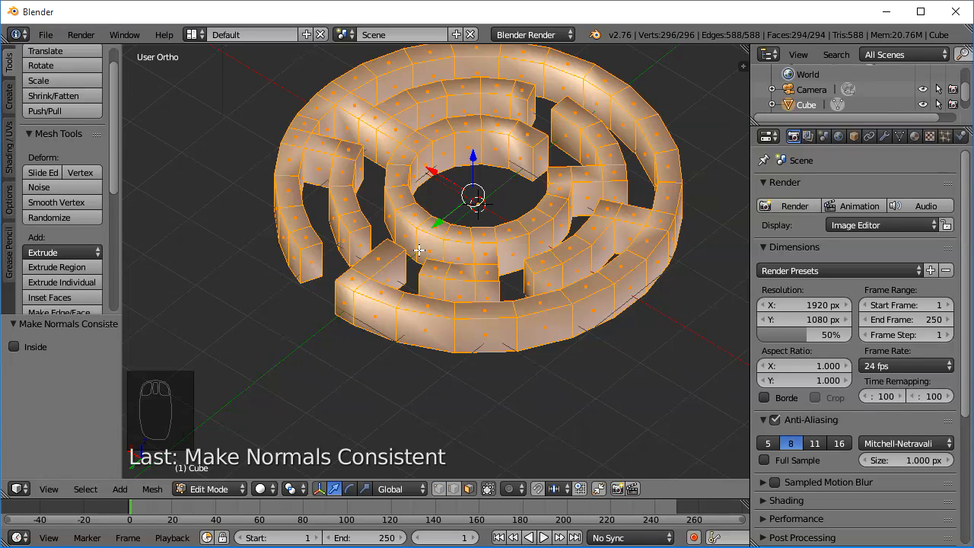
Display the maze's face normals as lines with a size of 1.00.
key(n)
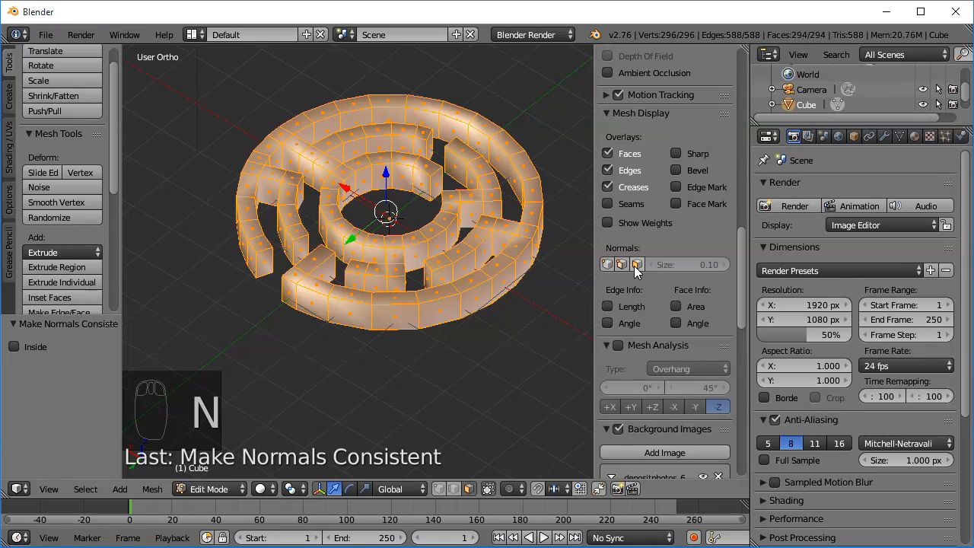
click(636, 265)
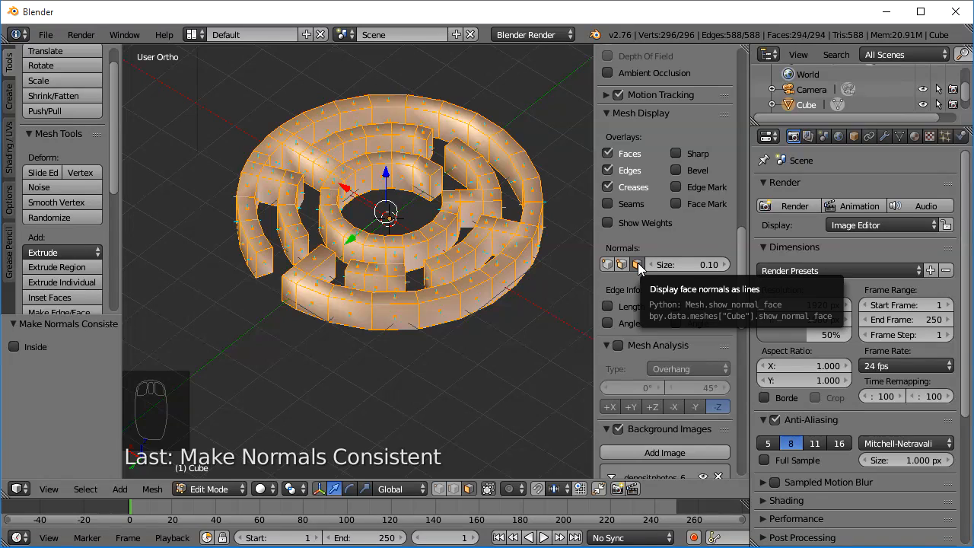
click(725, 265)
click(725, 266)
click(726, 266)
click(726, 266)
click(726, 267)
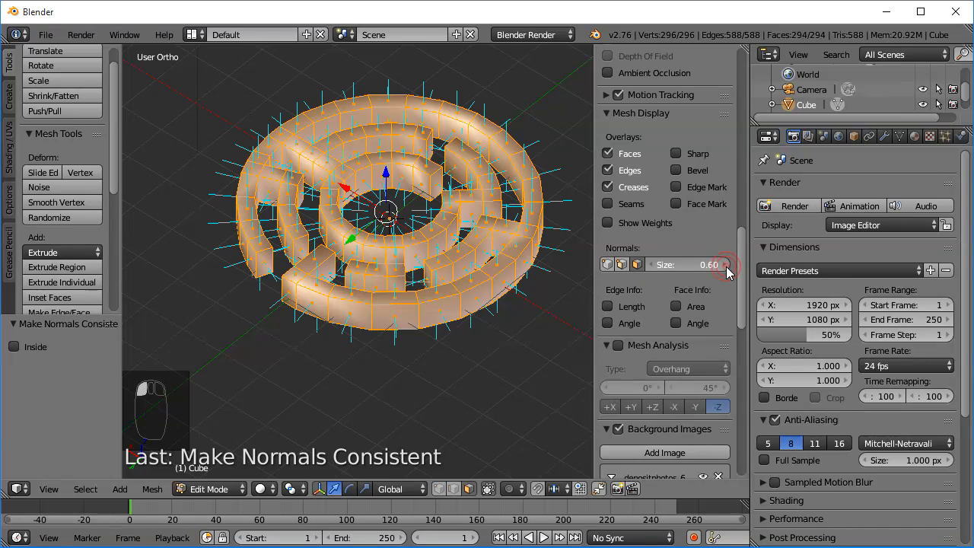
click(726, 266)
click(725, 266)
click(726, 266)
click(726, 266)
Examine the direction of the face normals on the maze walls from several angles and zoom levels.
scroll(317, 291, up, 6)
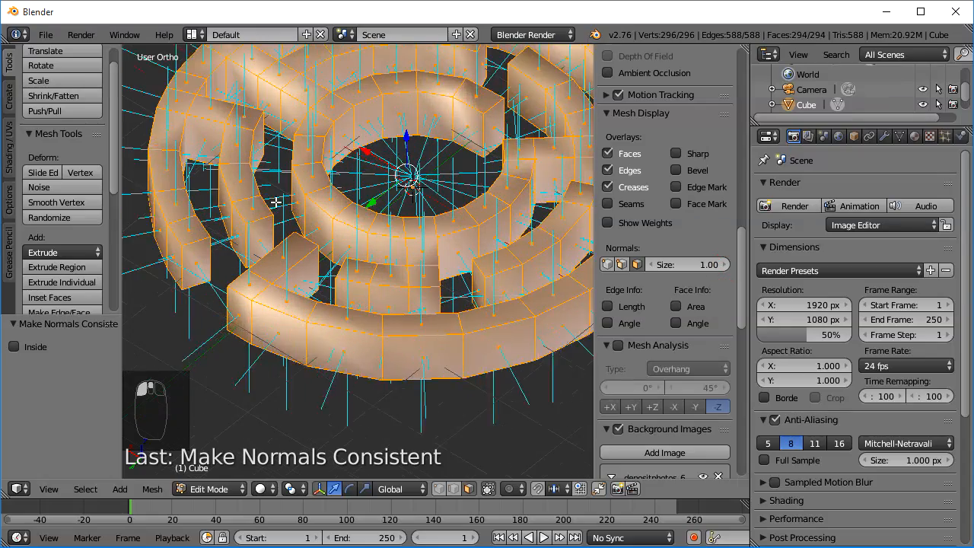
middle_drag(317, 291, 185, 276)
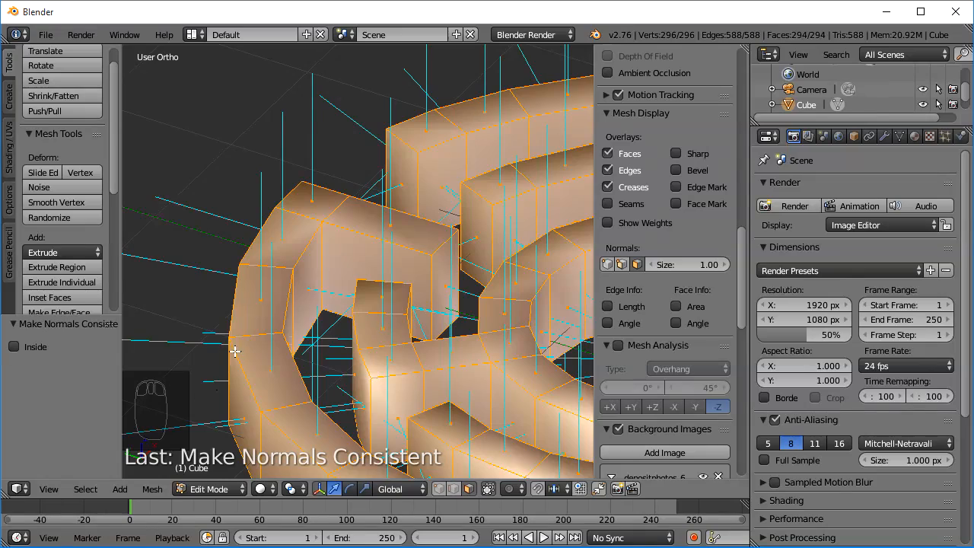
middle_drag(222, 351, 259, 367)
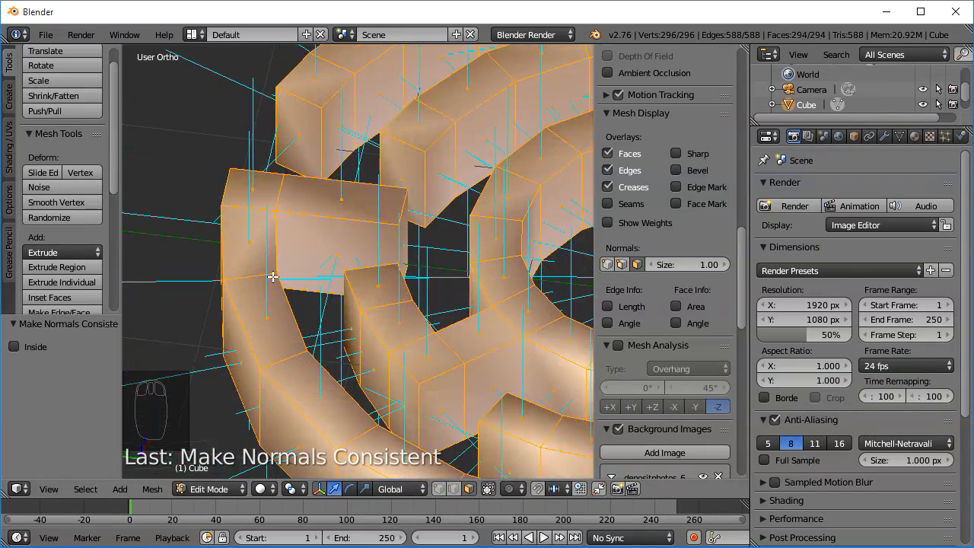
scroll(285, 305, down, 4)
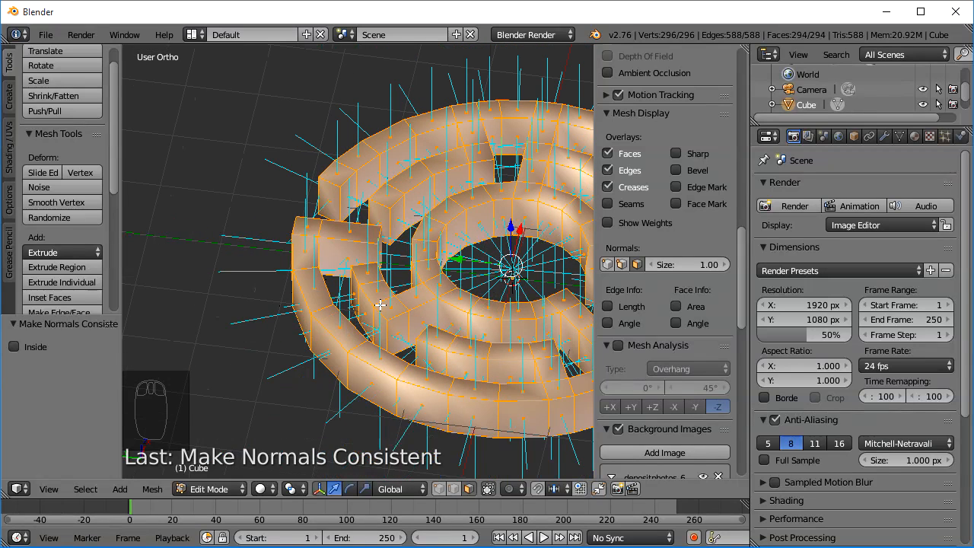
scroll(436, 236, down, 2)
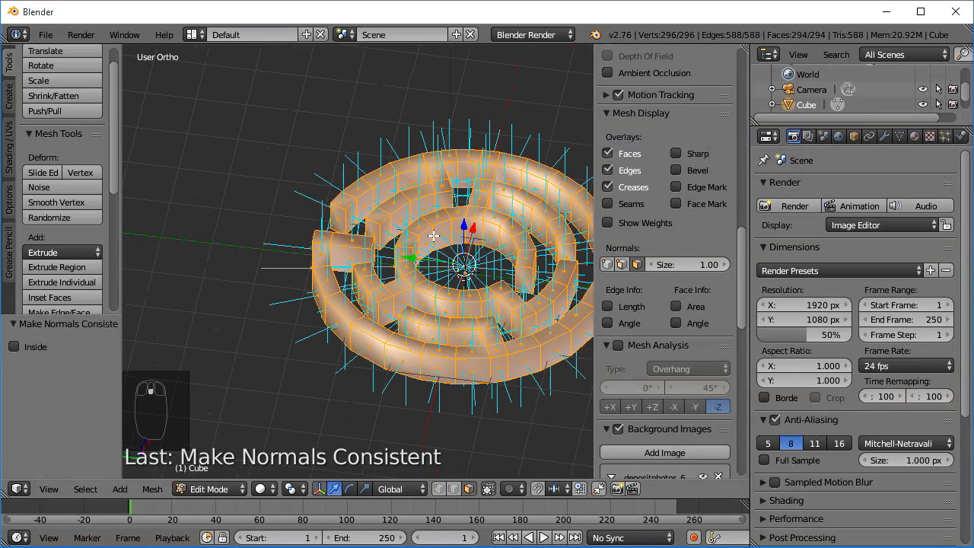
shift+middle_drag(432, 236, 331, 239)
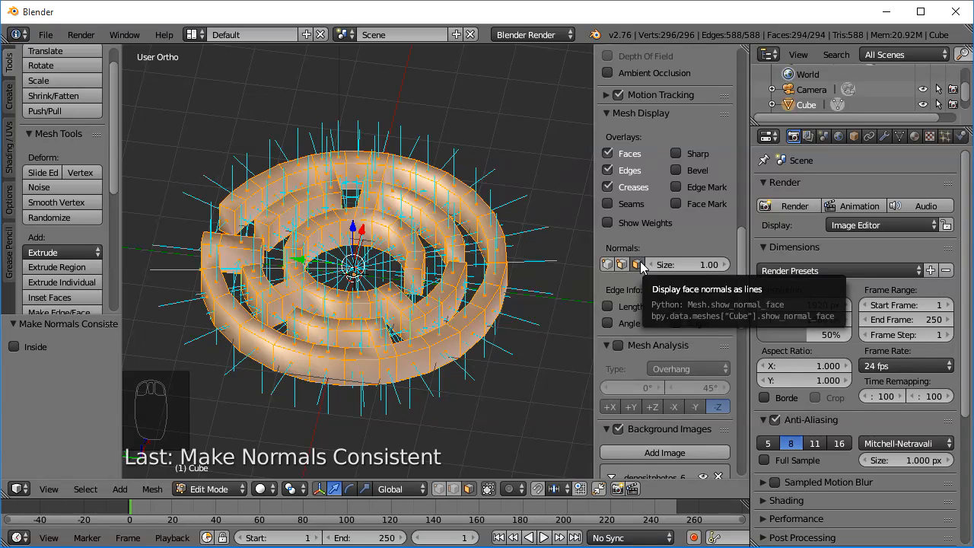
scroll(440, 219, up, 2)
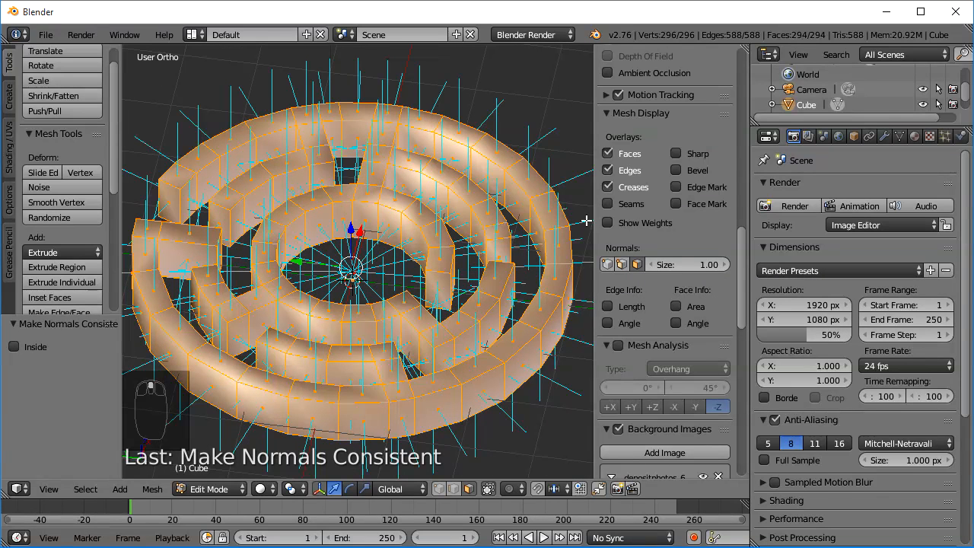
Turn off the face normals display and hide both side regions of the 3D view.
click(638, 264)
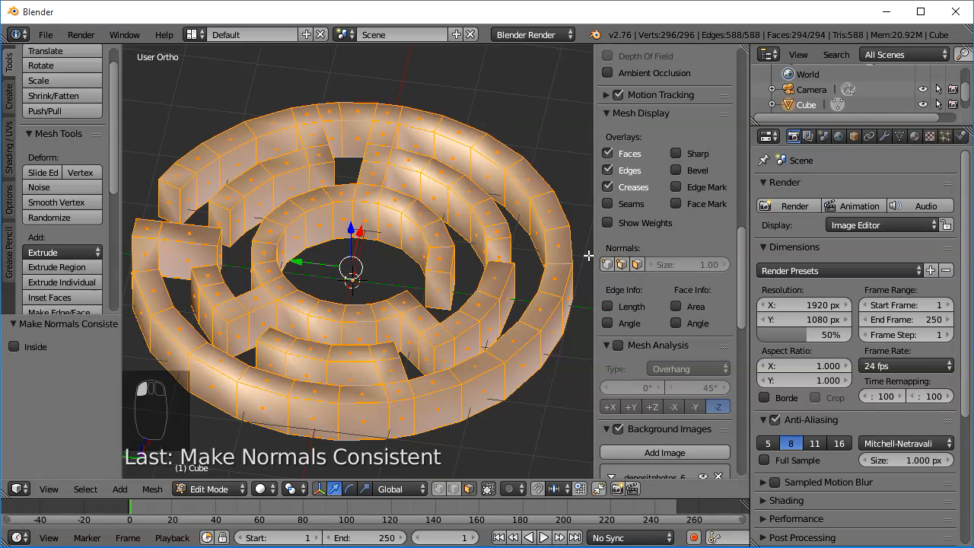
key(n)
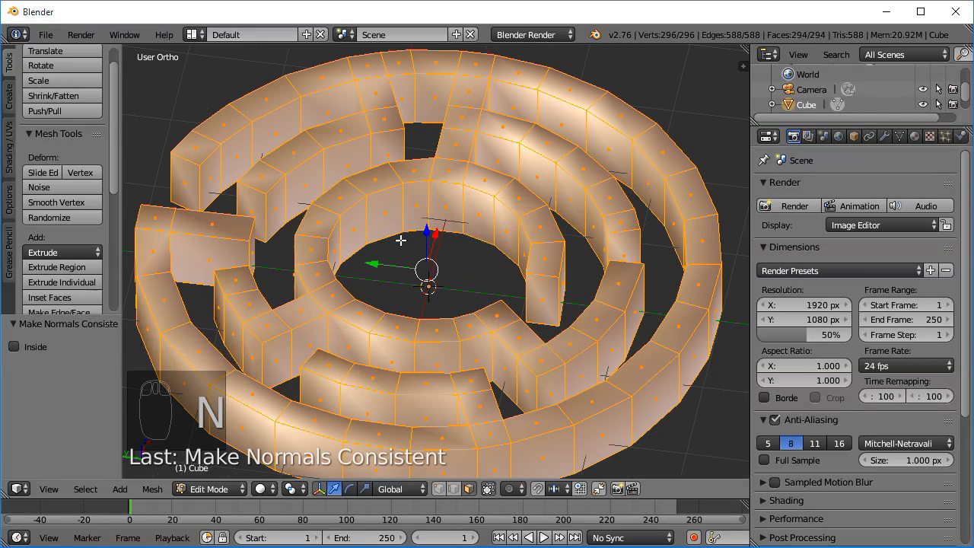
key(t)
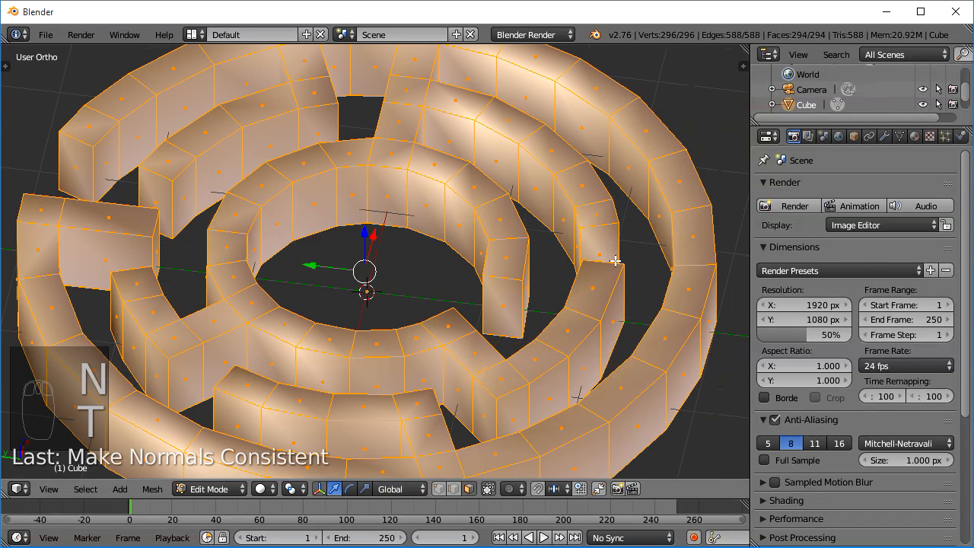
scroll(604, 262, down, 2)
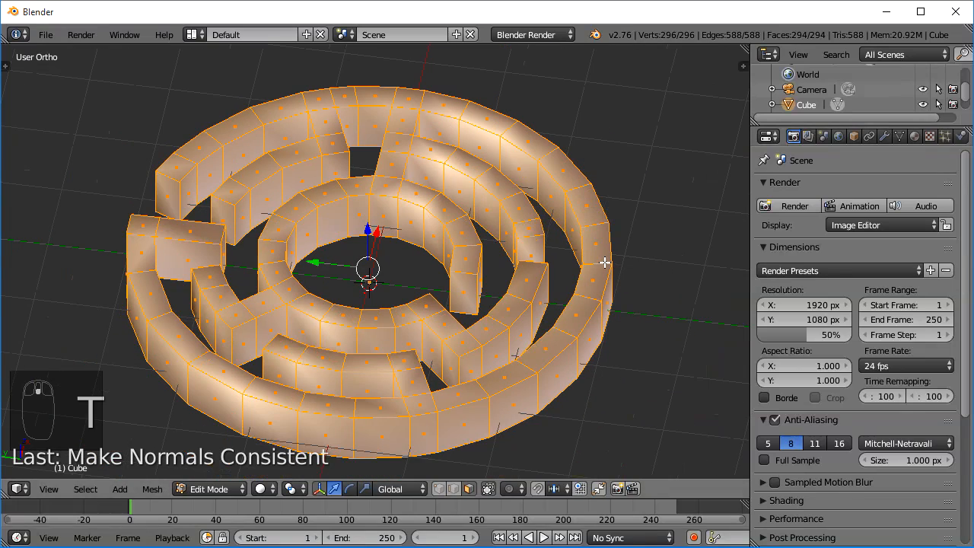
Widen the properties editor further and check the maze in Object Mode, returning to Edit Mode.
click(744, 253)
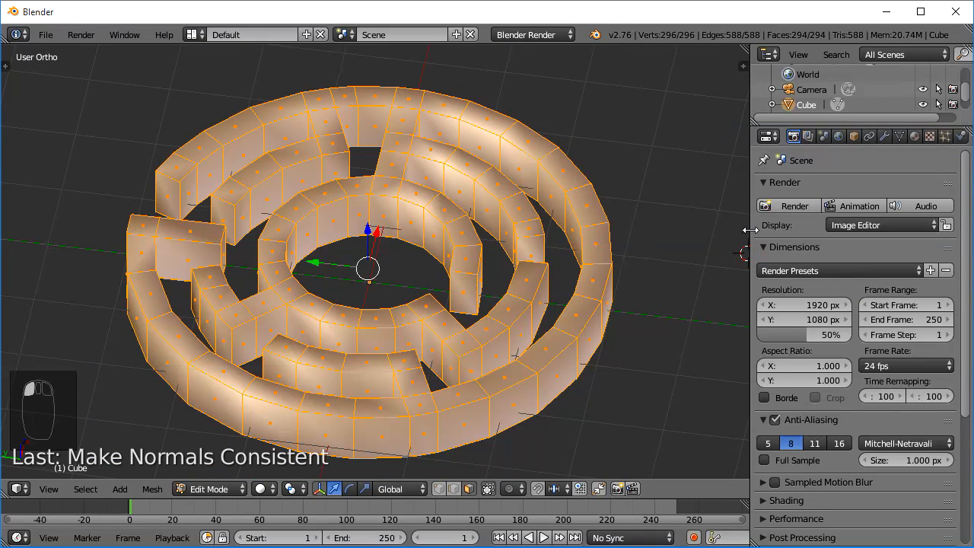
drag(750, 230, 625, 230)
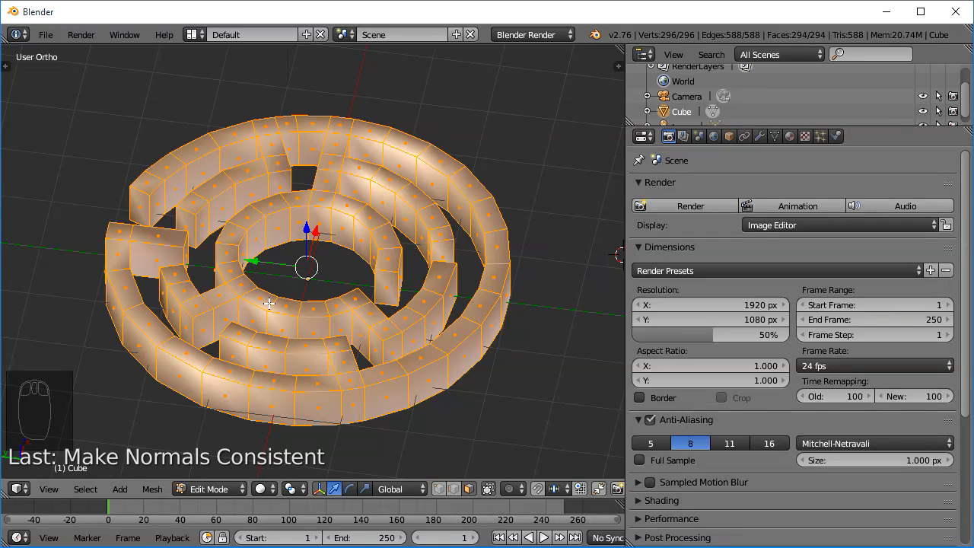
key(Tab)
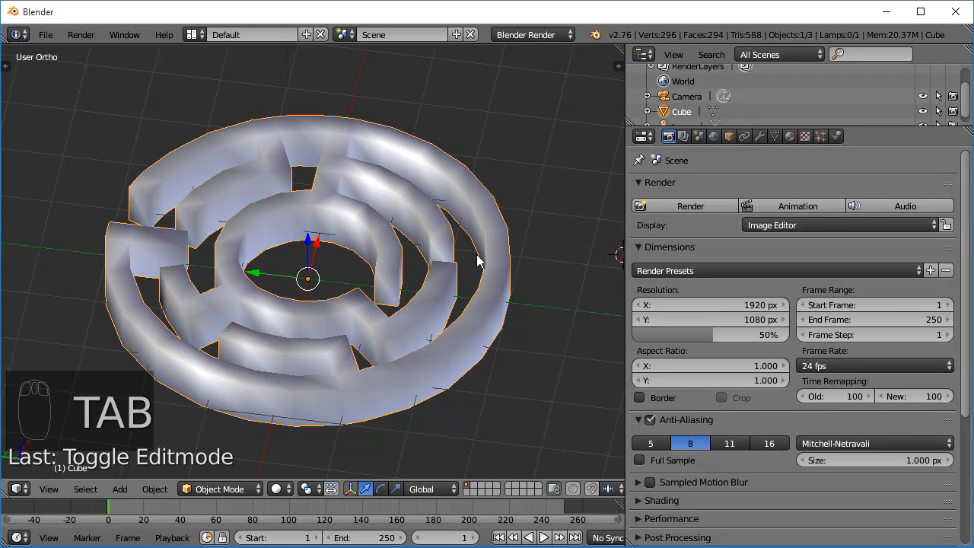
key(Tab)
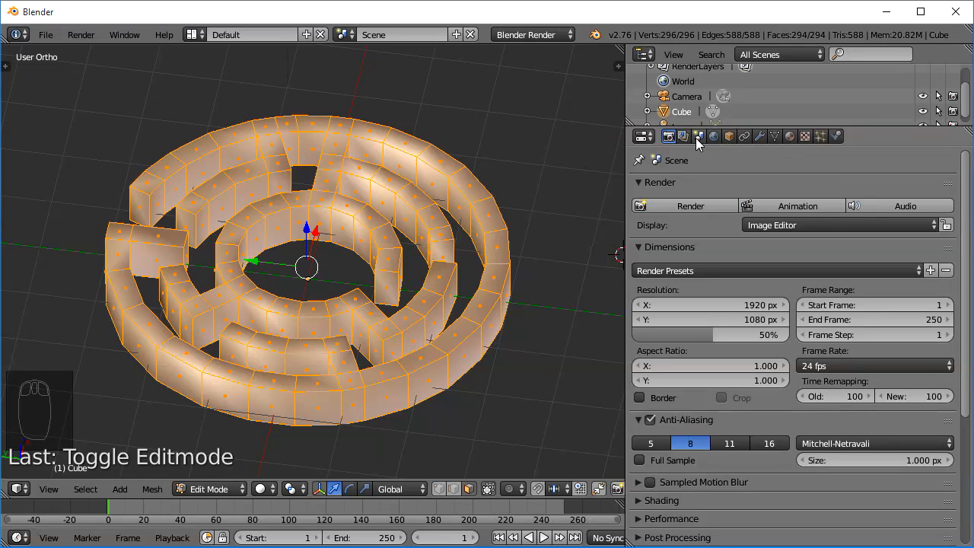
Add a Subdivision Surface modifier to the maze object.
click(759, 137)
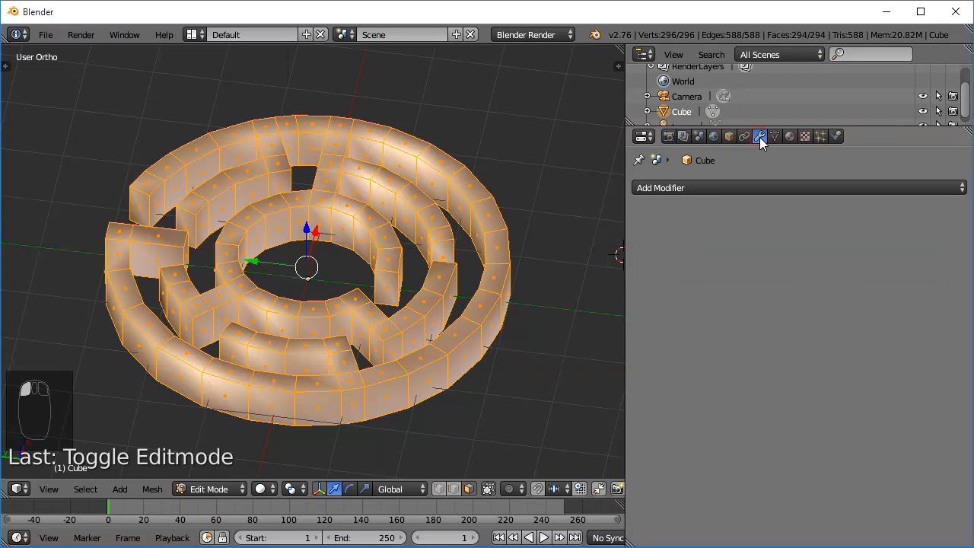
click(728, 187)
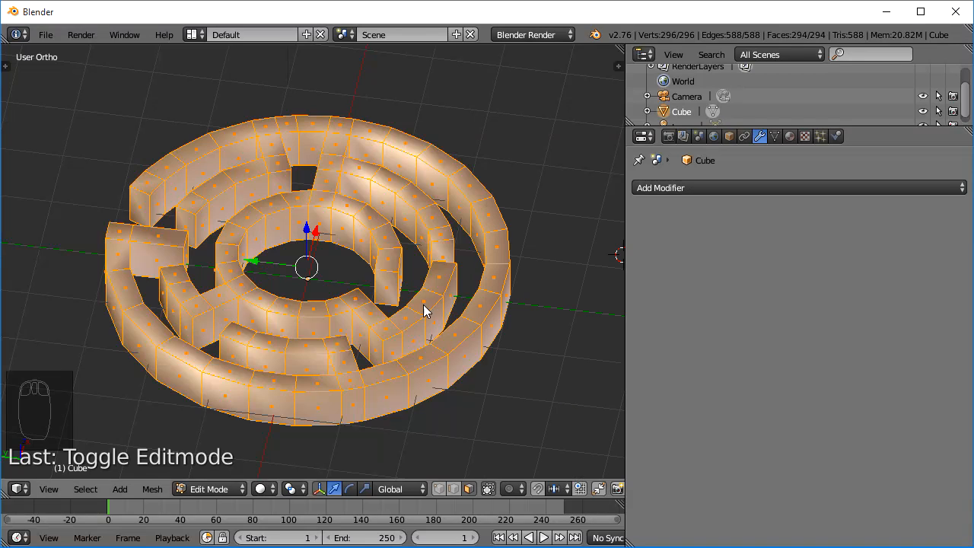
click(706, 187)
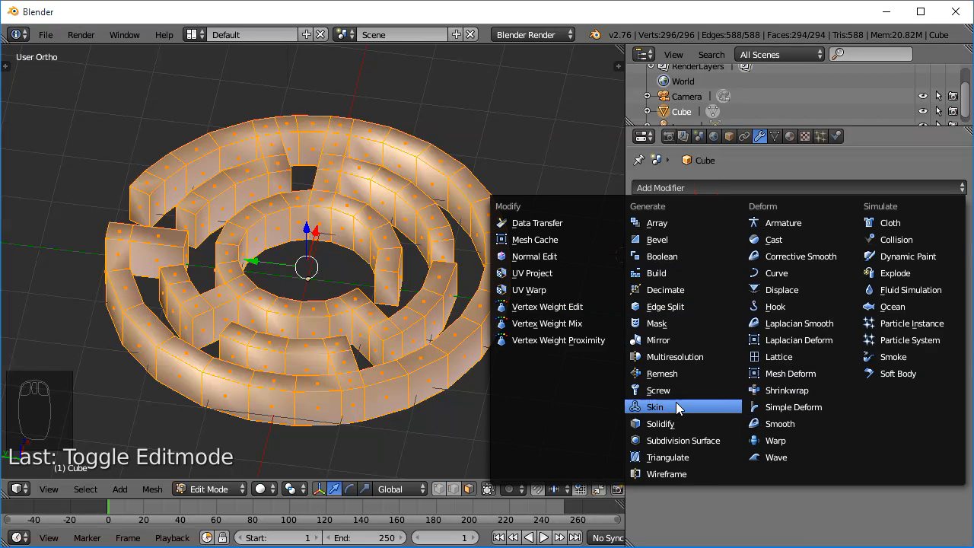
click(678, 447)
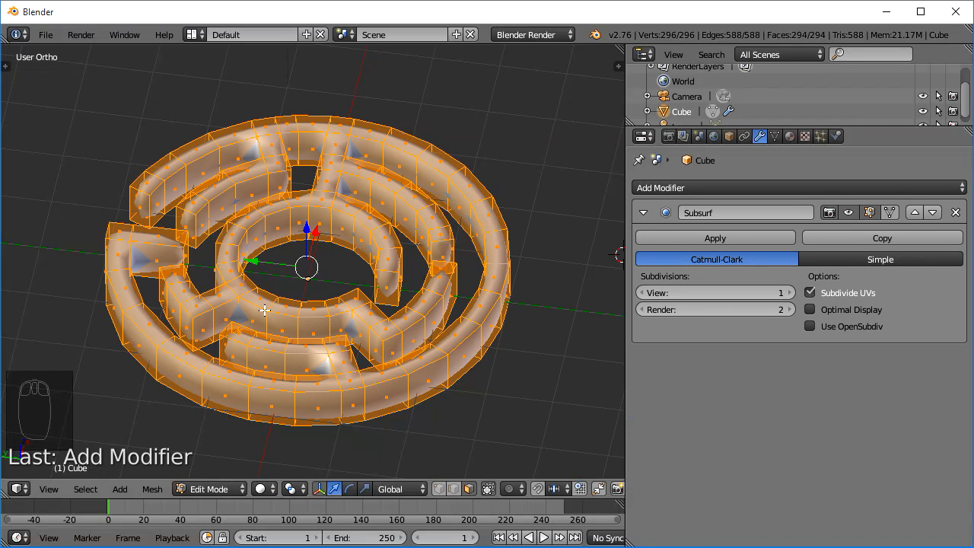
scroll(236, 292, up, 2)
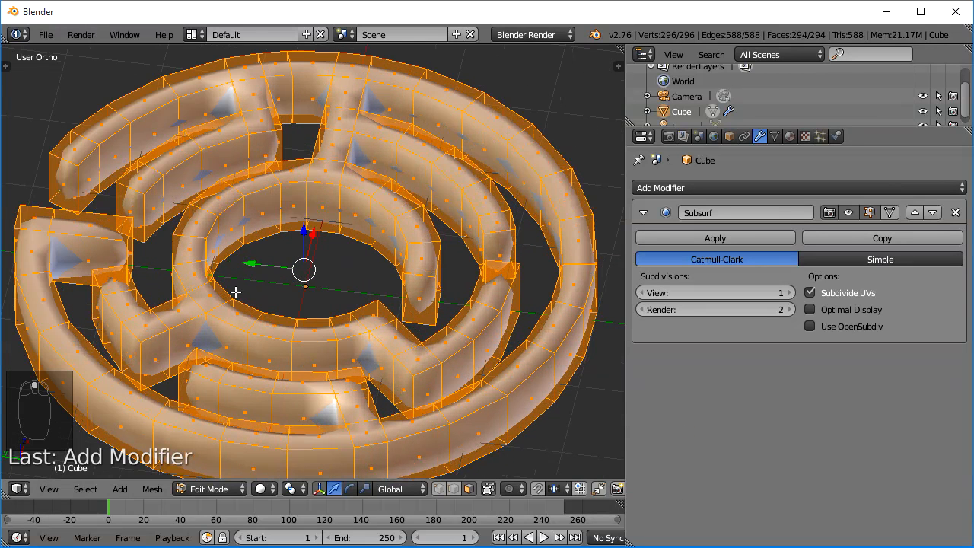
scroll(236, 292, down, 1)
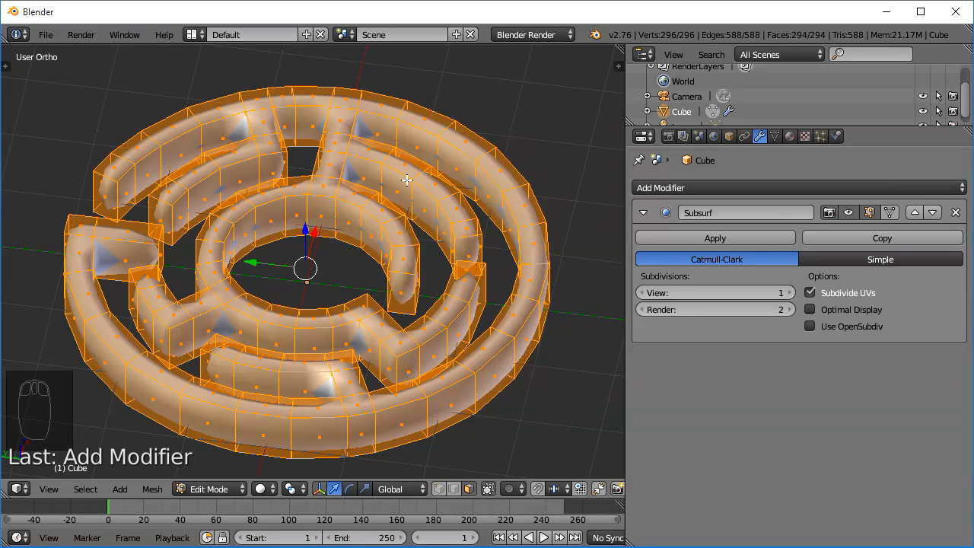
Try the Subdivision Surface modifier with 3 view subdivisions, returning the level to 1.
click(788, 292)
click(788, 292)
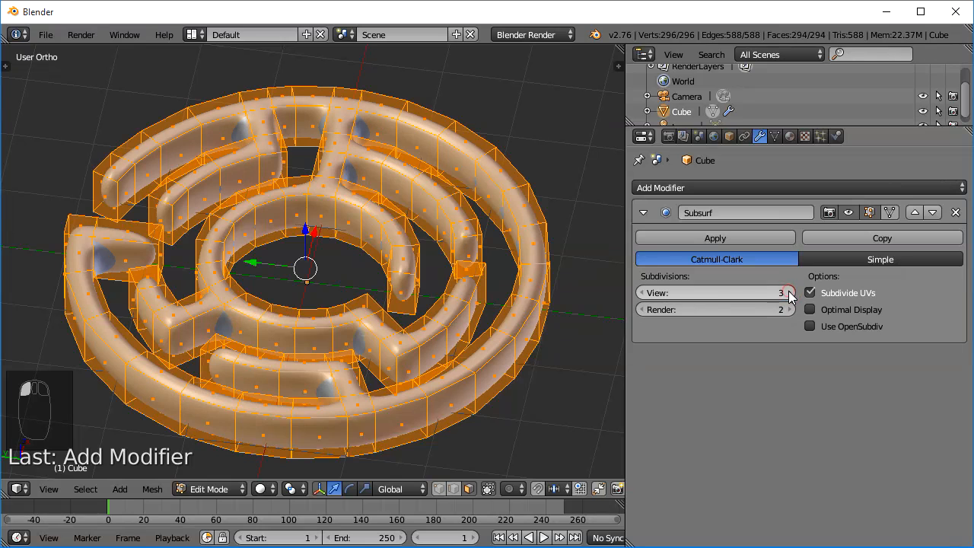
click(646, 295)
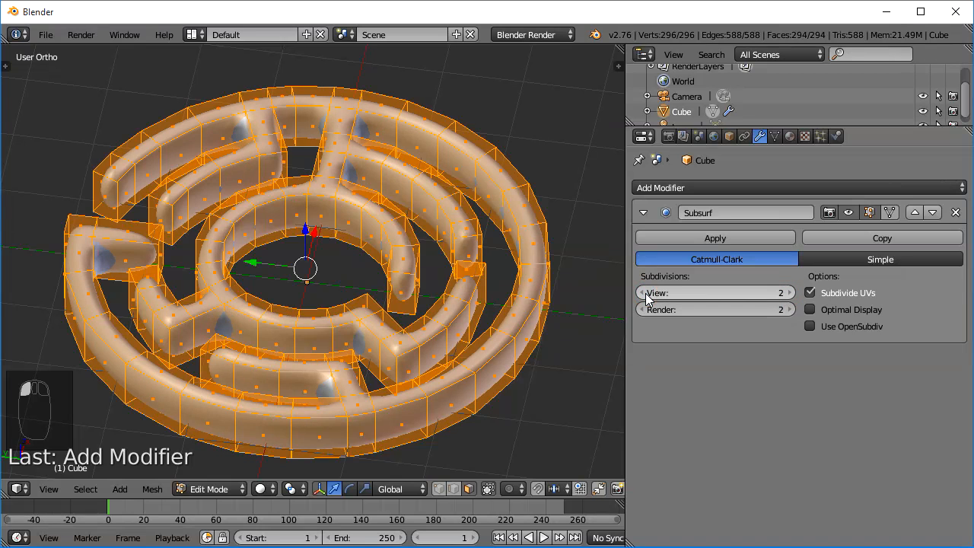
click(646, 295)
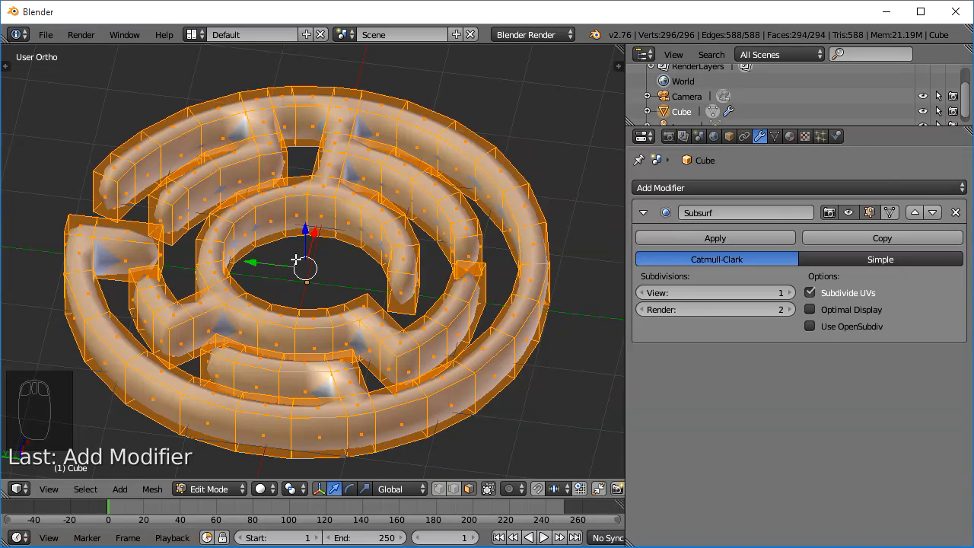
Examine the rounding of the maze walls in Object Mode, both close up and from above.
key(Tab)
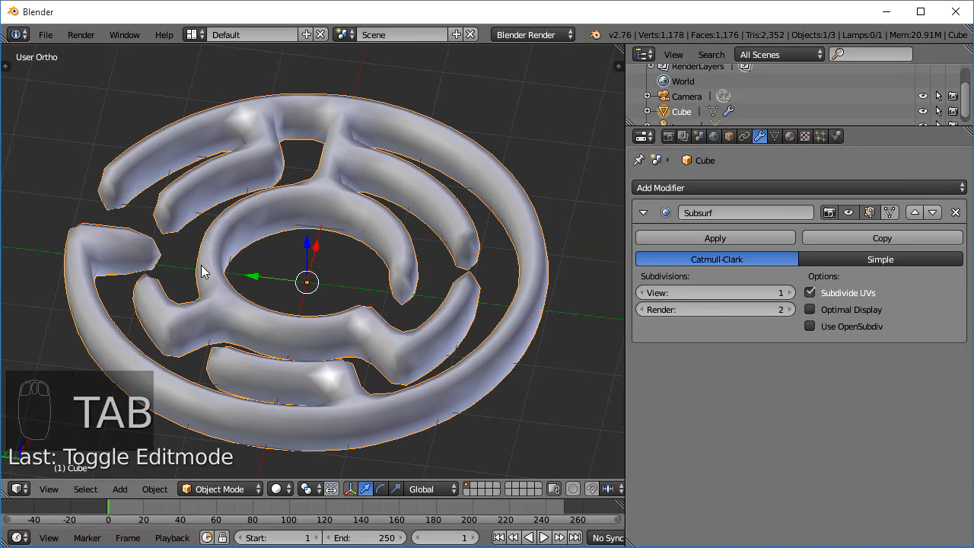
middle_drag(202, 270, 178, 279)
scroll(195, 266, up, 3)
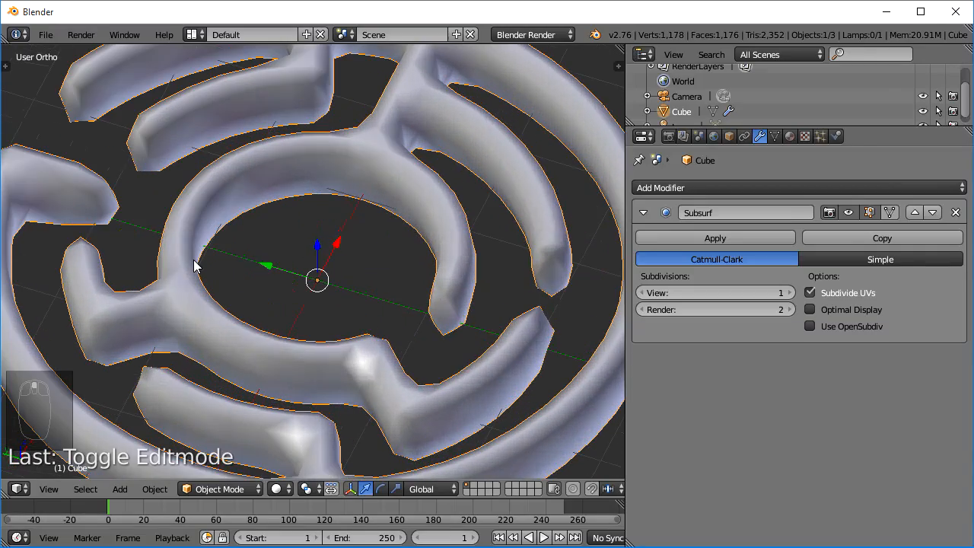
middle_drag(354, 270, 353, 303)
scroll(355, 305, down, 3)
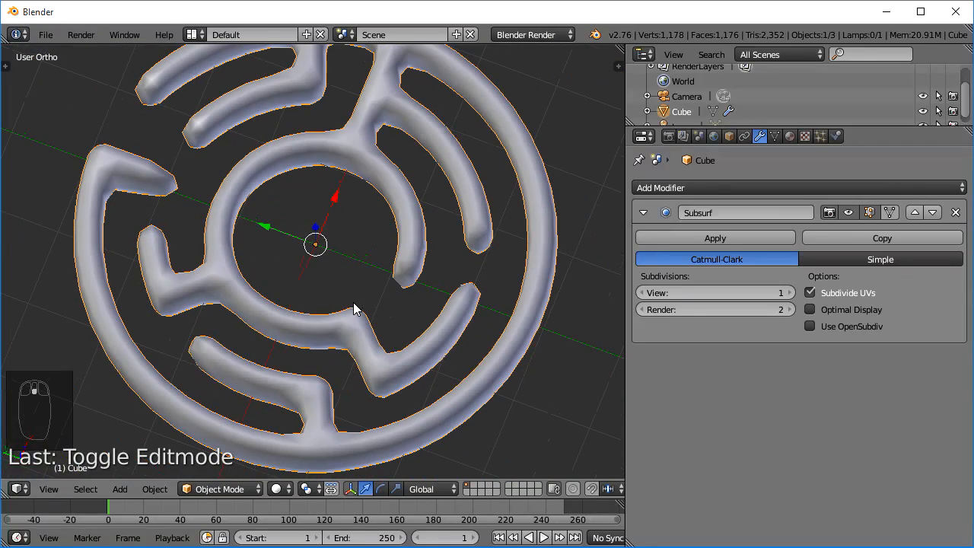
Return to Edit Mode and widen the 3D view by narrowing the properties editor.
key(Tab)
middle_drag(265, 332, 430, 228)
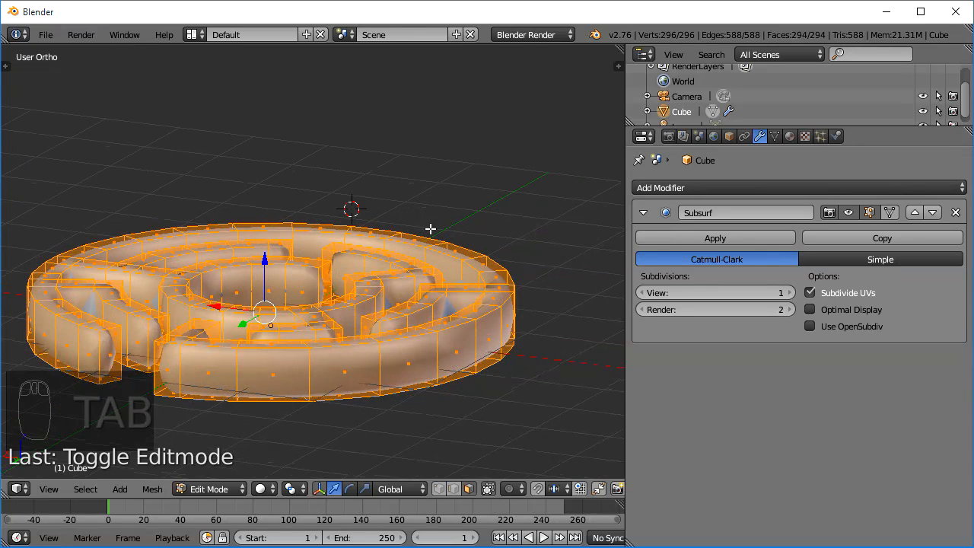
middle_drag(267, 289, 329, 311)
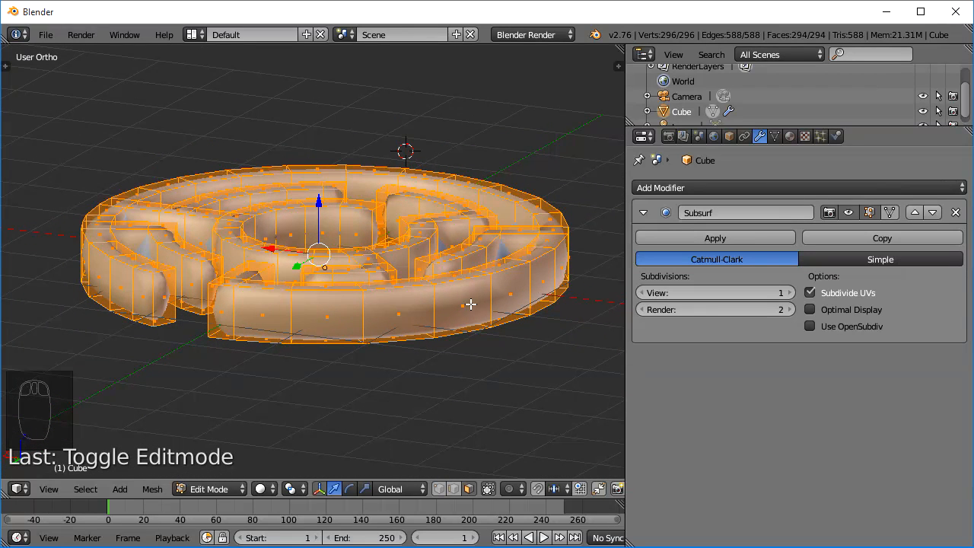
scroll(285, 318, up, 5)
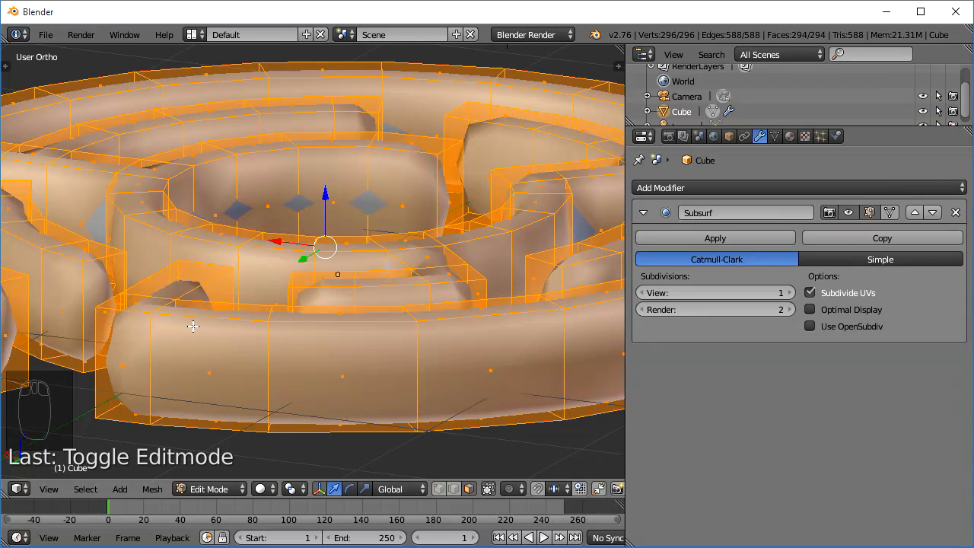
scroll(193, 327, down, 2)
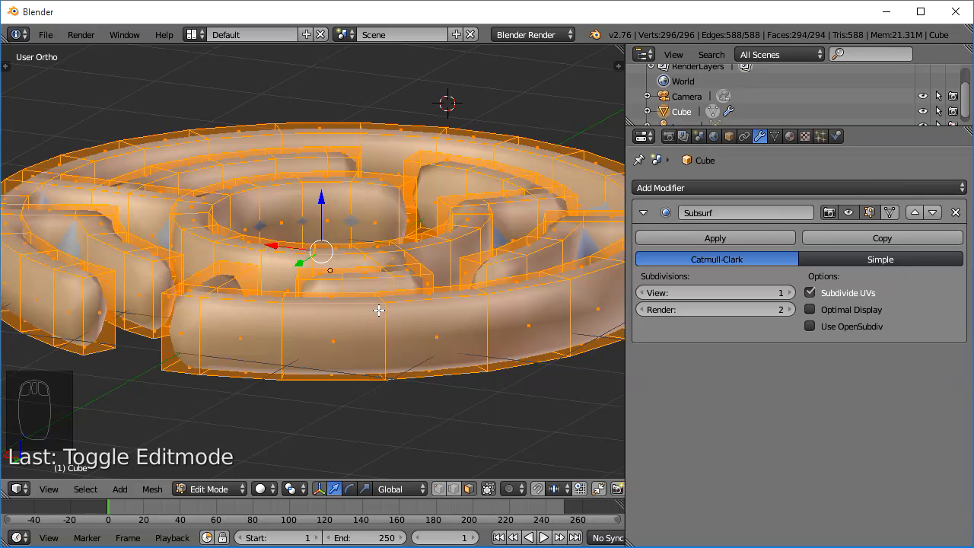
scroll(374, 322, up, 1)
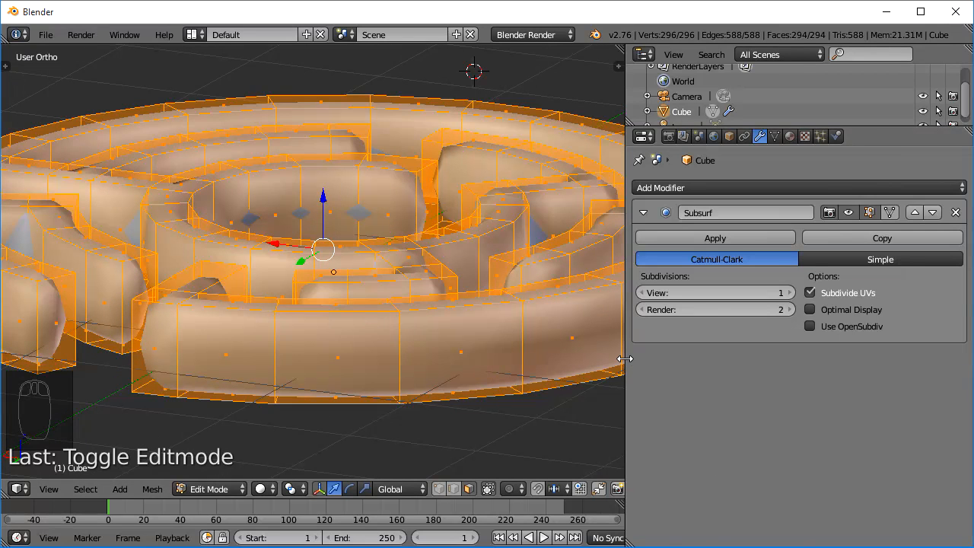
drag(628, 366, 856, 367)
scroll(686, 312, down, 2)
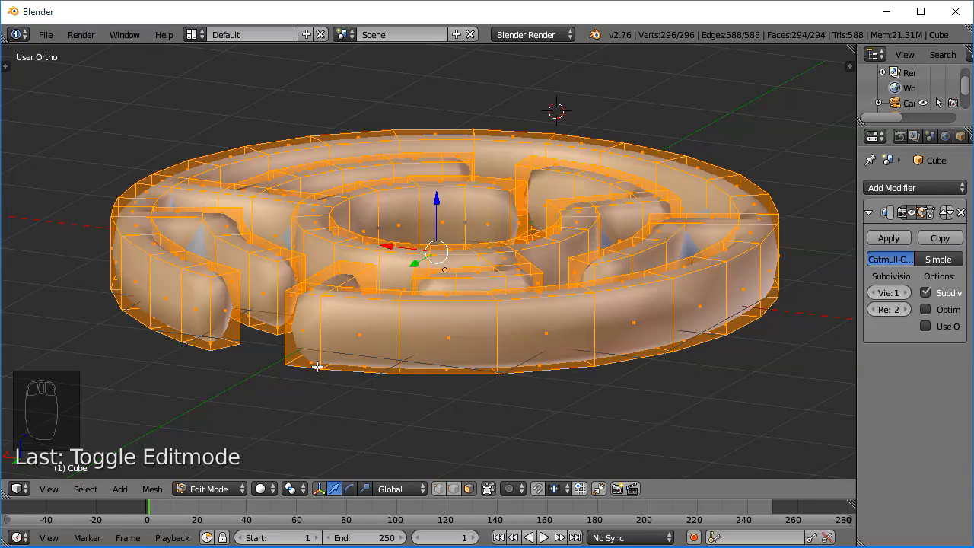
key(ctrl+r)
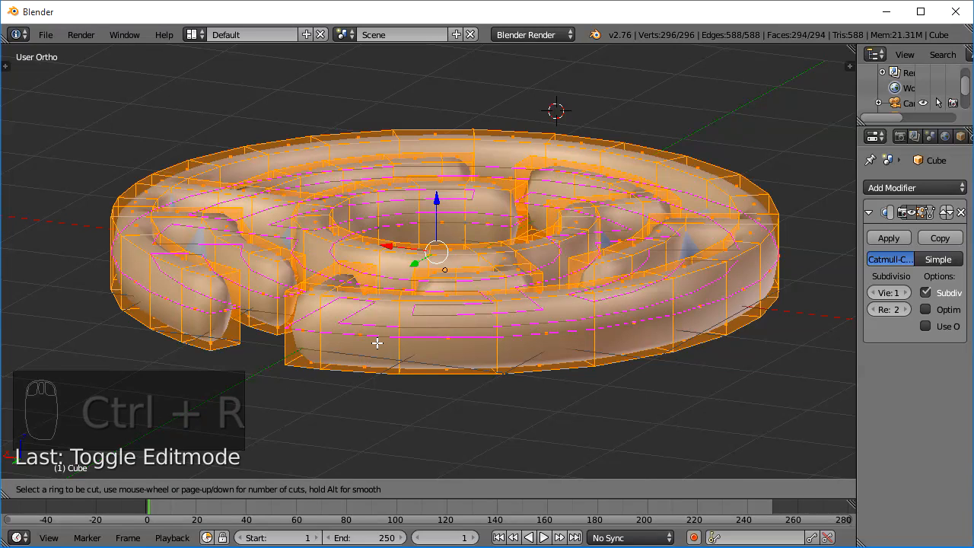
scroll(376, 344, up, 1)
scroll(377, 343, down, 1)
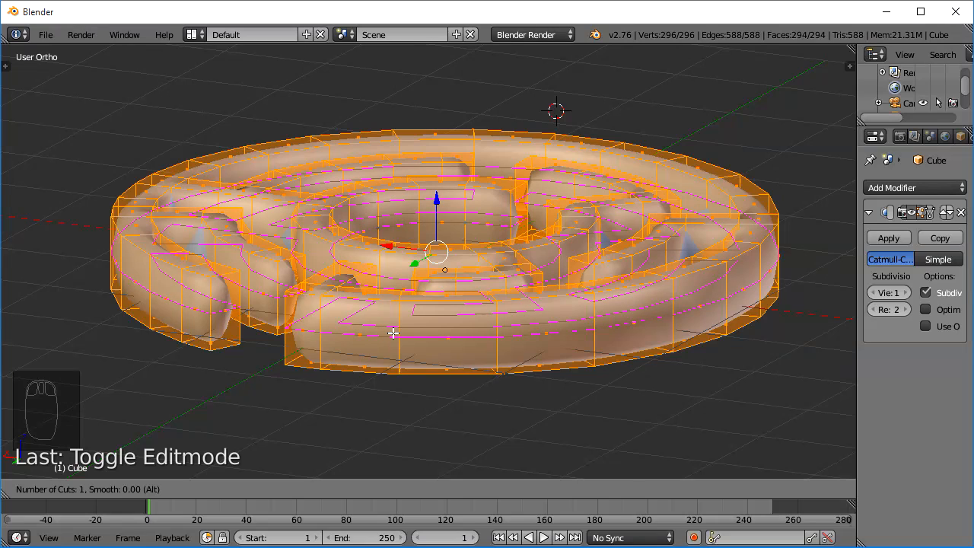
key(Escape)
Add a horizontal loop cut around the maze walls and slide it close to the upper edge, by a factor of about 0.97.
scroll(392, 335, up, 8)
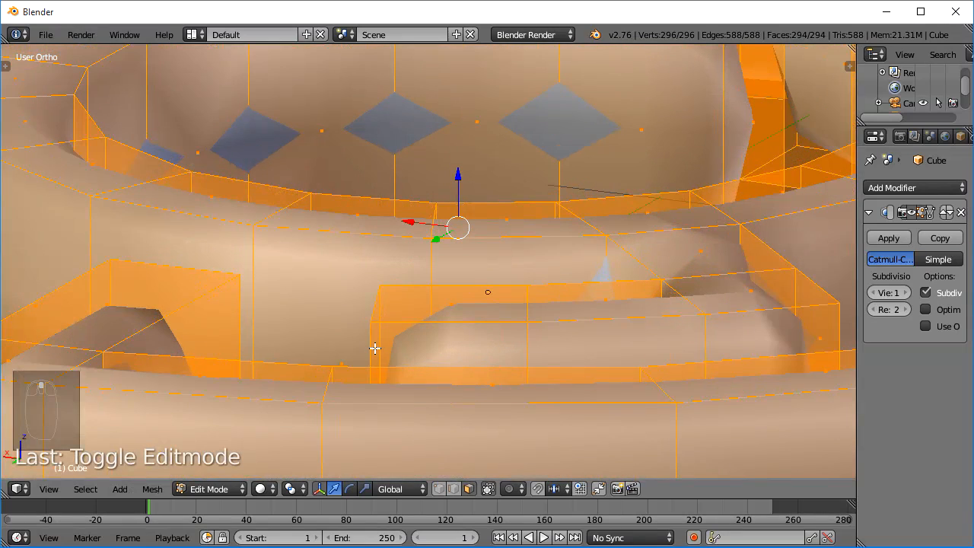
shift+middle_drag(375, 347, 497, 133)
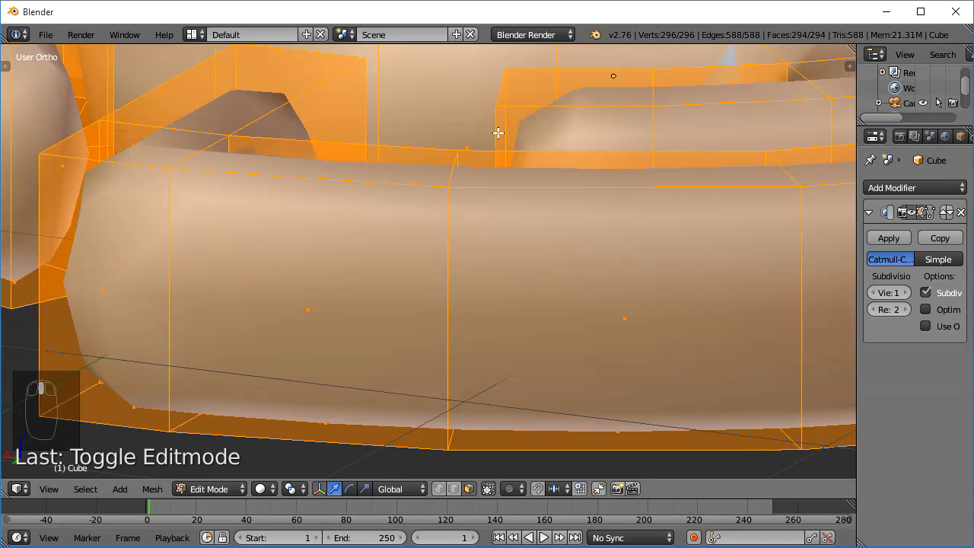
key(ctrl+r)
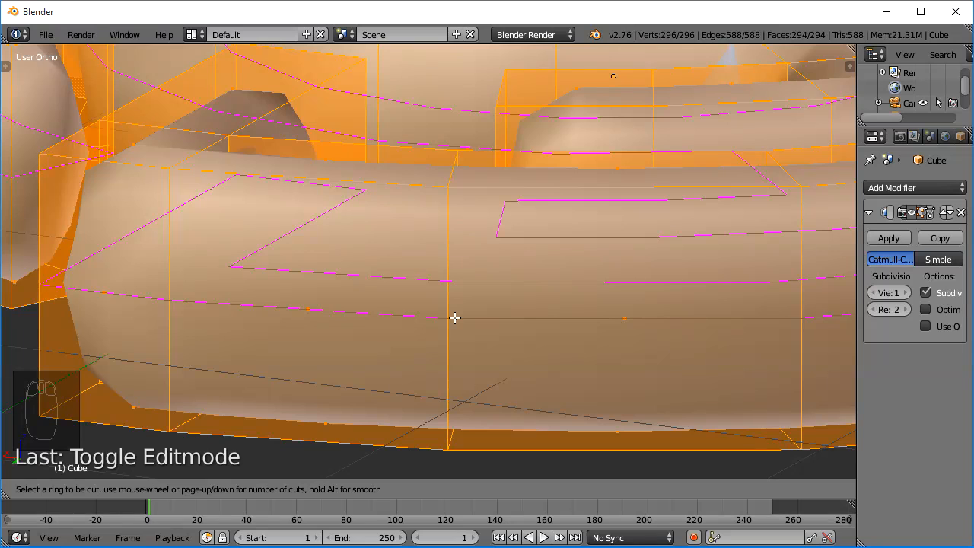
click(455, 318)
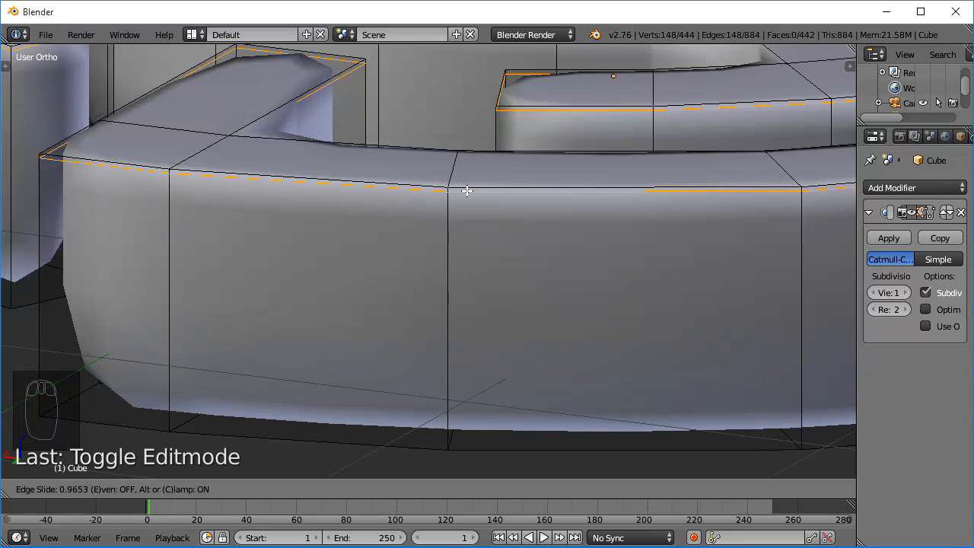
click(467, 190)
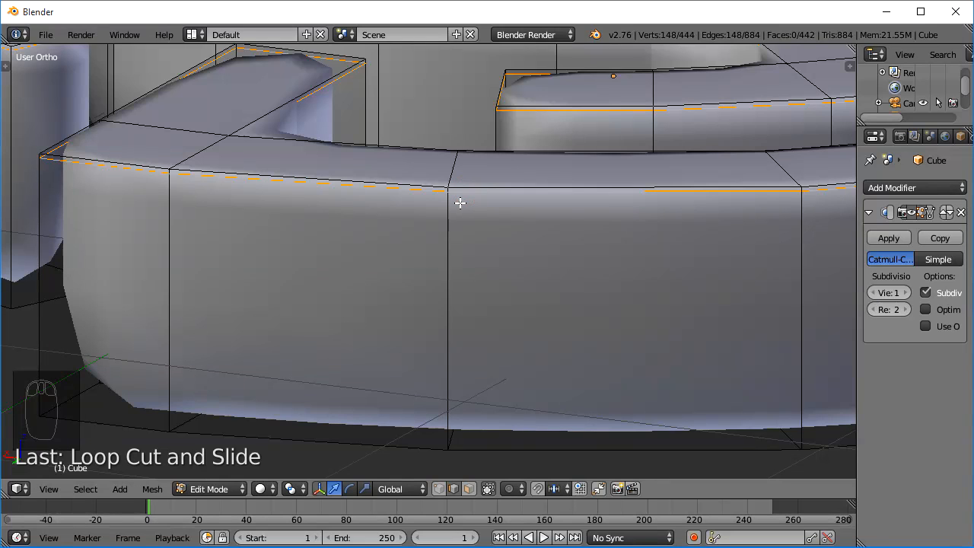
Add a second horizontal loop cut around the walls and slide it close to the bottom edge, by a factor of about -0.98.
key(ctrl+r)
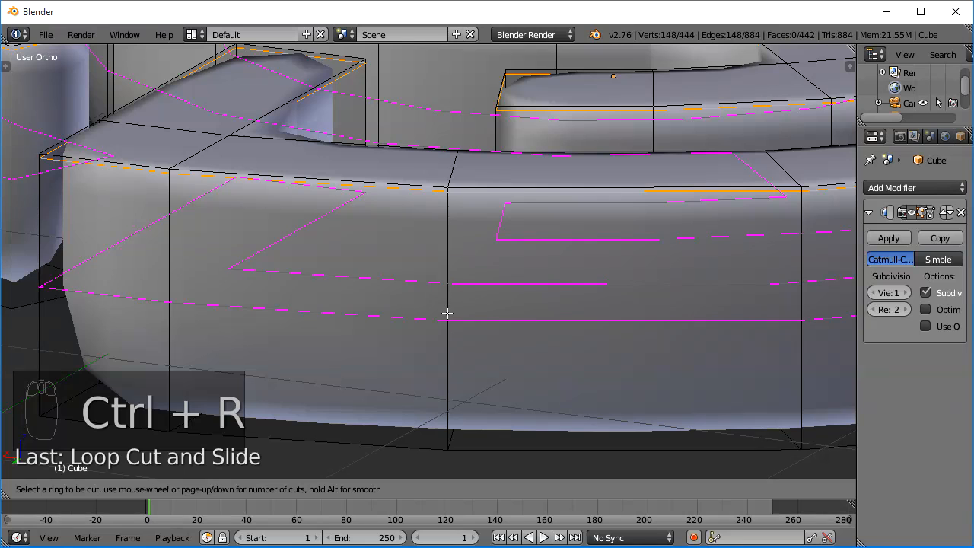
click(449, 314)
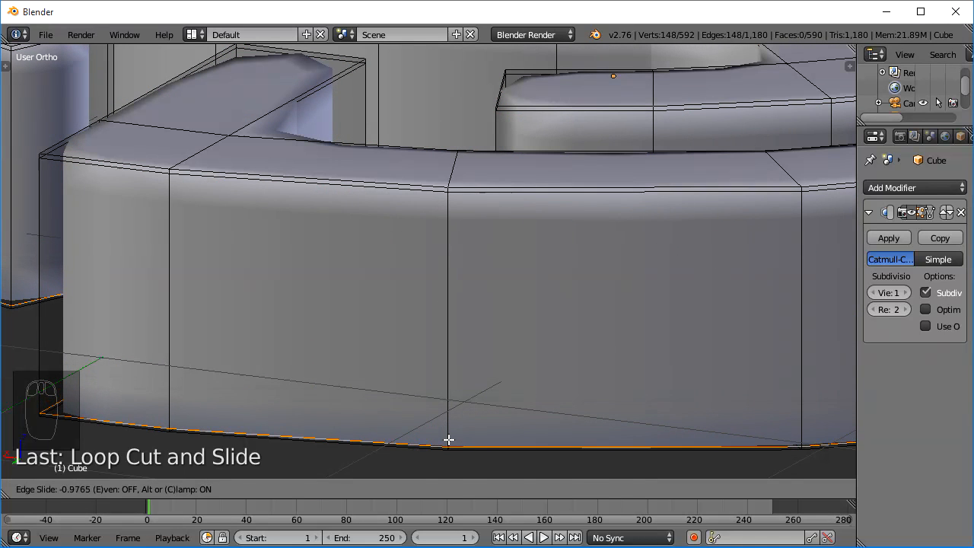
click(448, 439)
Examine the sharpened wall edges in Object Mode, then the rounded free ends of the inner walls.
middle_drag(176, 272, 202, 259)
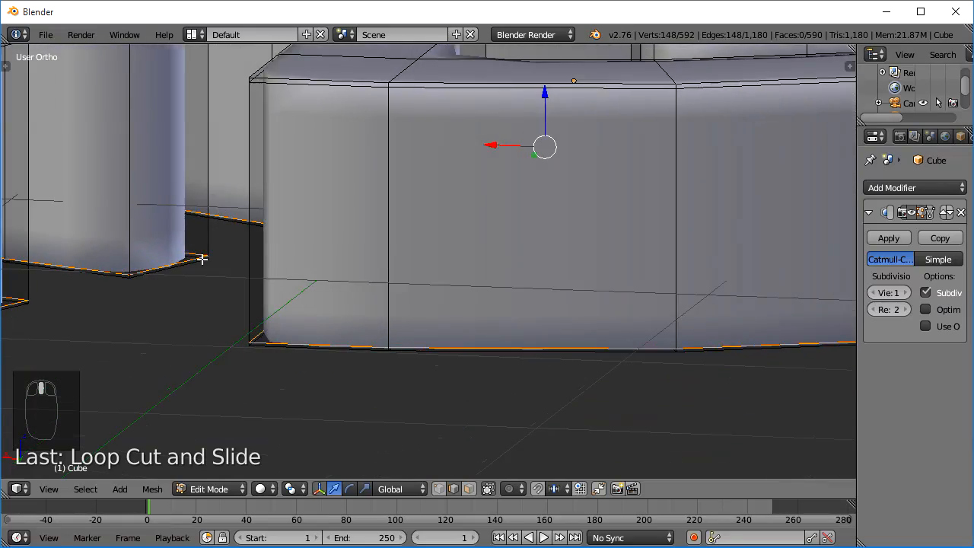
scroll(183, 269, down, 8)
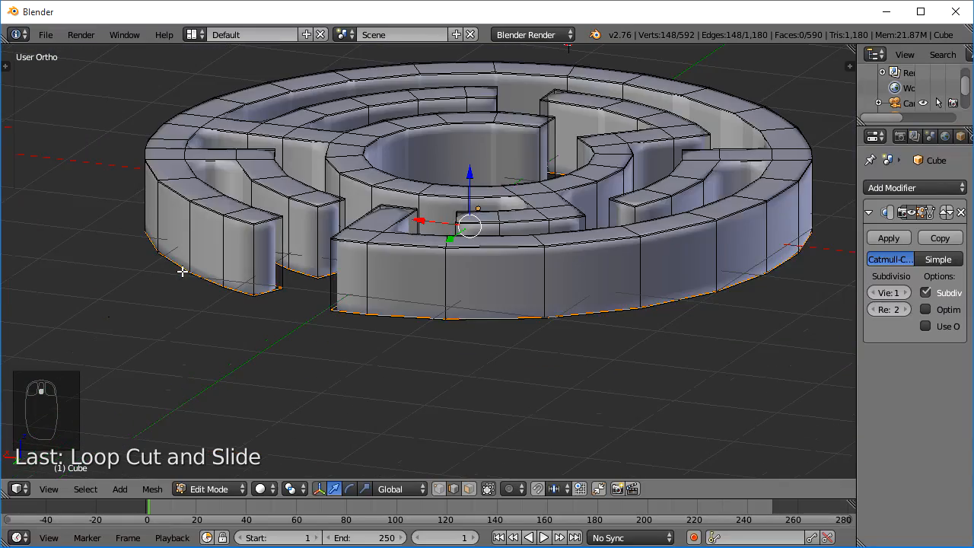
scroll(183, 271, down, 1)
key(Tab)
scroll(301, 209, down, 1)
middle_drag(296, 222, 606, 313)
scroll(301, 209, up, 1)
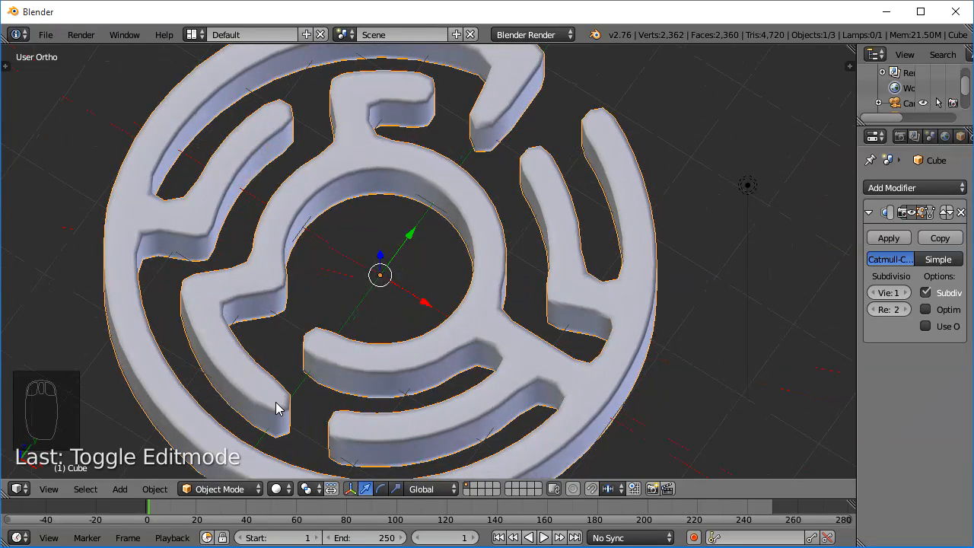
scroll(276, 409, up, 2)
shift+middle_drag(270, 406, 505, 221)
scroll(504, 221, up, 2)
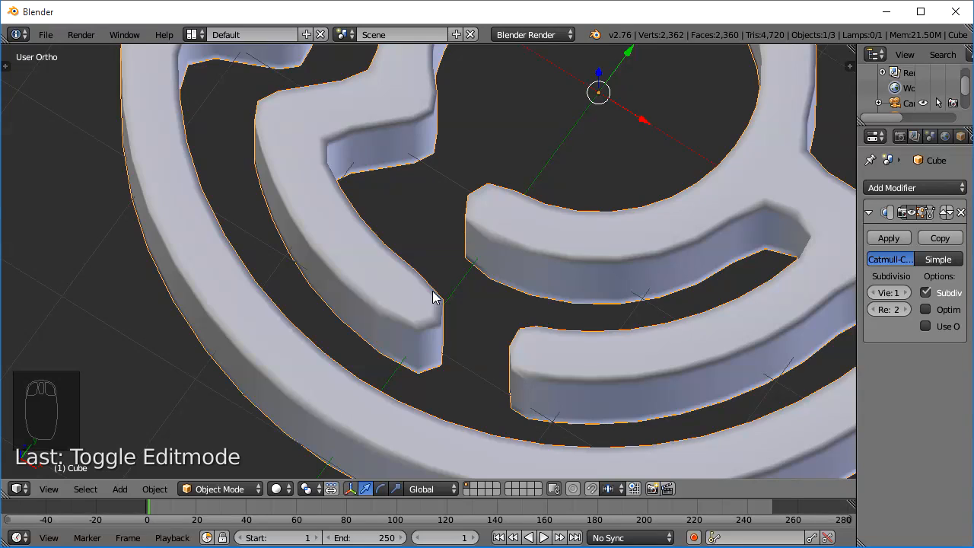
In Edit Mode, add a loop cut across the inner curved wall below the bend and slide it about -0.89 towards its free end.
key(Tab)
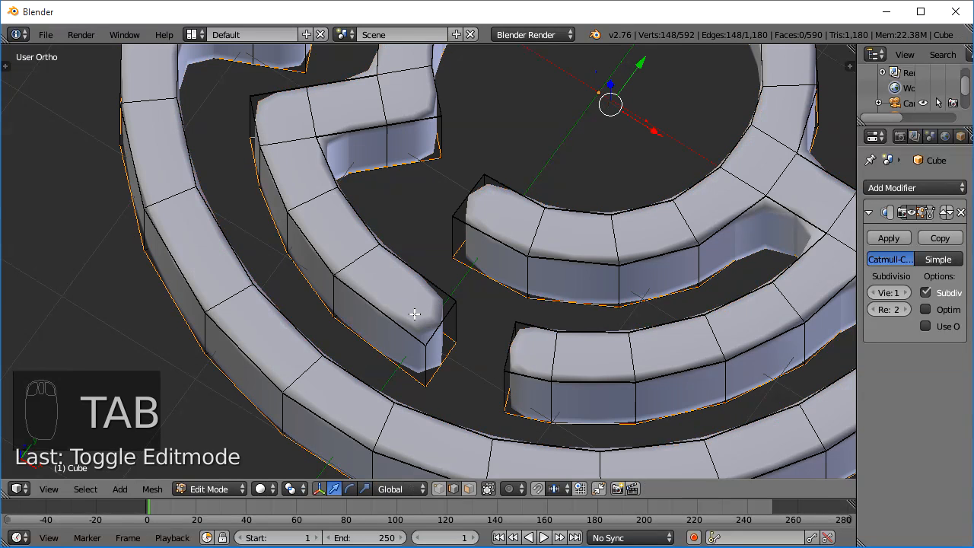
key(ctrl+r)
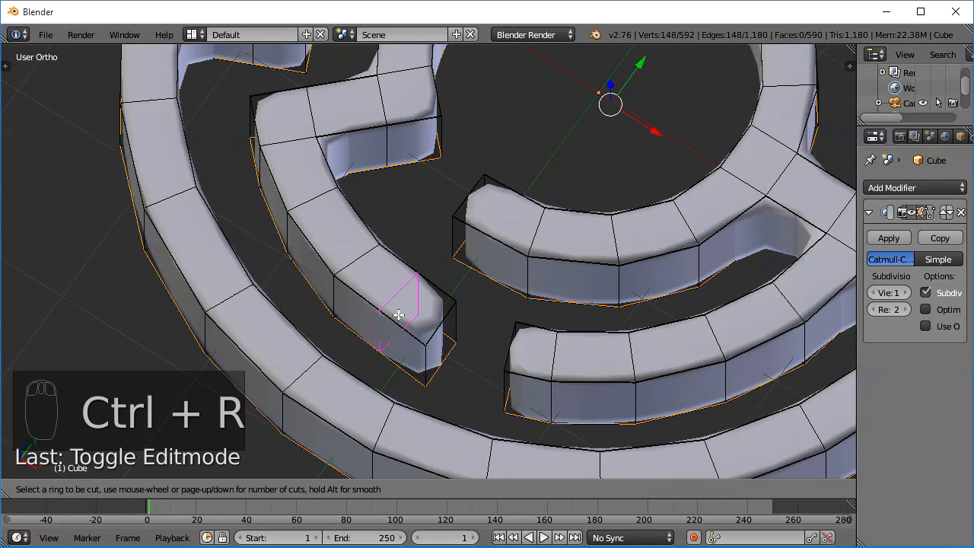
click(398, 313)
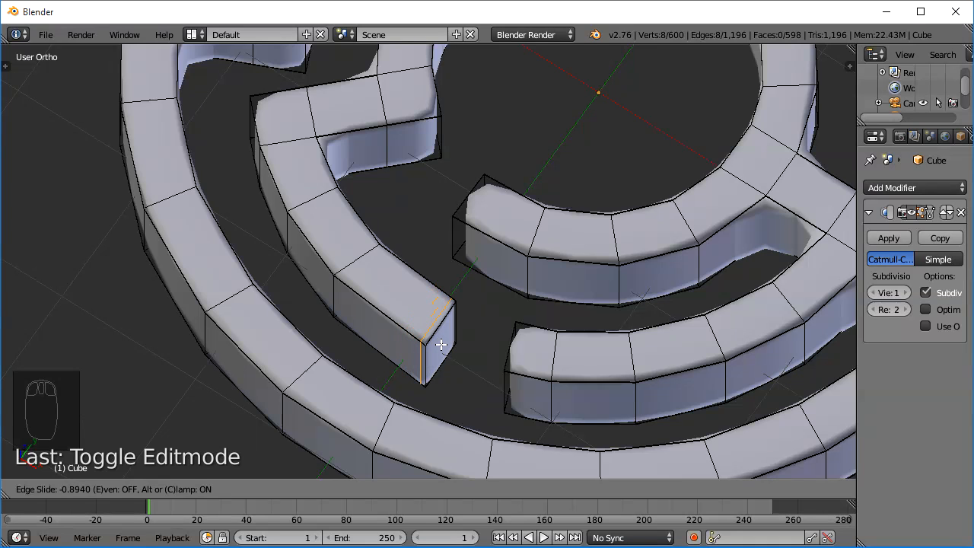
click(441, 345)
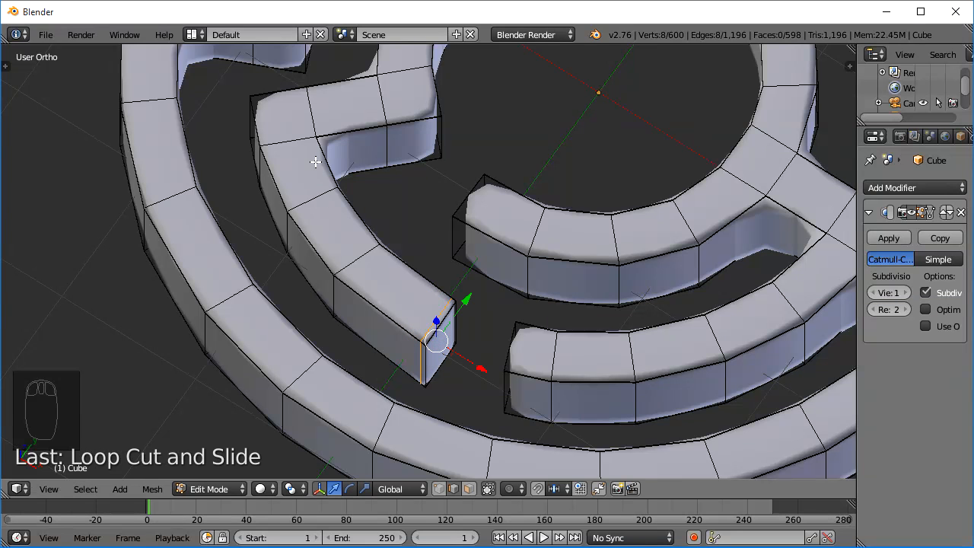
Add a loop cut across the inner curved wall just below the bend and slide it about 0.89 towards the bend.
middle_drag(315, 162, 317, 211)
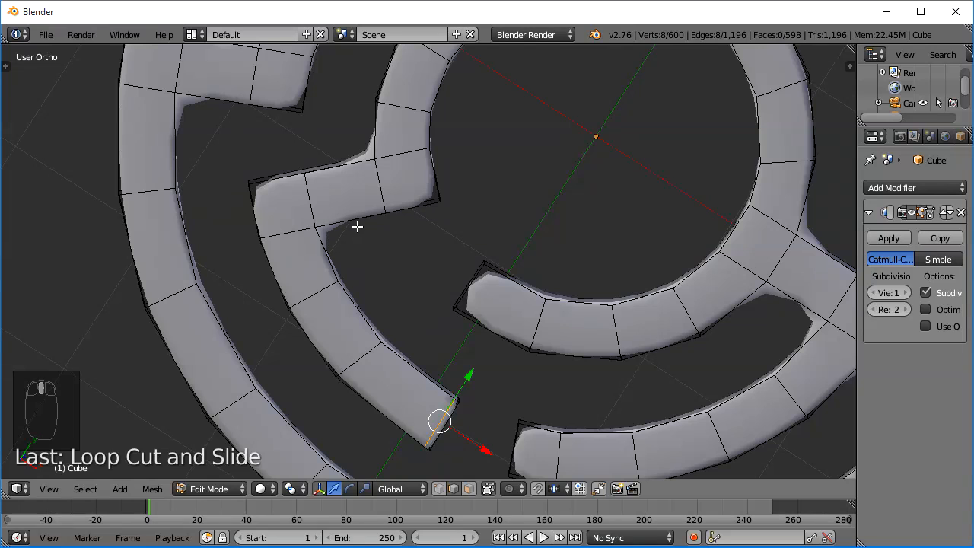
key(ctrl+r)
click(309, 257)
right_click(310, 257)
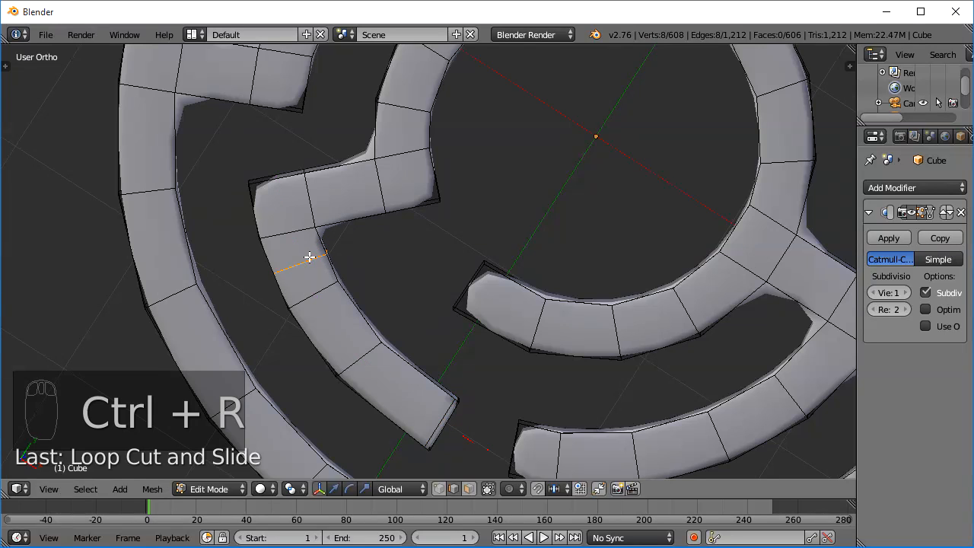
key(g)
key(g)
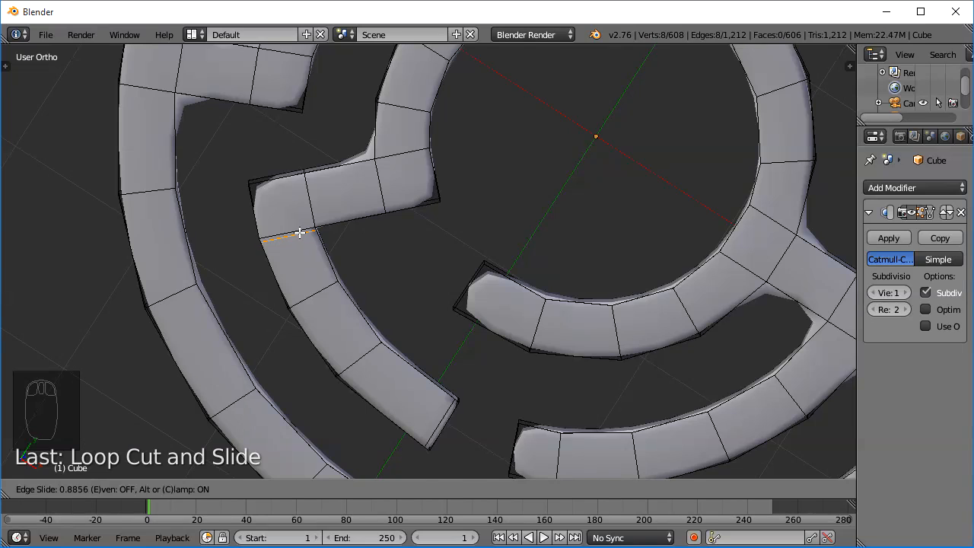
click(300, 233)
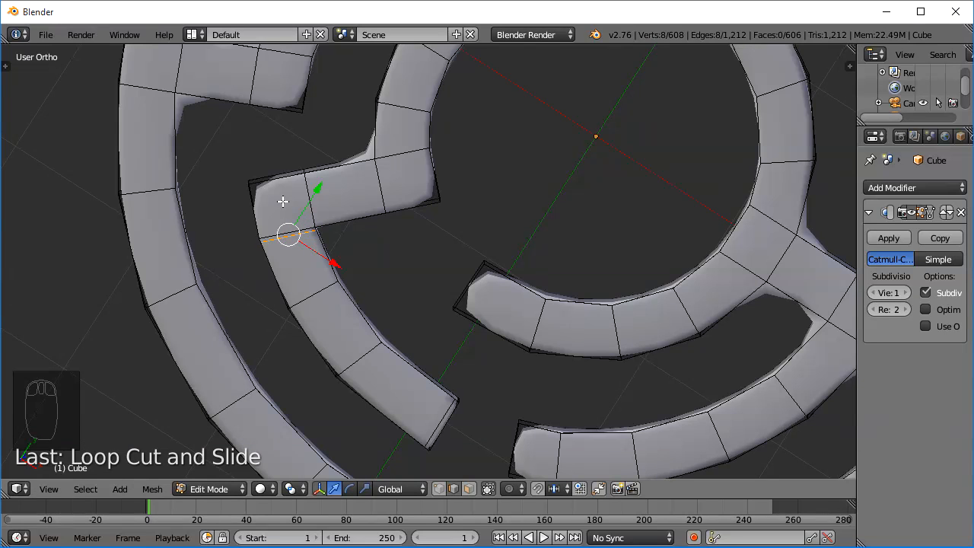
Add a lengthwise loop cut along the short connecting wall and slide it about 0.88 towards the edge on the opposite side from the curved wall.
key(ctrl+r)
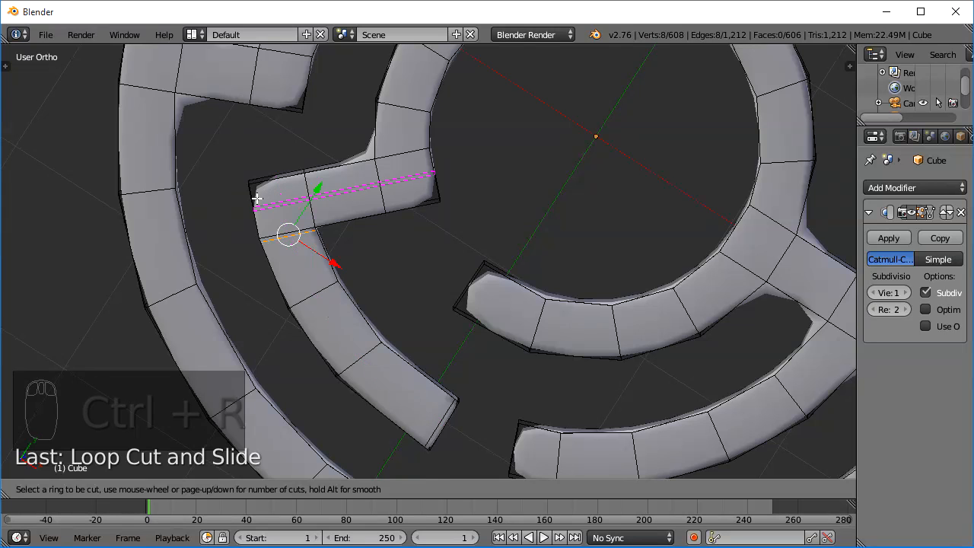
click(256, 195)
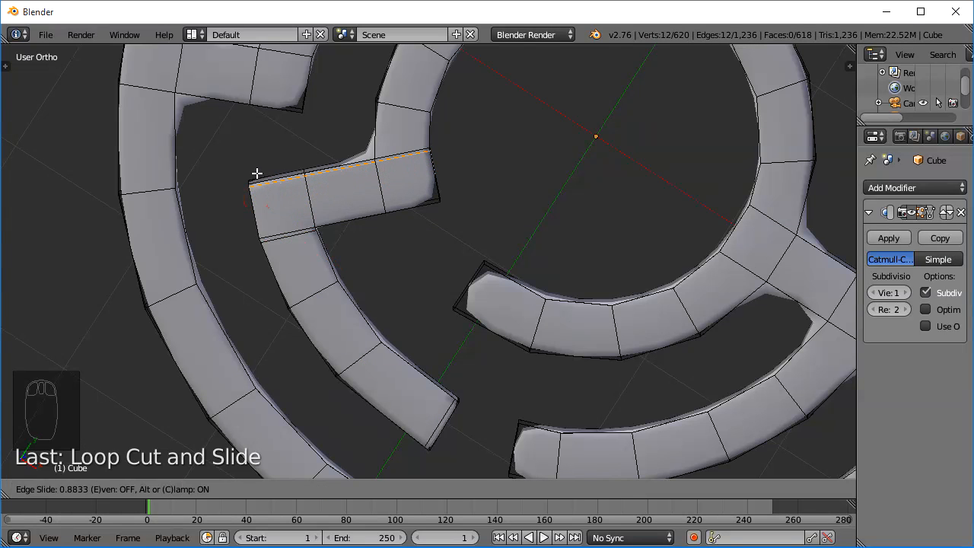
click(257, 174)
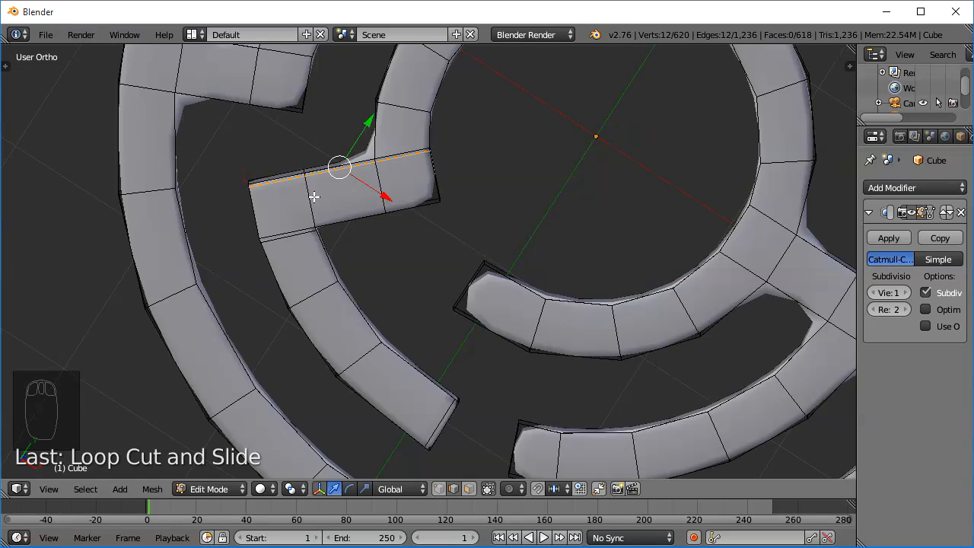
Add two loop cuts around the central ring, sliding one about -0.91 to its inner edge and the other about 0.83 to its outer edge.
key(ctrl+r)
click(411, 204)
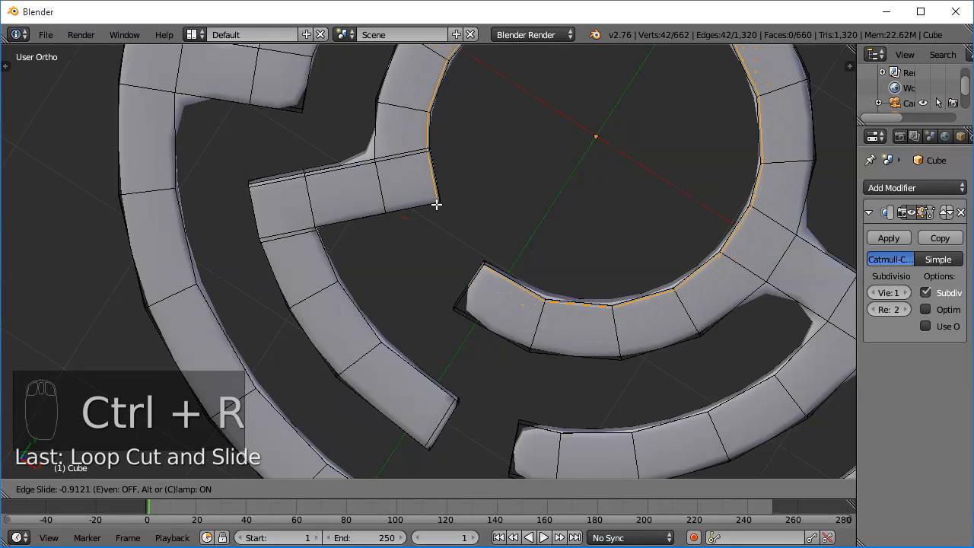
click(433, 204)
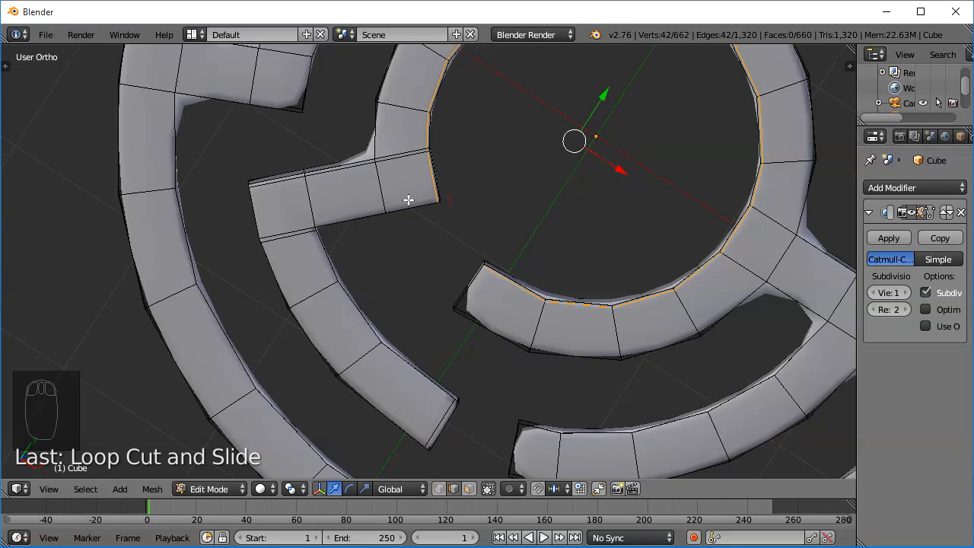
key(ctrl+r)
click(413, 199)
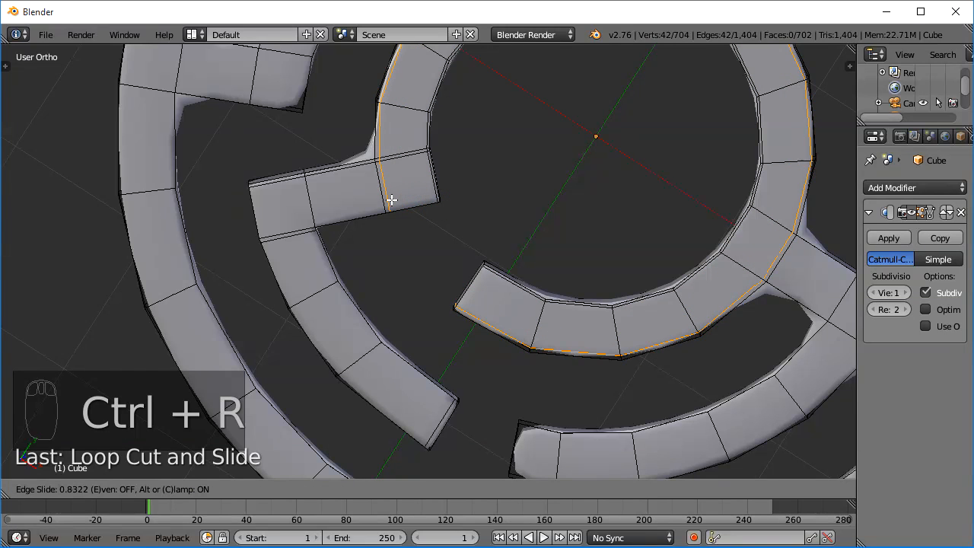
click(391, 200)
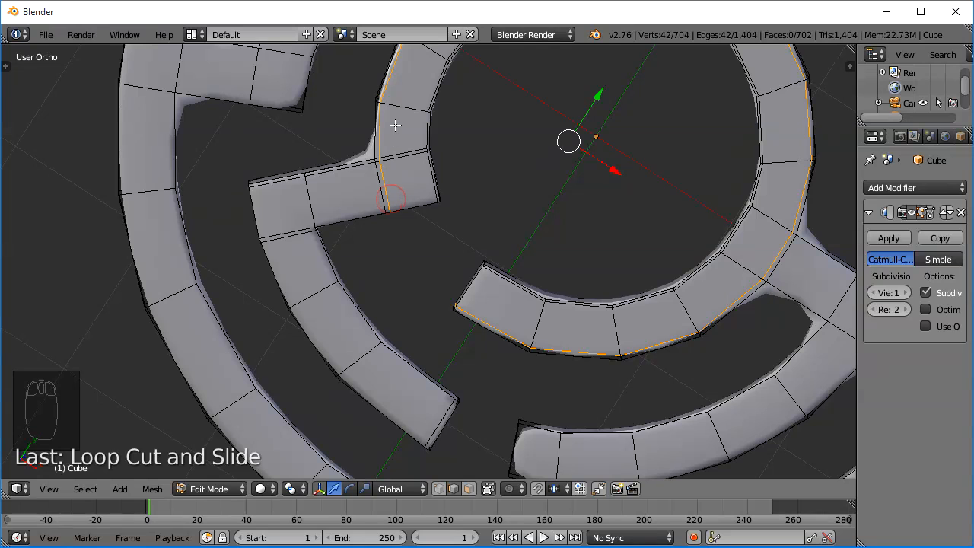
Add a loop cut across the central ring beside the connecting wall and slide it about -0.92 towards that junction.
key(ctrl+r)
click(388, 125)
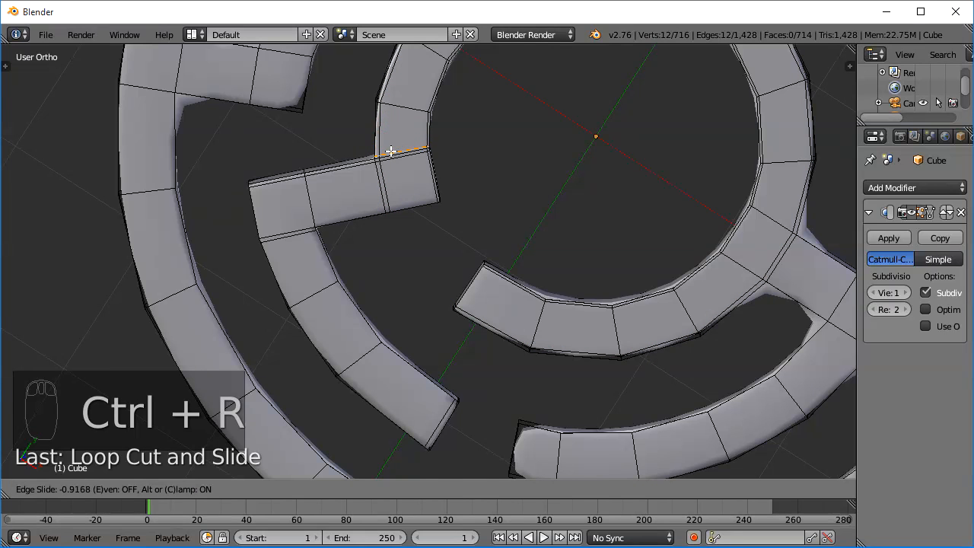
click(390, 151)
Widen the properties area and examine the sharpened inner walls from several angles, finishing in Object Mode.
scroll(400, 153, down, 6)
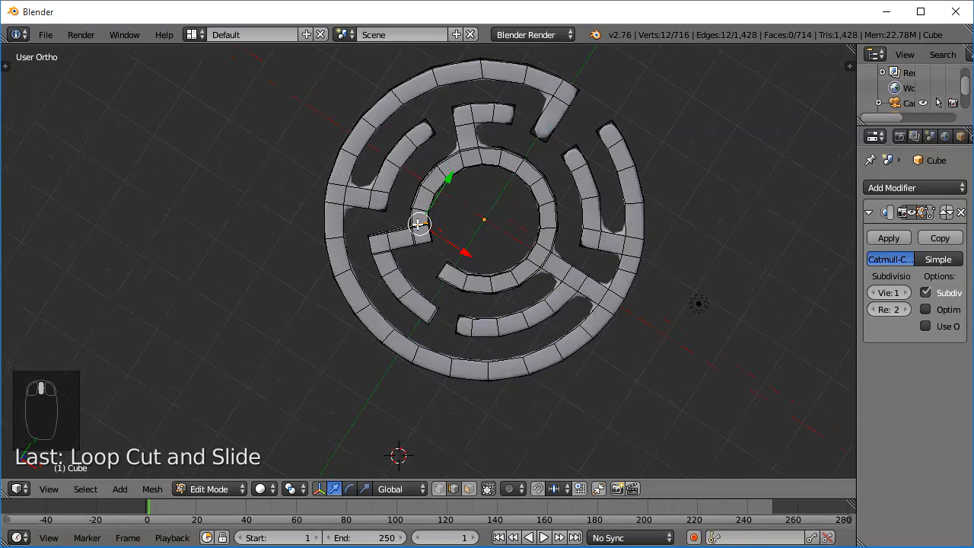
middle_drag(417, 223, 650, 219)
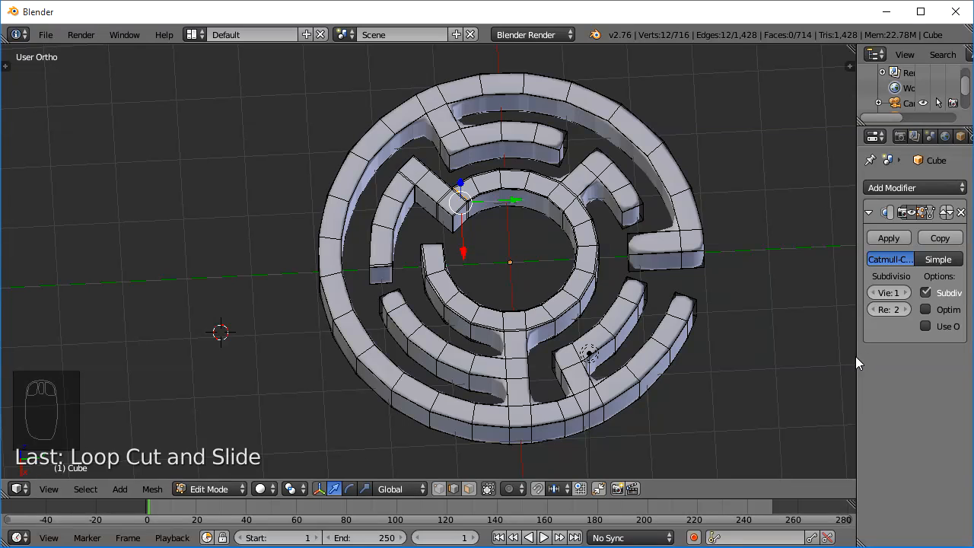
drag(855, 356, 682, 333)
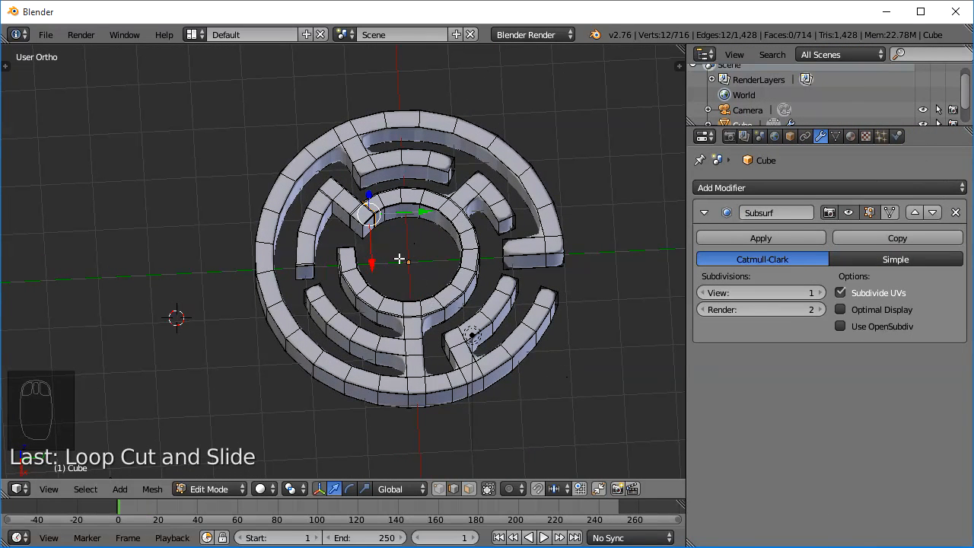
scroll(408, 246, up, 4)
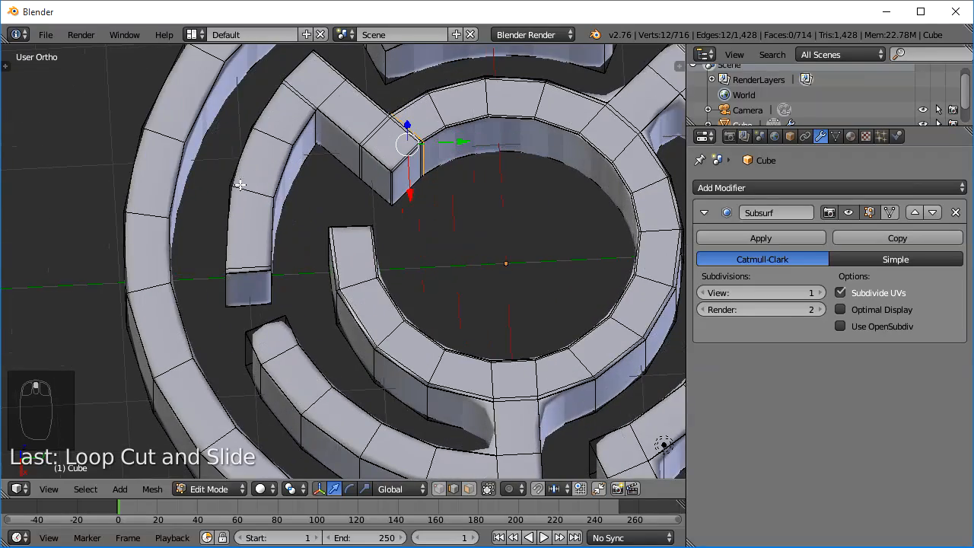
scroll(228, 171, down, 2)
middle_drag(223, 171, 671, 104)
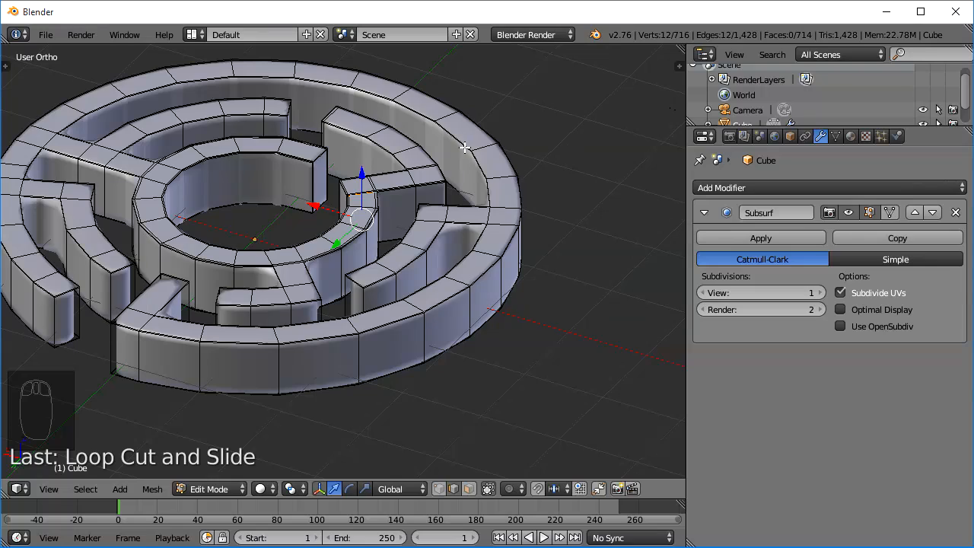
key(Tab)
middle_drag(464, 146, 130, 210)
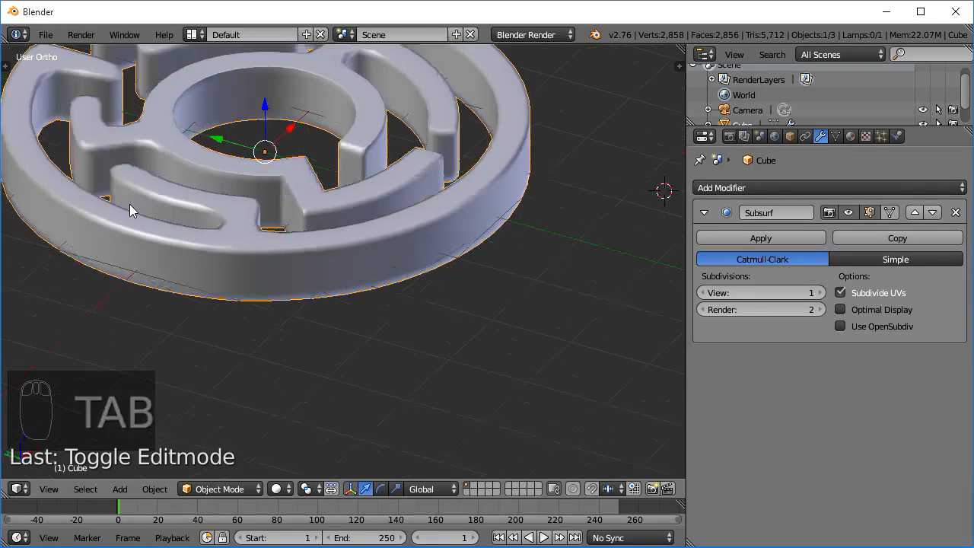
Set the Subdivision Surface modifier's View subdivisions to 3 and inspect the smoothed maze.
click(820, 292)
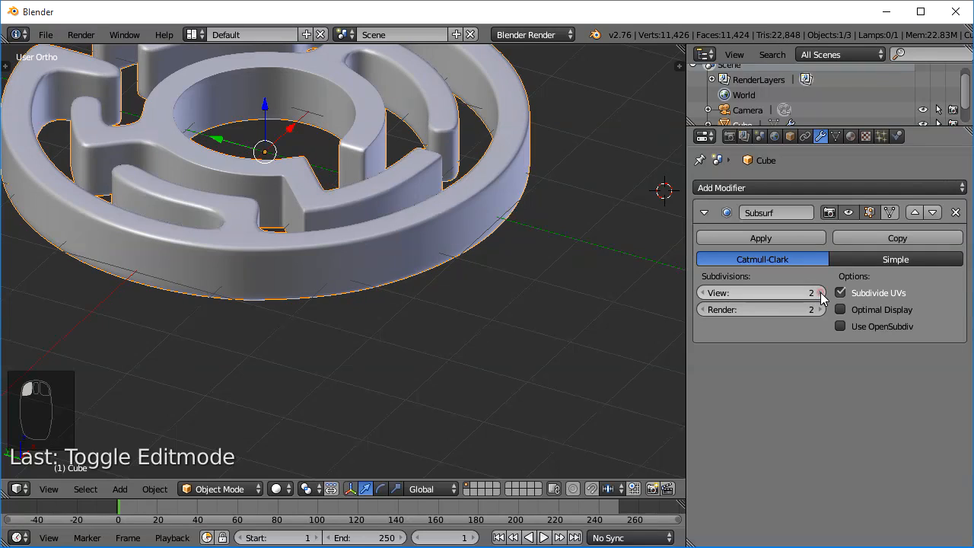
click(820, 292)
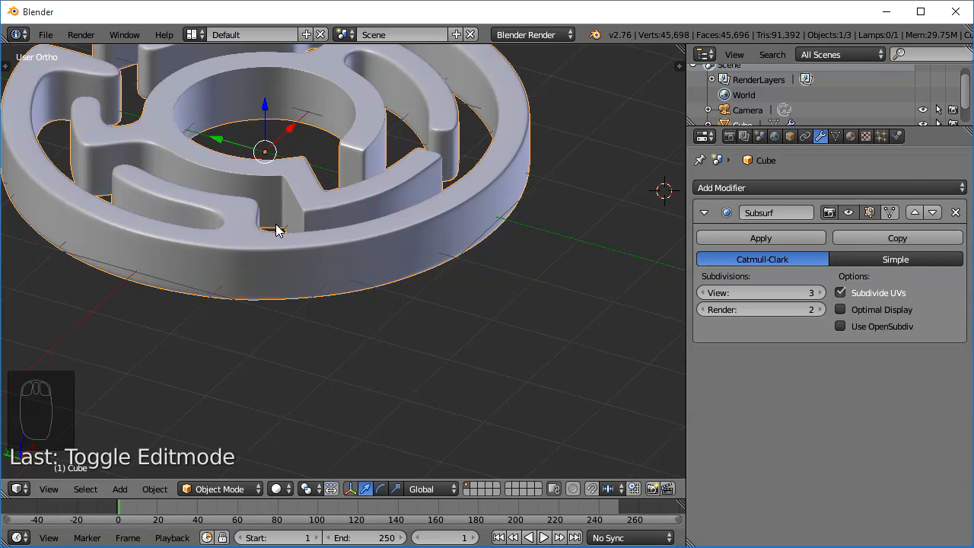
shift+middle_drag(276, 230, 315, 364)
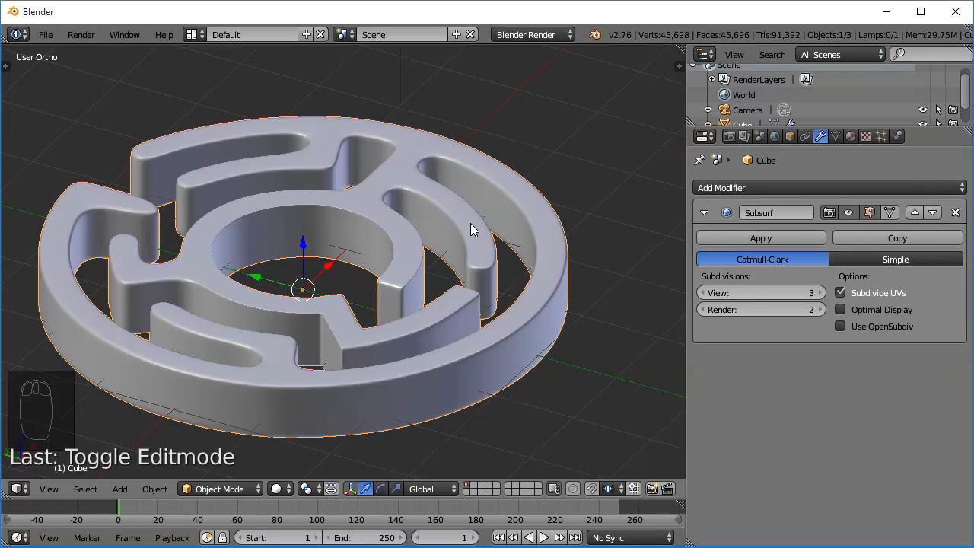
middle_drag(470, 228, 506, 256)
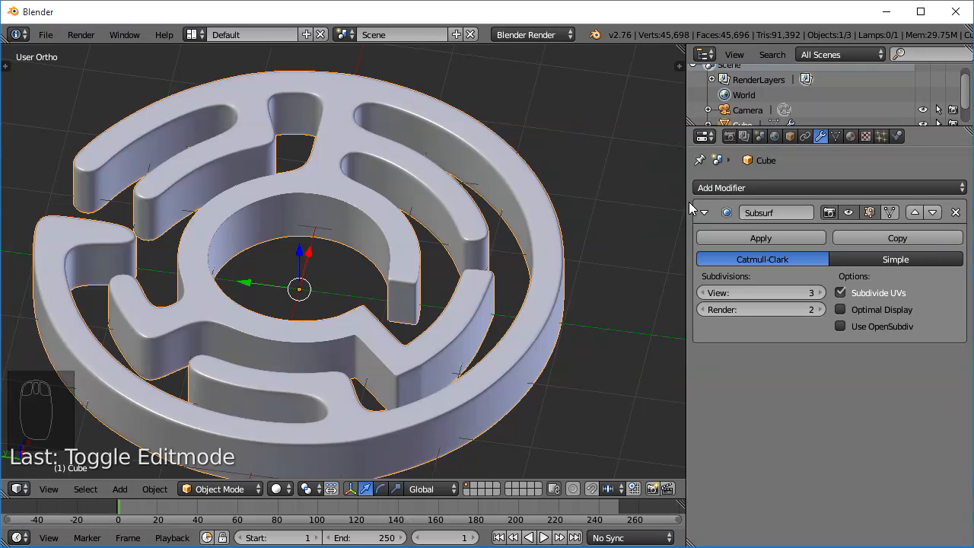
Compare the maze's smoothness at View subdivision levels between 1 and 4, ending back at 3.
click(703, 293)
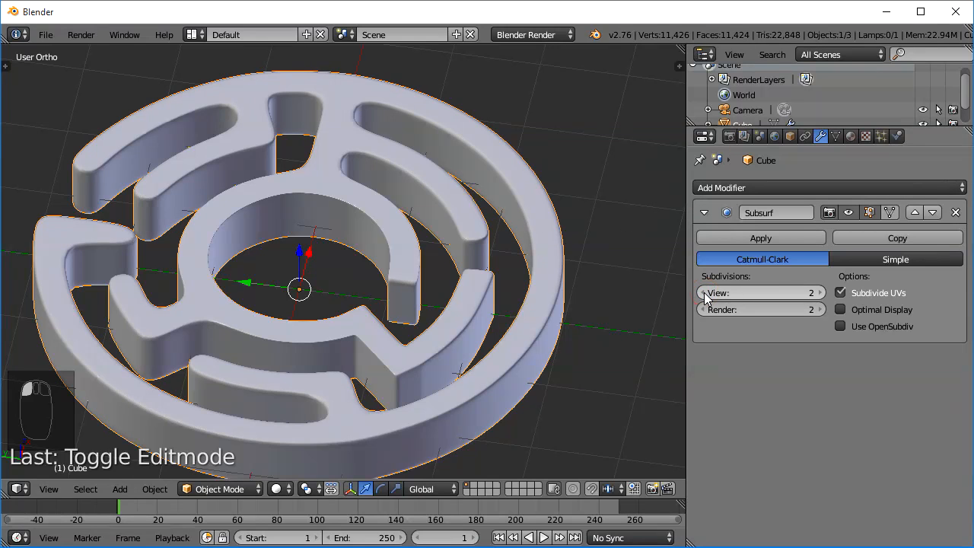
click(703, 293)
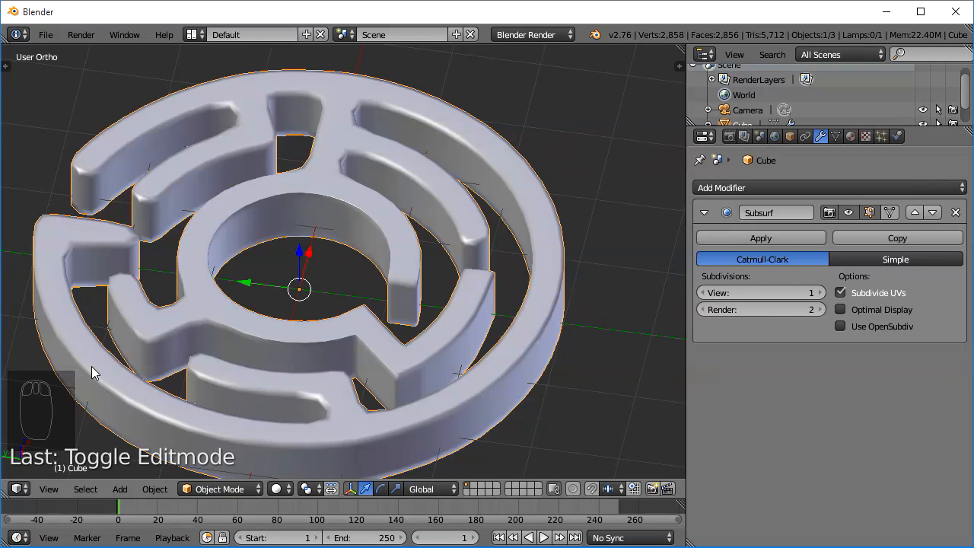
click(821, 293)
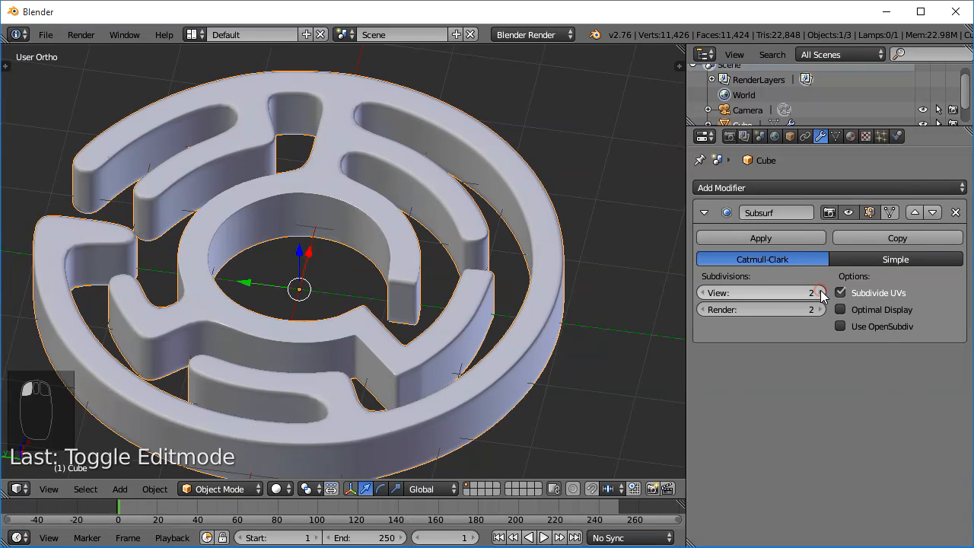
click(821, 293)
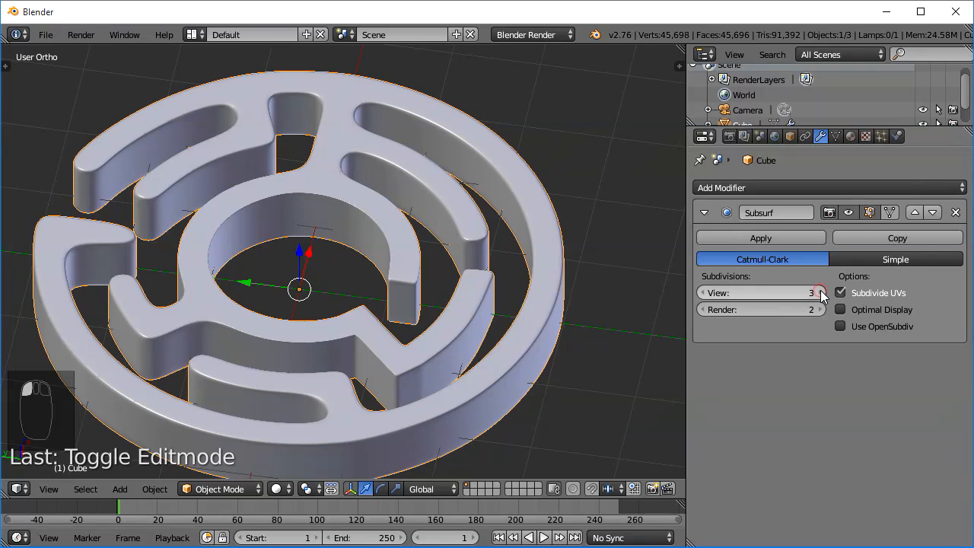
click(821, 293)
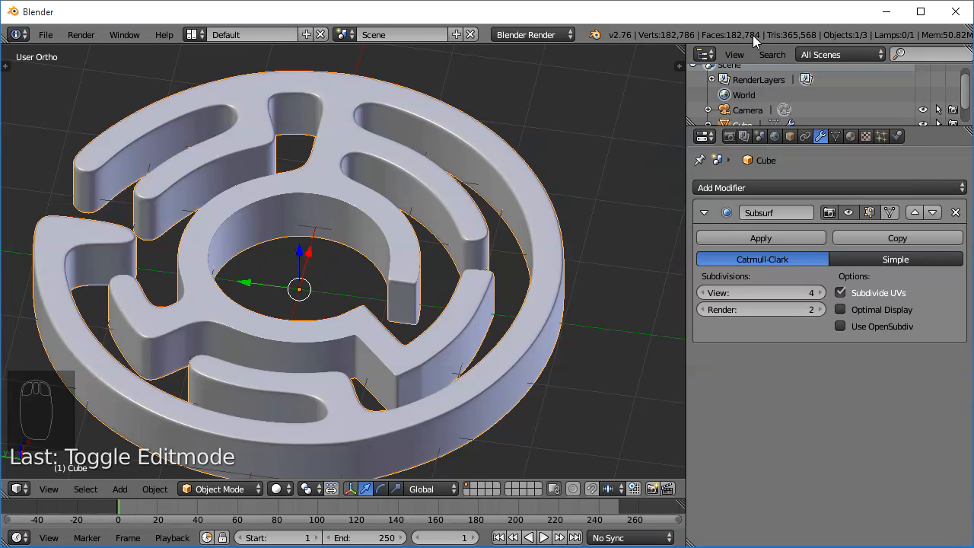
click(703, 292)
click(702, 292)
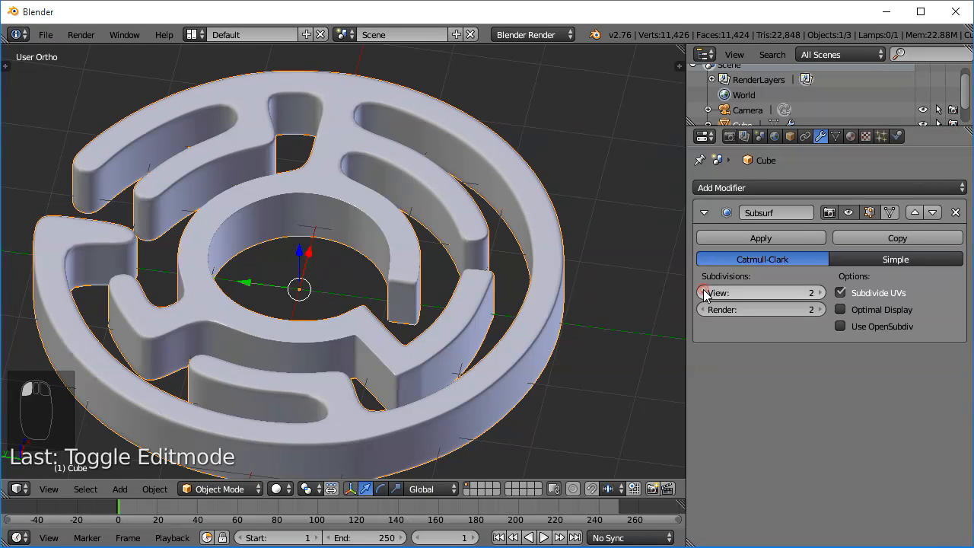
click(703, 292)
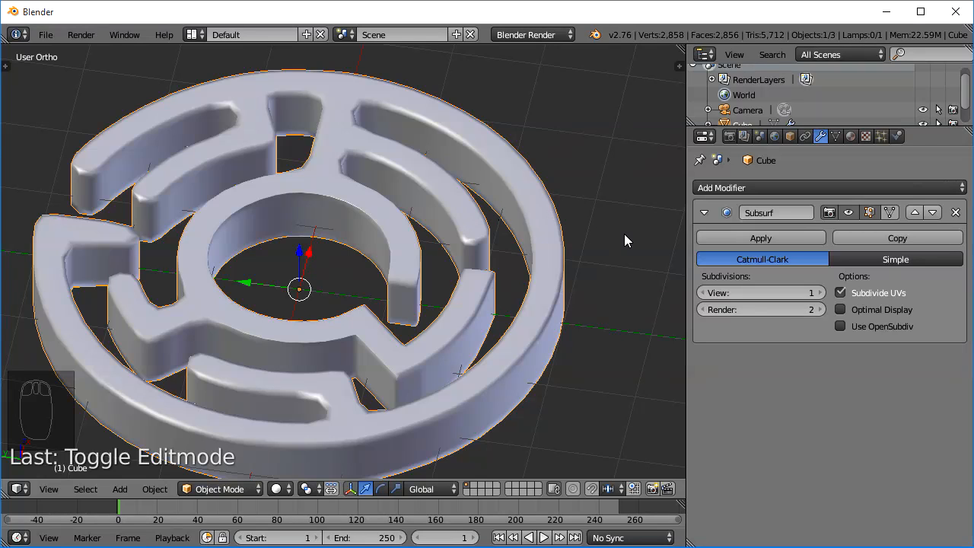
click(820, 293)
click(820, 293)
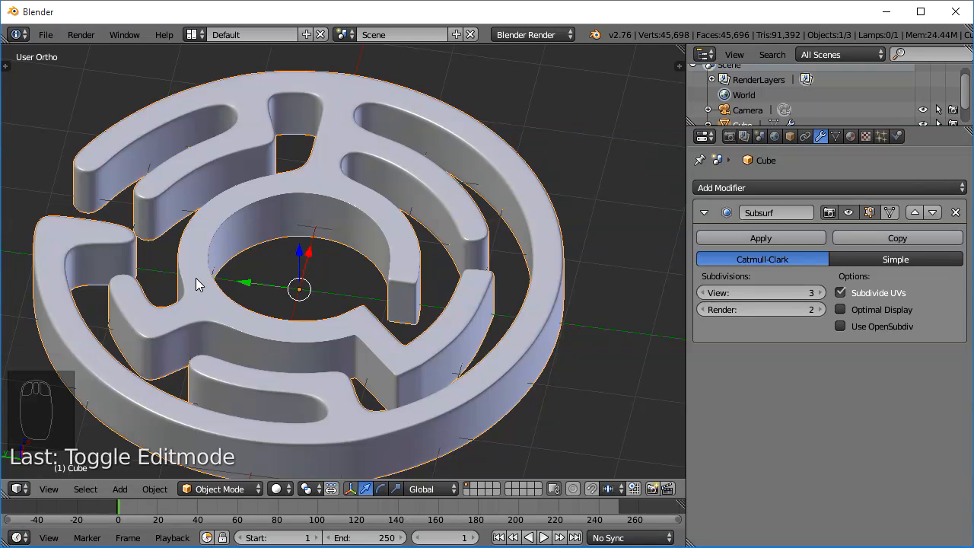
Apply the Subdivision Surface modifier in Object Mode and inspect the dense mesh of the central ring in Edit Mode.
key(Tab)
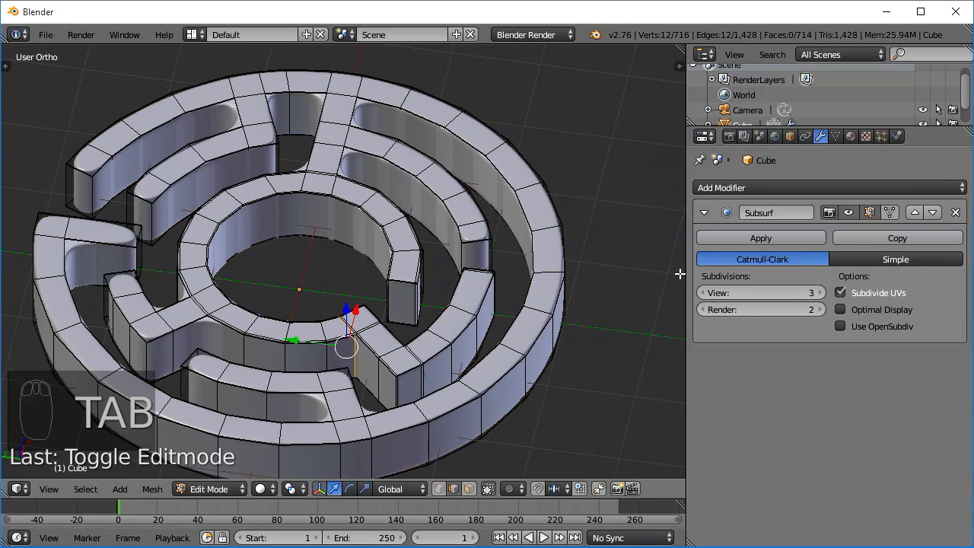
key(Tab)
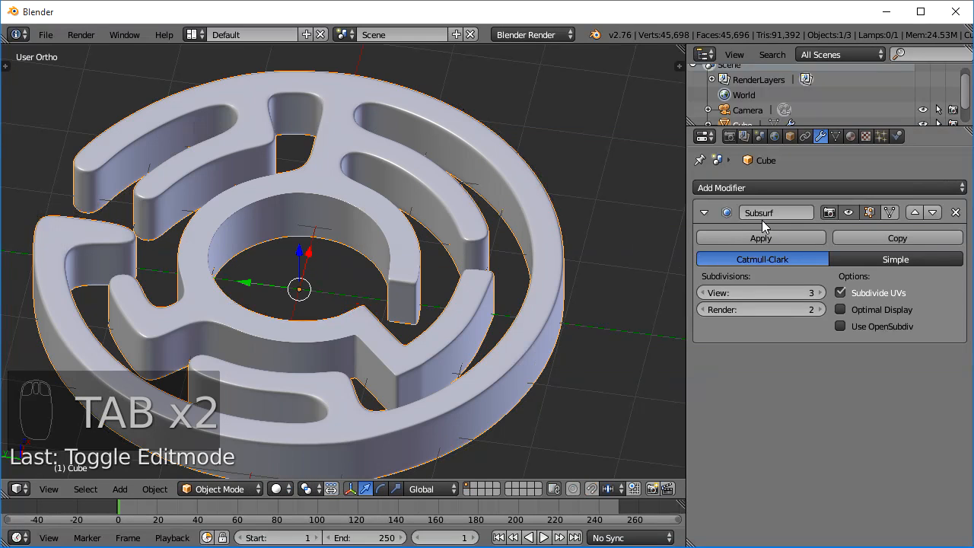
click(778, 238)
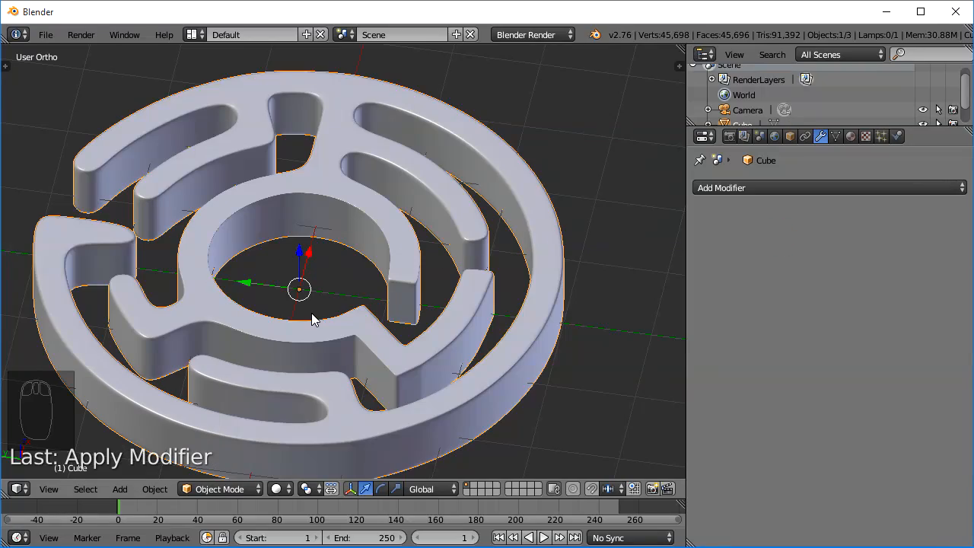
key(Tab)
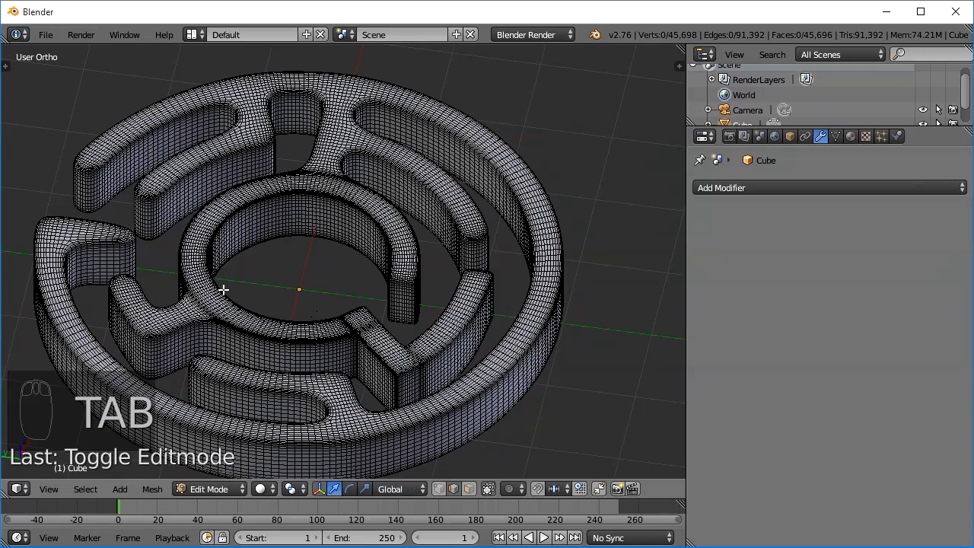
scroll(223, 289, up, 6)
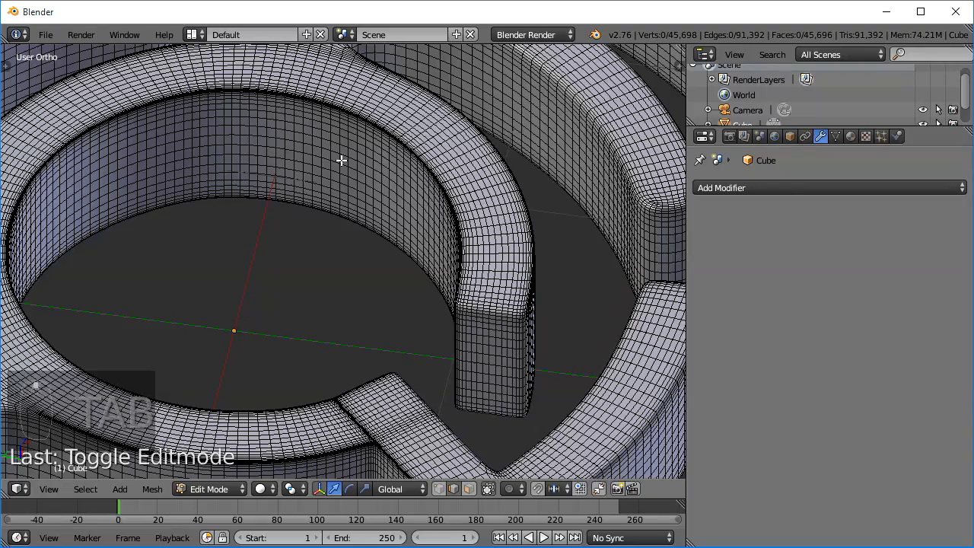
Undo the Subdivision Surface modifier and its application to restore the low-poly maze, and return to Object Mode.
scroll(341, 159, down, 5)
scroll(310, 164, up, 8)
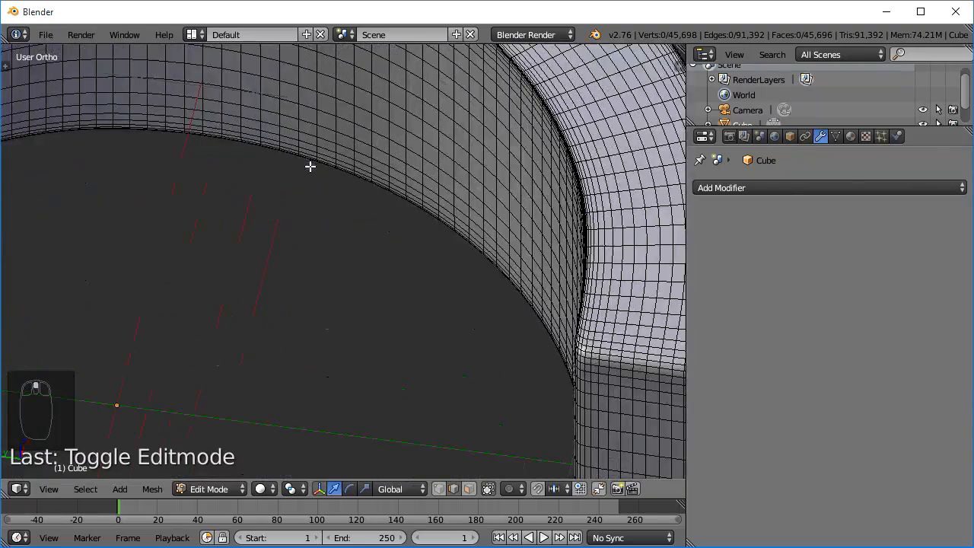
middle_drag(310, 165, 546, 337)
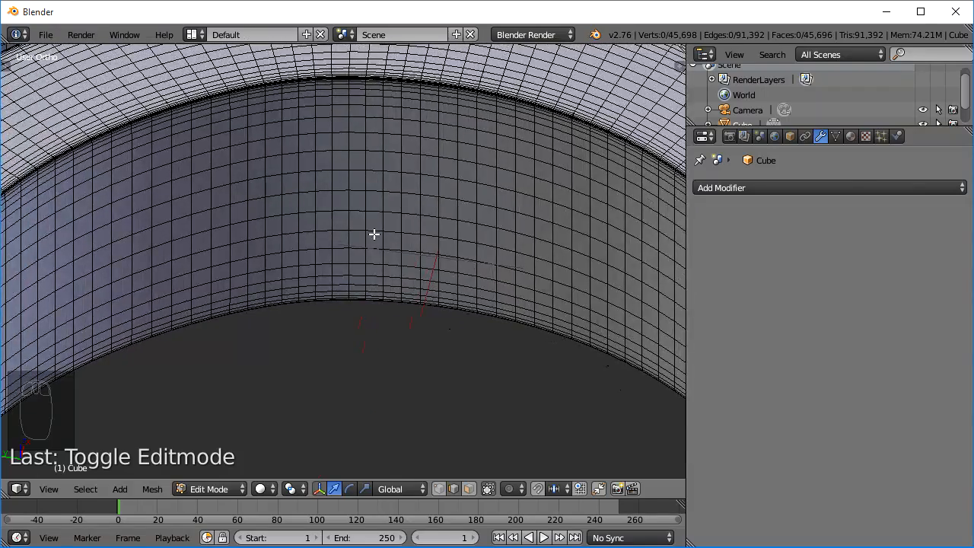
scroll(373, 233, down, 3)
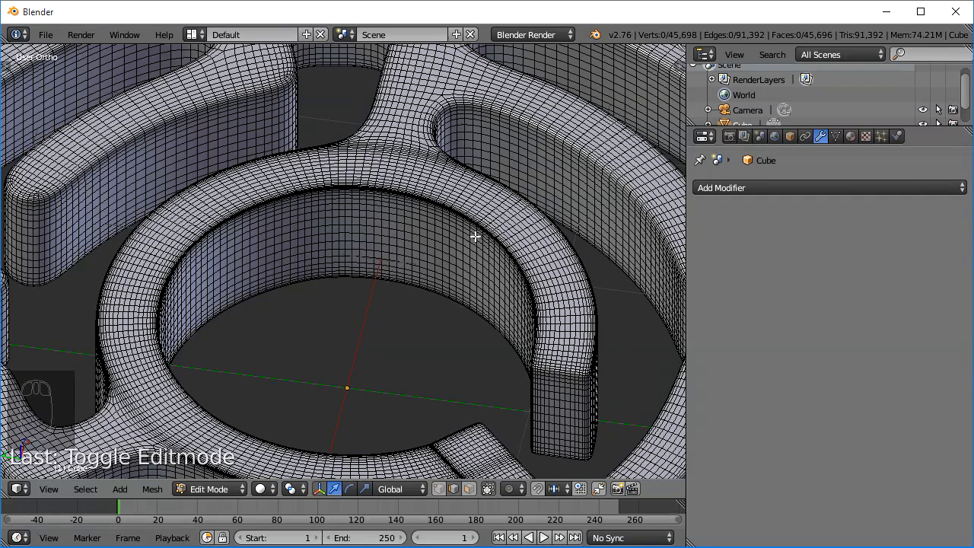
key(ctrl+z)
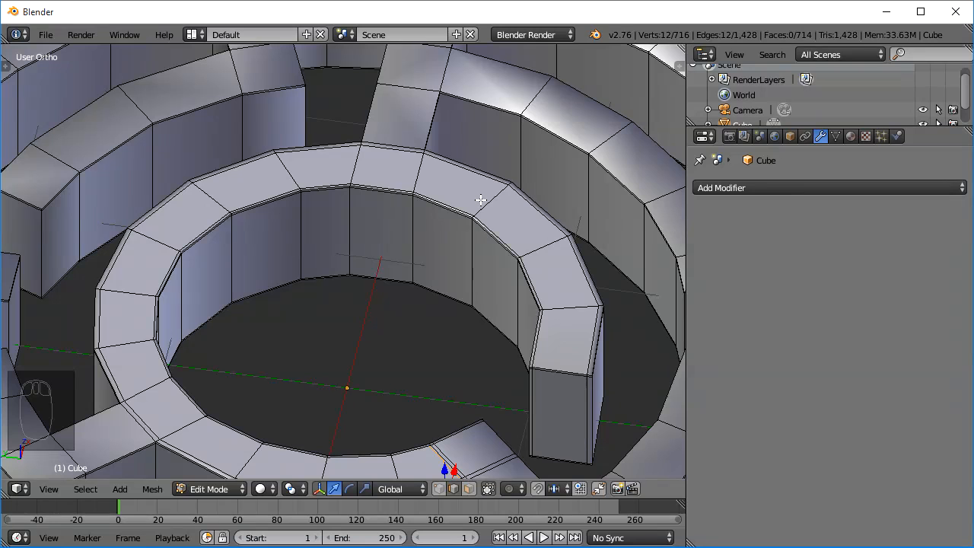
scroll(452, 194, down, 6)
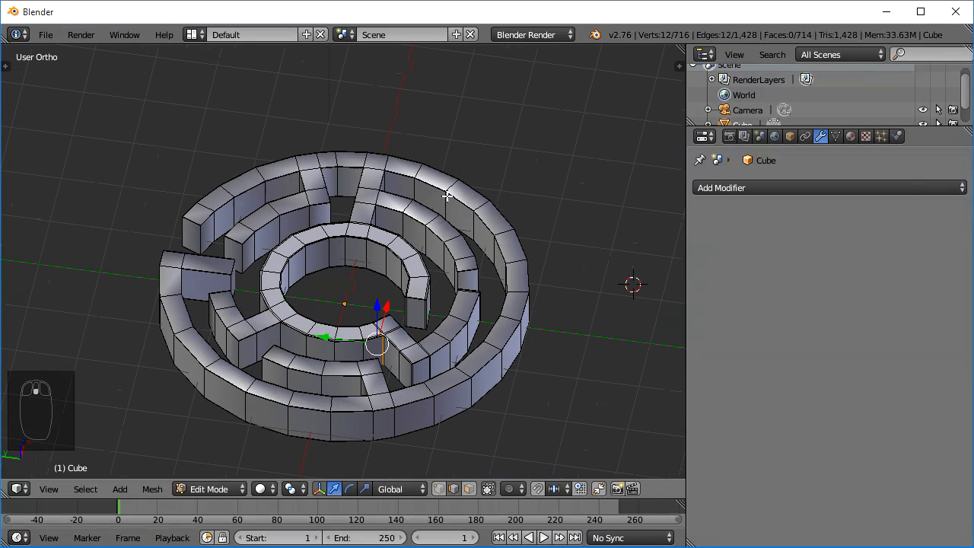
key(Tab)
scroll(244, 257, down, 1)
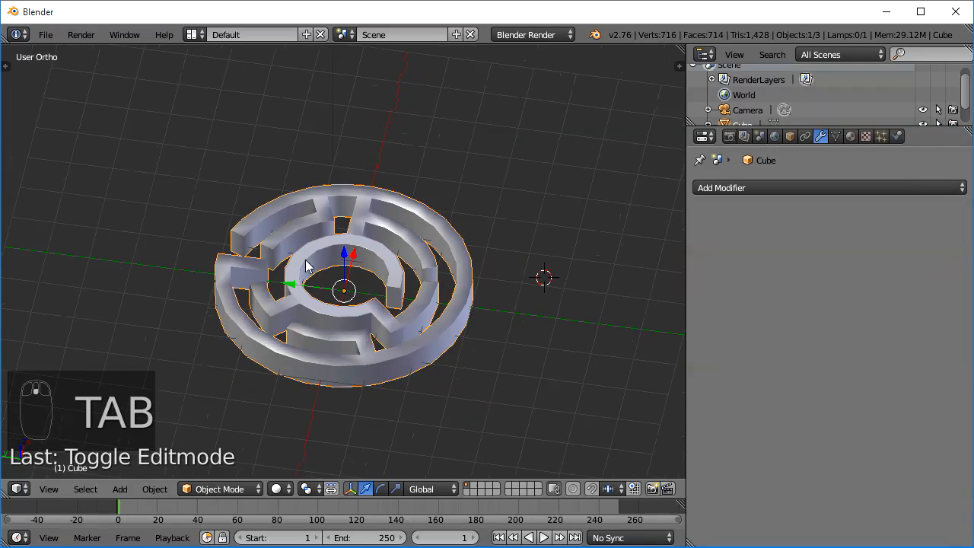
Examine the low-poly maze's walls and shading from several angles in Object Mode.
scroll(478, 320, up, 4)
middle_drag(499, 304, 572, 312)
scroll(349, 295, down, 3)
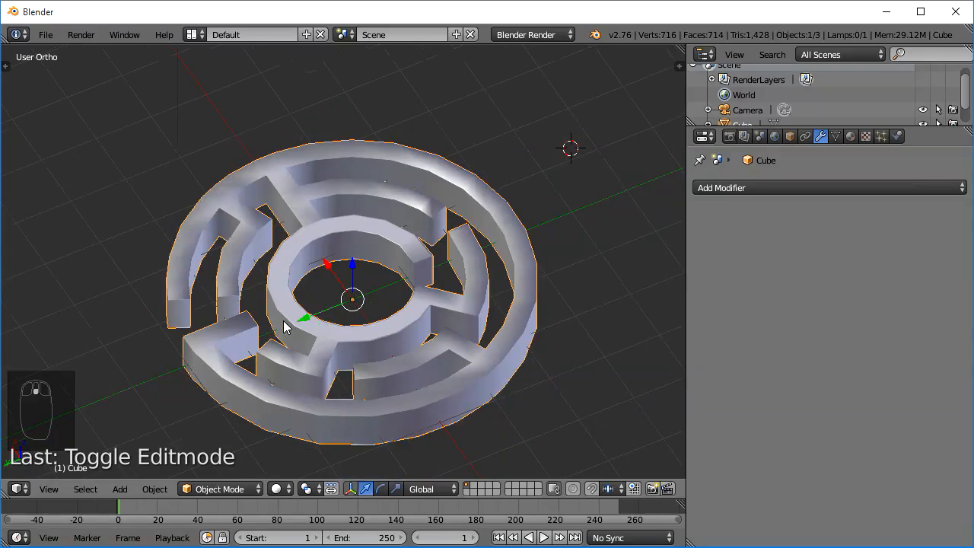
middle_drag(283, 327, 302, 288)
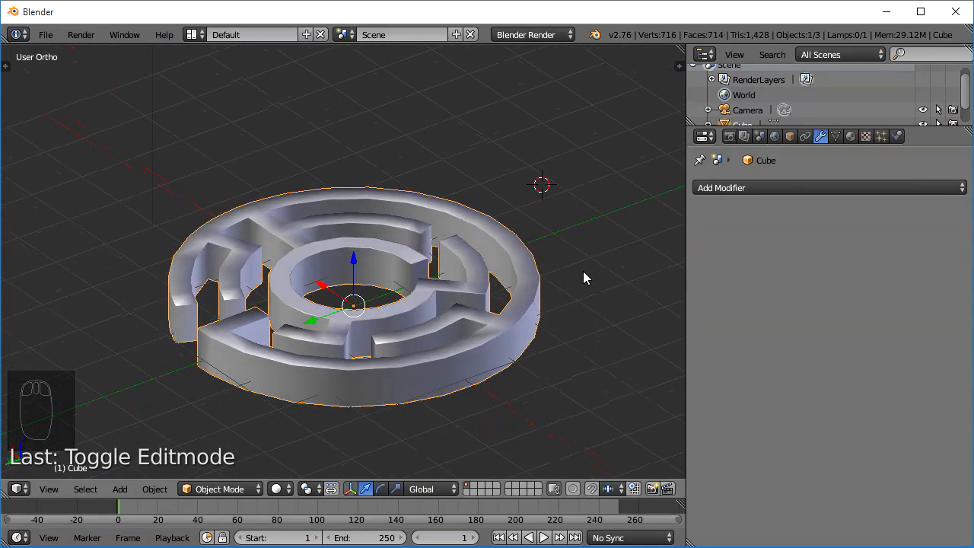
middle_drag(582, 276, 199, 301)
middle_drag(532, 249, 251, 262)
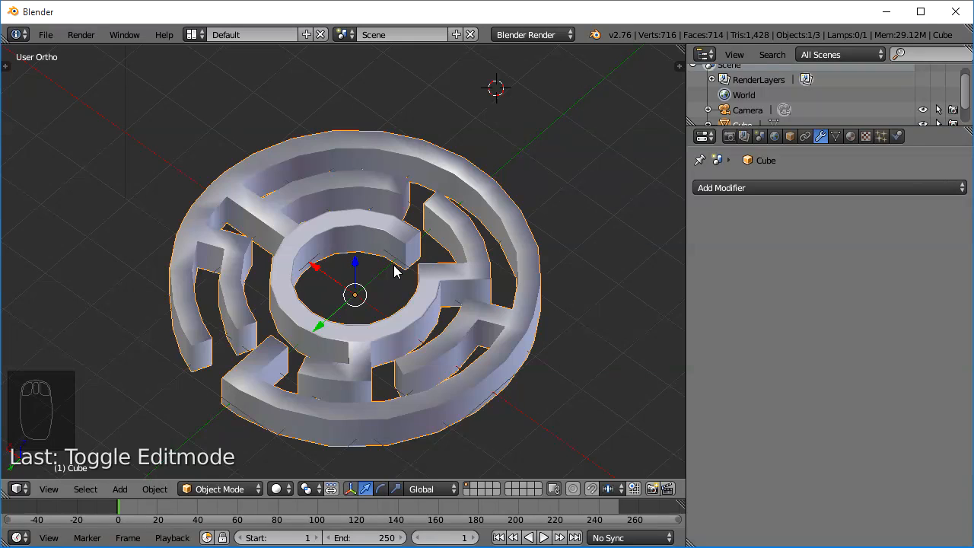
scroll(394, 266, up, 1)
shift+middle_drag(407, 310, 380, 227)
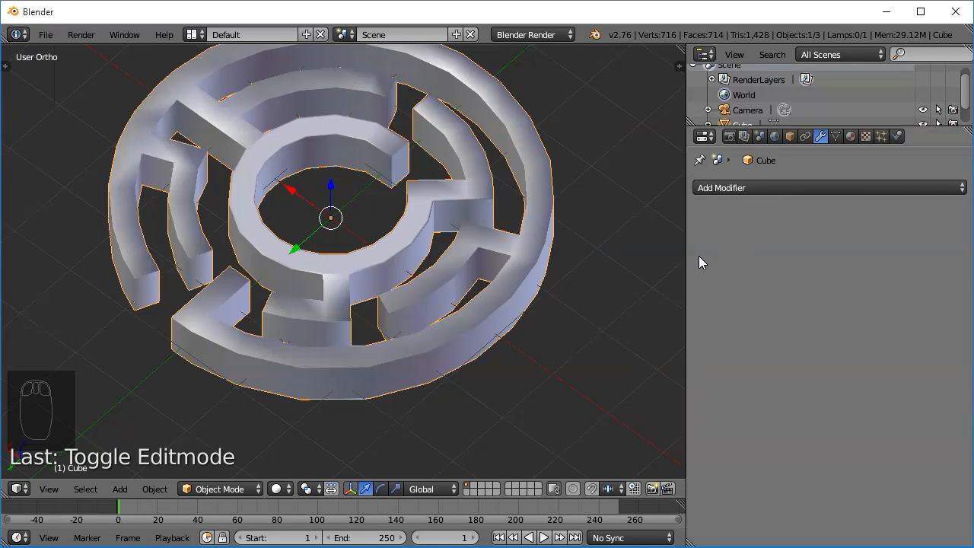
Narrow the properties area to enlarge the 3D view and centre the whole maze in it.
drag(687, 267, 843, 274)
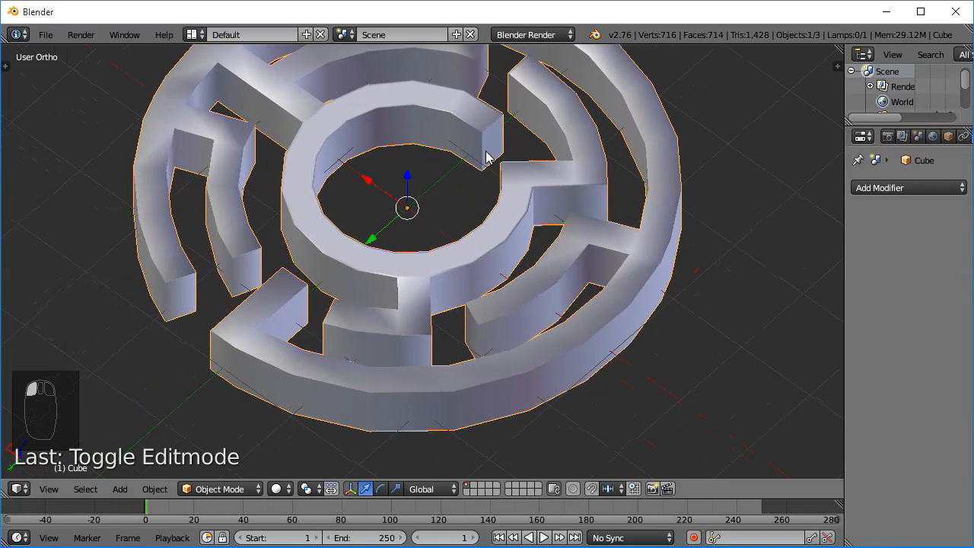
scroll(486, 158, down, 3)
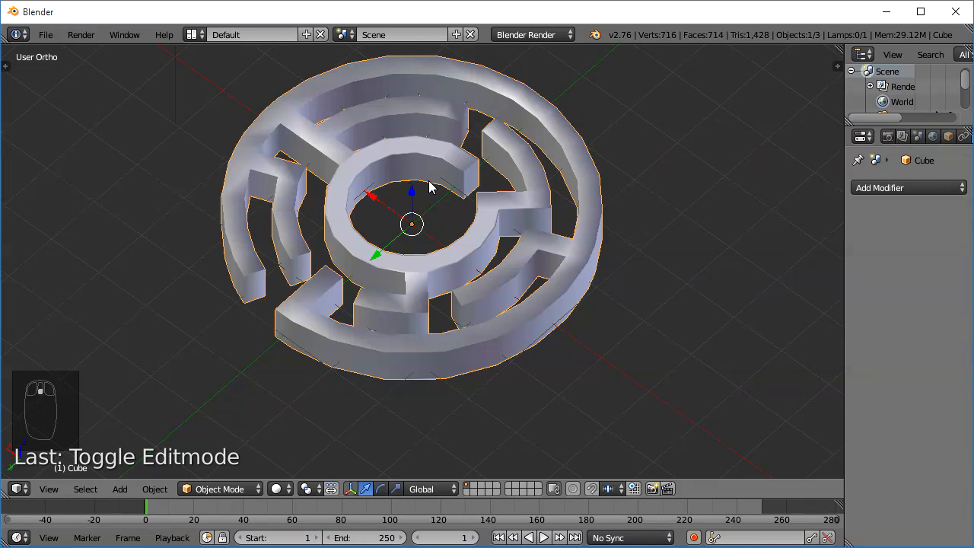
shift+middle_drag(457, 213, 432, 245)
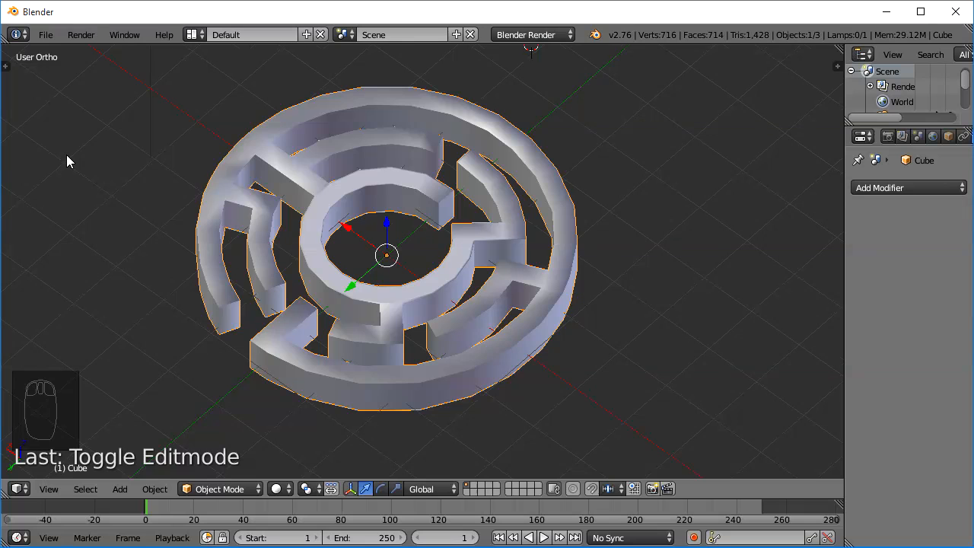
Show the tool shelf, set the maze's shading to Smooth, and inspect the result from several angles.
key(t)
click(43, 249)
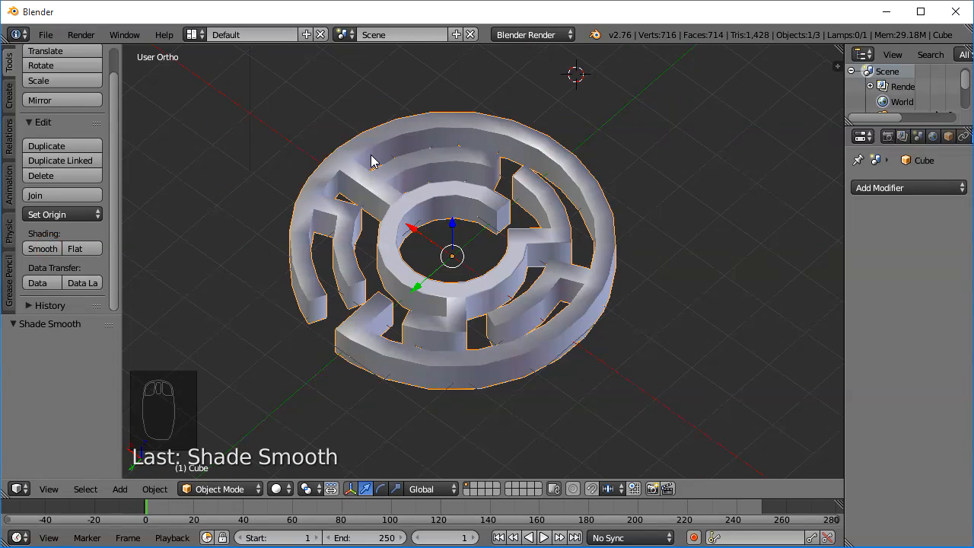
scroll(466, 240, up, 2)
middle_drag(592, 267, 299, 297)
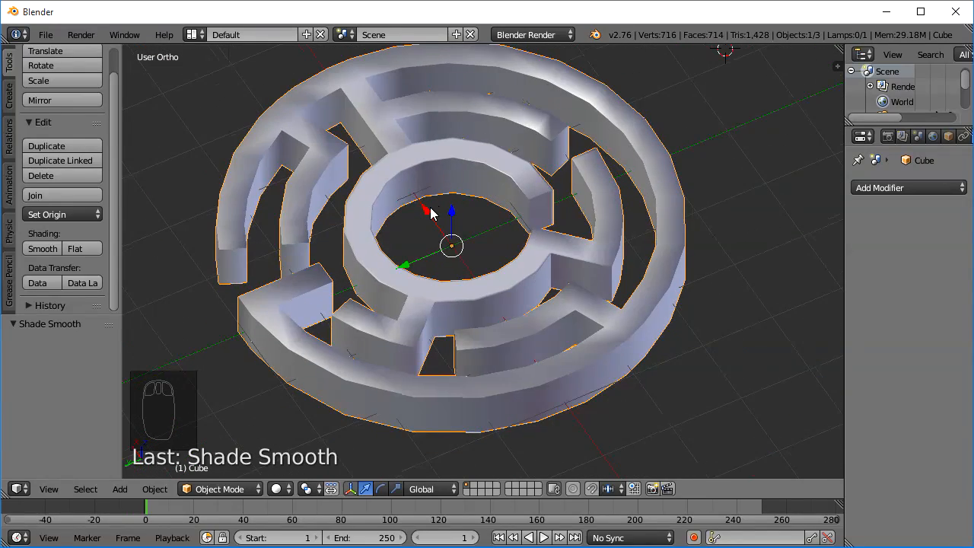
scroll(430, 213, down, 2)
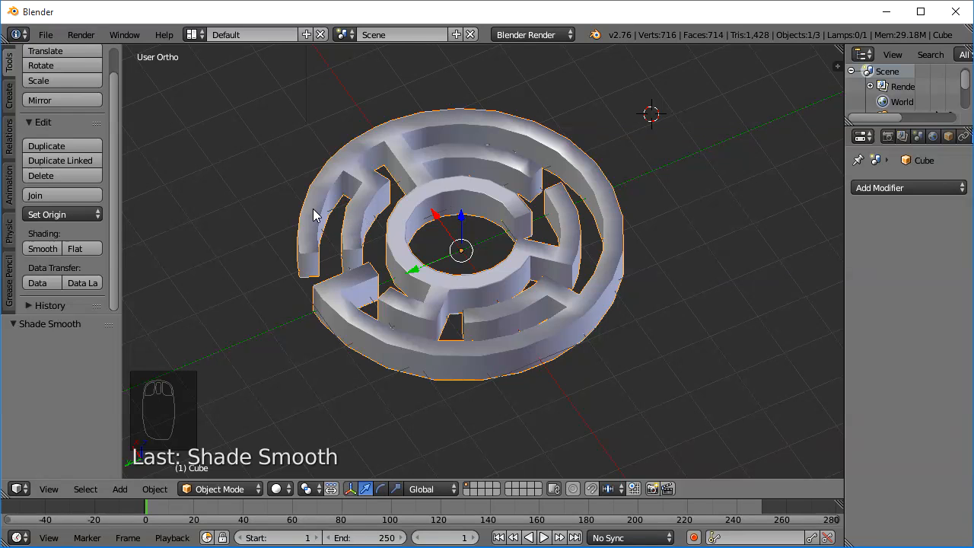
middle_drag(312, 215, 516, 212)
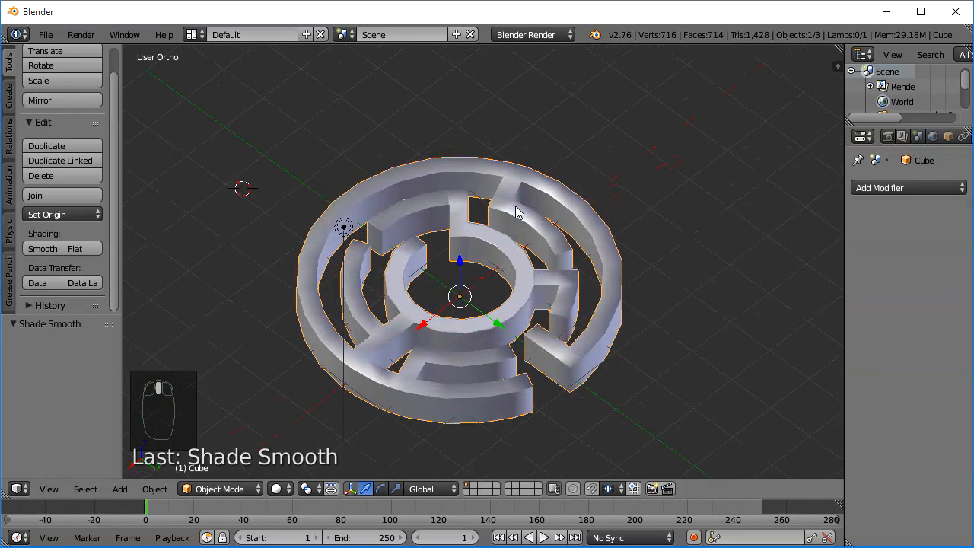